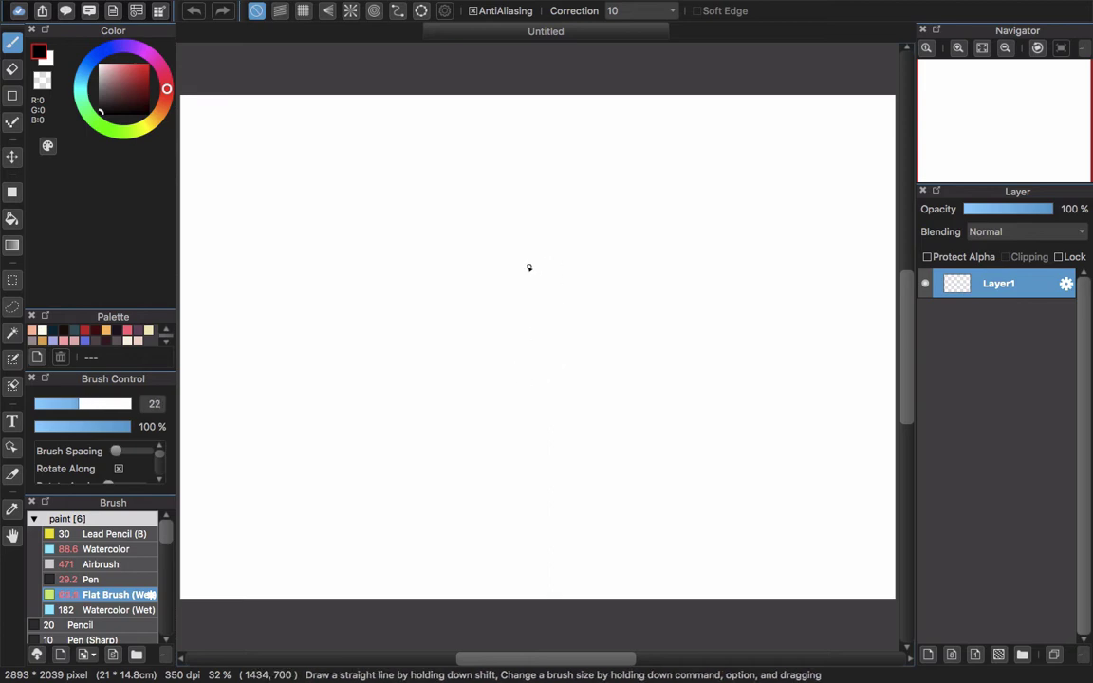
Sketch an almond-shaped eye outline with a round iris and inner corner in black using Flat Brush (Wet)
{"action": "scroll", "coordinate": [534, 261], "scroll_direction": "up", "scroll_amount": 1}
{"action": "left_click_drag", "start_coordinate": [505, 298], "coordinate": [509, 308]}
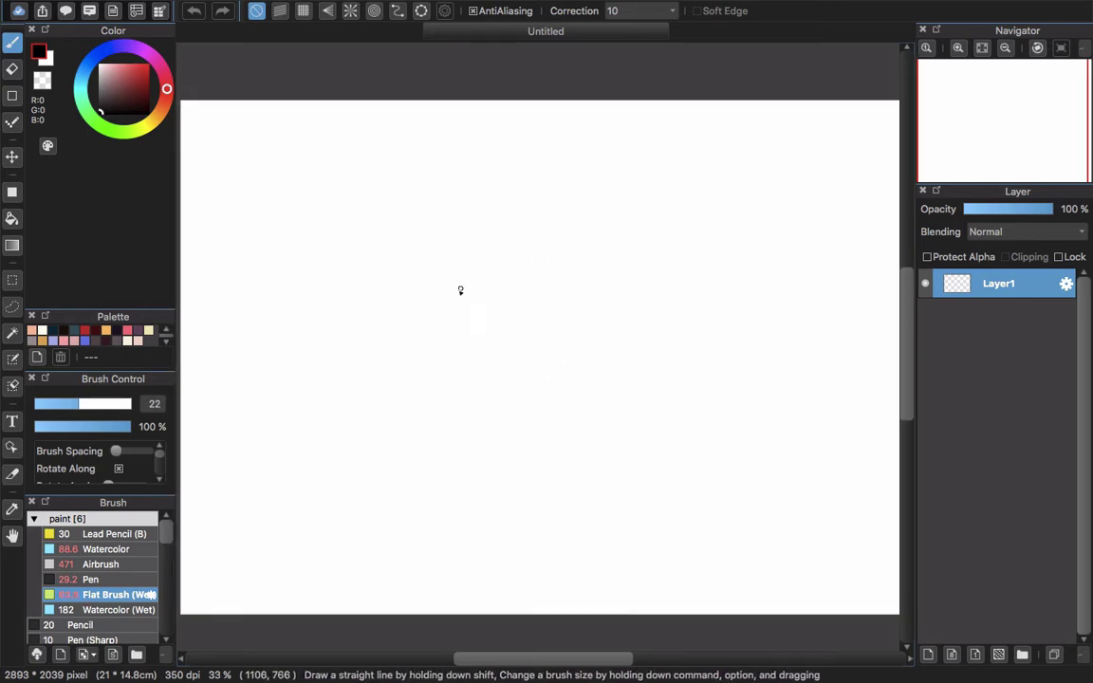
{"action": "left_click_drag", "start_coordinate": [418, 337], "coordinate": [455, 295]}
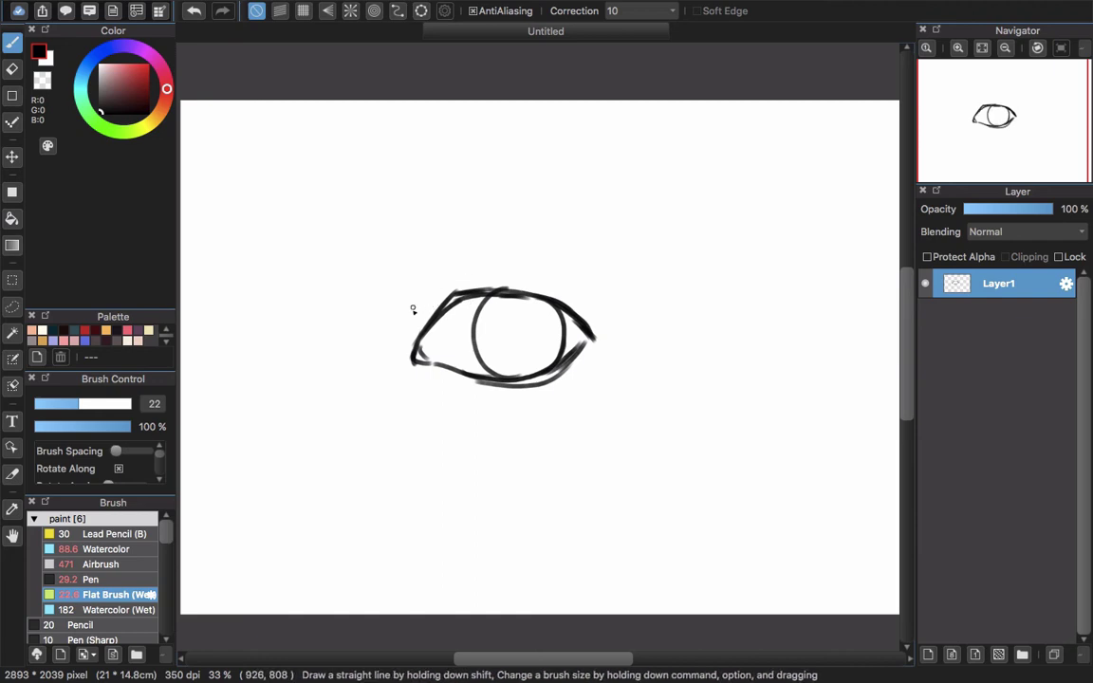
Sketch the curved eyelid crease above the eye, undoing and redrawing the line until it is one continuous arc
{"action": "key", "text": "super+z"}
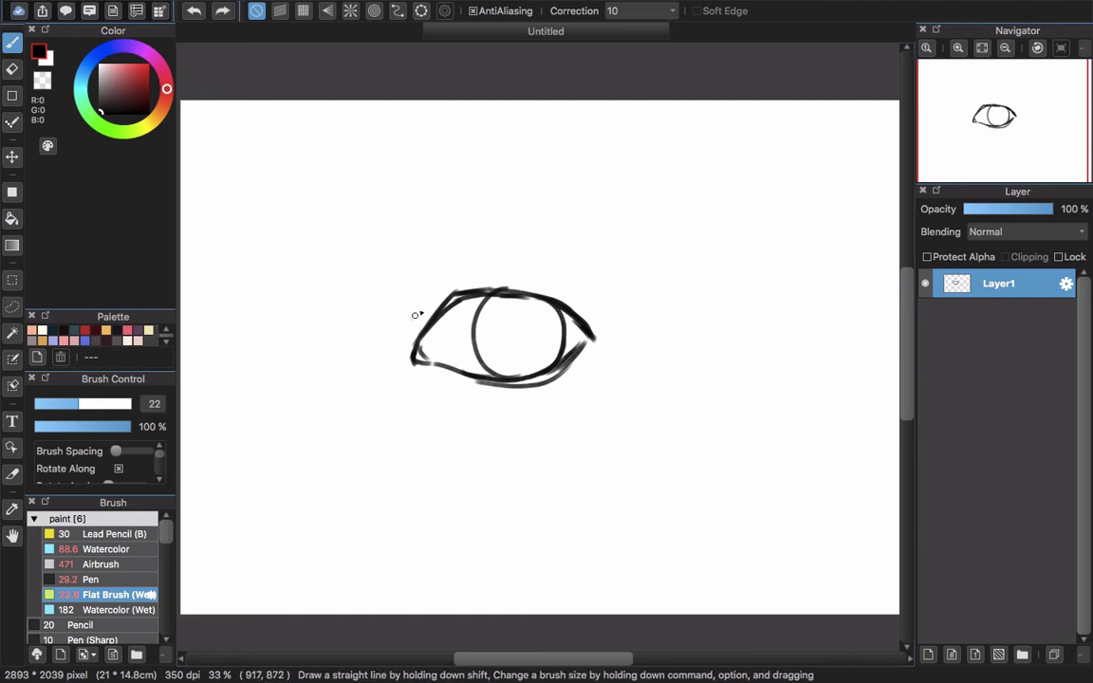
{"action": "left_click_drag", "start_coordinate": [415, 317], "coordinate": [434, 297]}
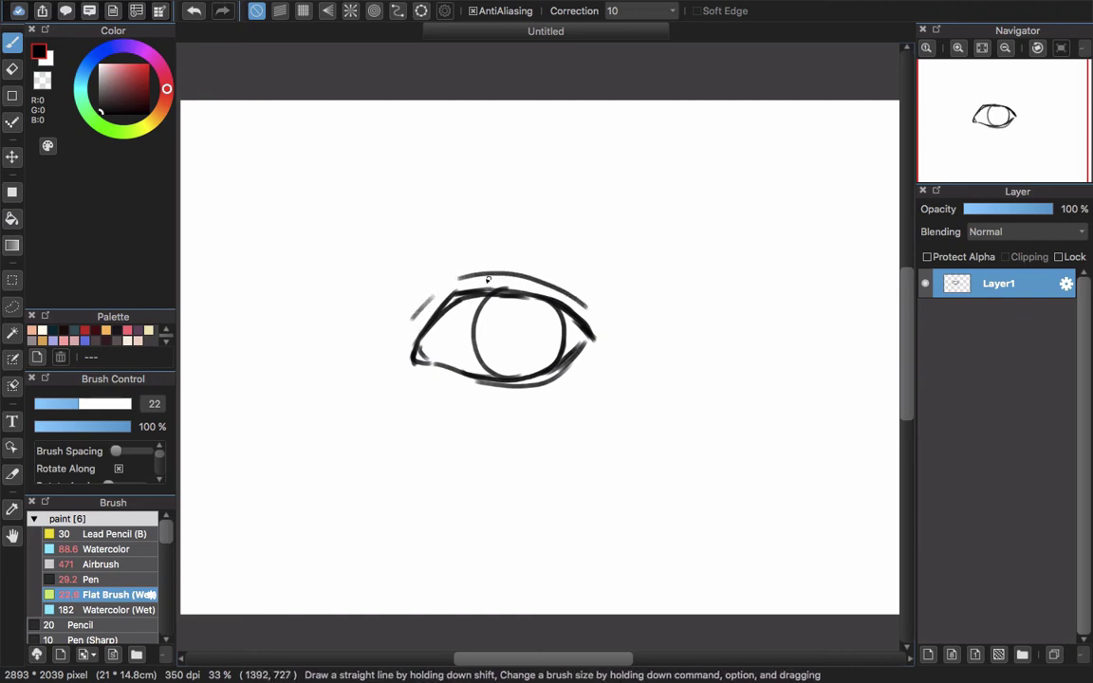
{"action": "key", "text": "super+z"}
{"action": "key", "text": "super+z"}
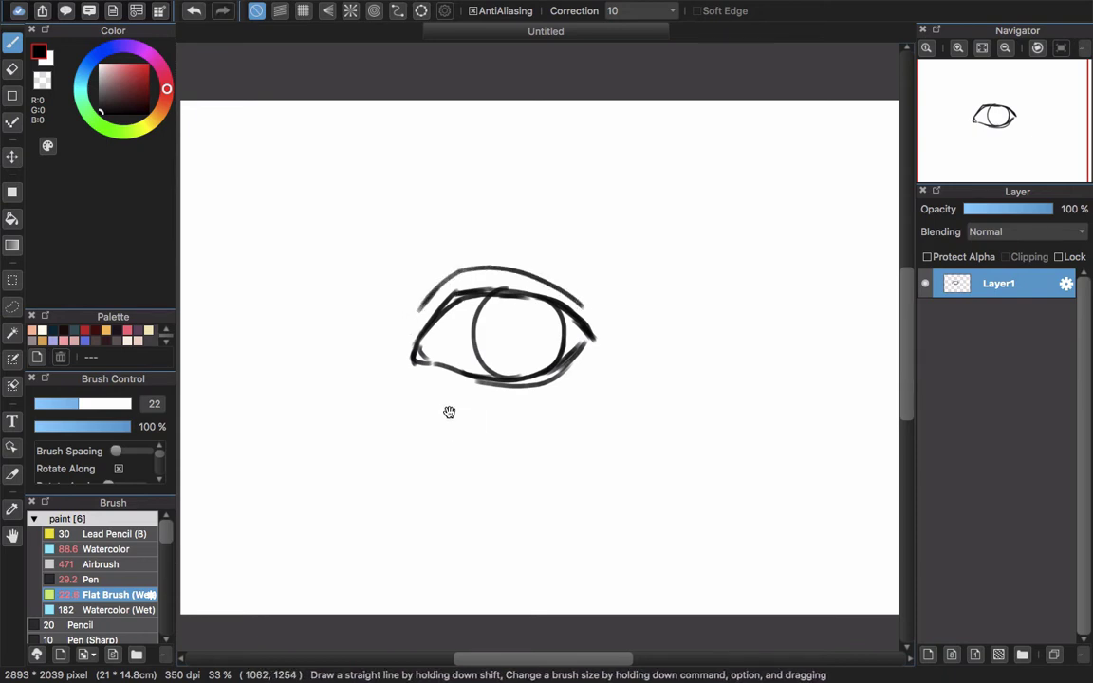
Undo the crease line below the eye, then add short lashes on the upper lid and a small pupil inside the iris
{"action": "left_click_drag", "start_coordinate": [449, 412], "coordinate": [531, 408]}
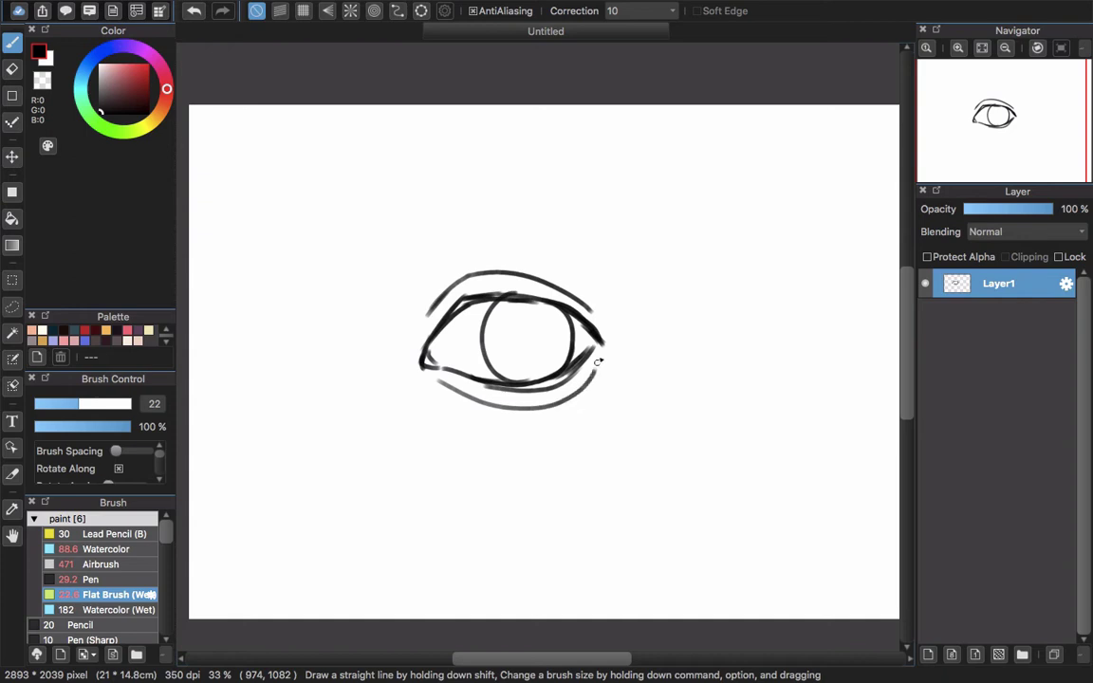
{"action": "key", "text": "super+z"}
{"action": "scroll", "coordinate": [538, 339], "scroll_direction": "up", "scroll_amount": 2}
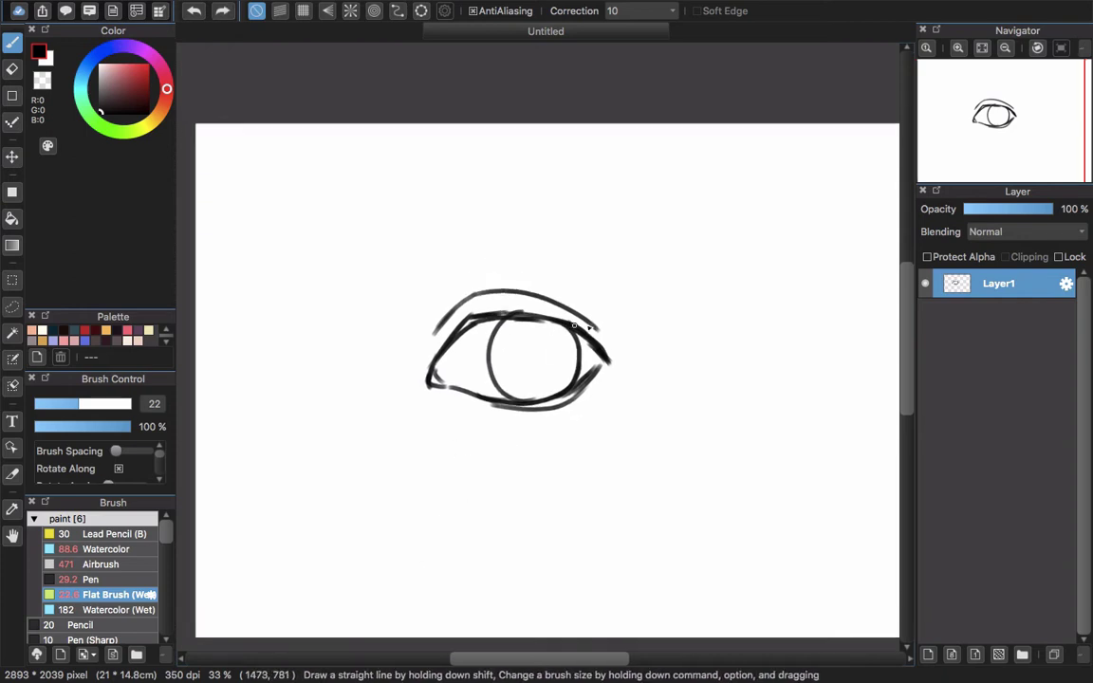
{"action": "left_click_drag", "start_coordinate": [575, 324], "coordinate": [601, 343]}
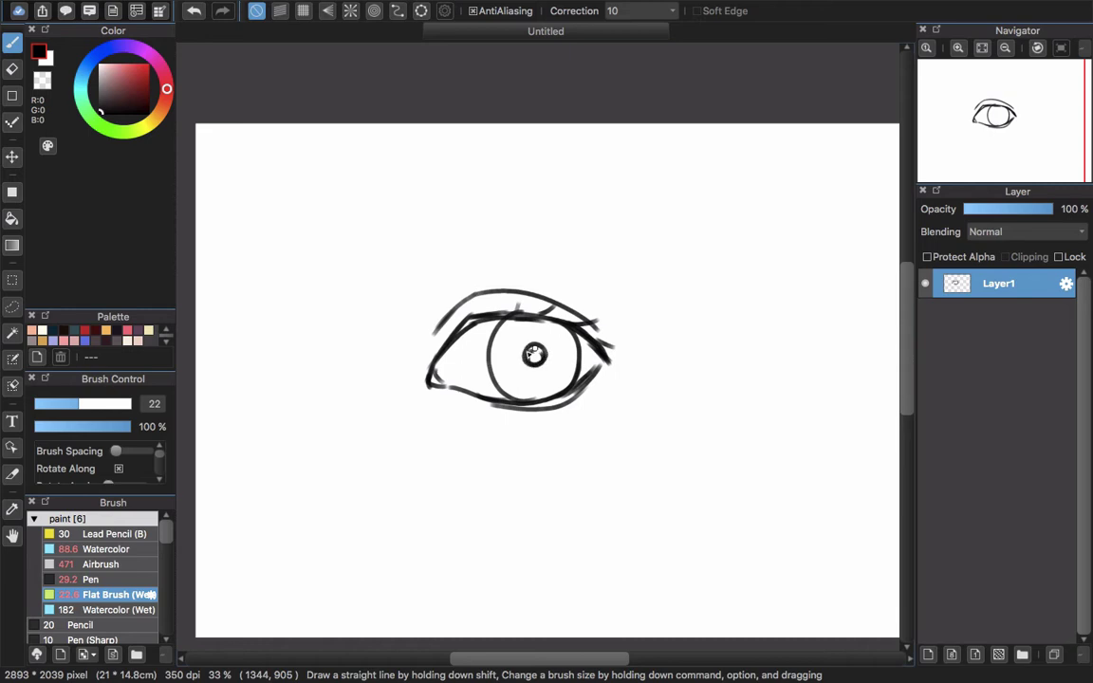
{"action": "scroll", "coordinate": [488, 444], "scroll_direction": "left", "scroll_amount": 2}
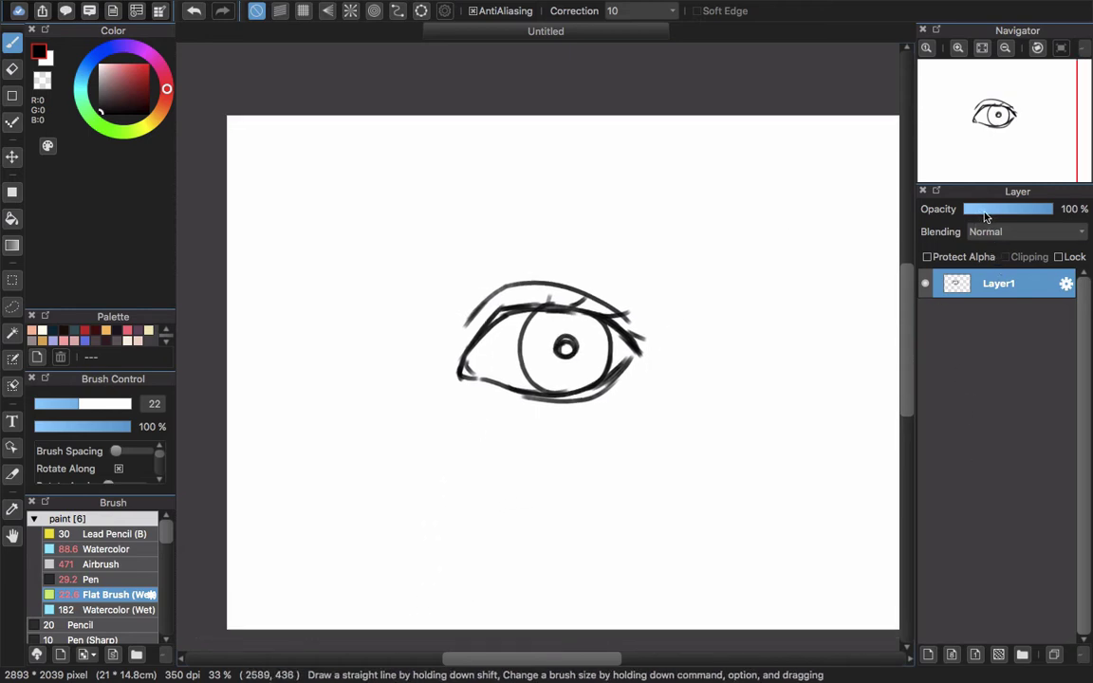
Lower the sketch layer's opacity to a faint grey and add a new layer beneath it for painting
{"action": "left_click_drag", "start_coordinate": [986, 216], "coordinate": [896, 439]}
{"action": "left_click", "coordinate": [930, 654]}
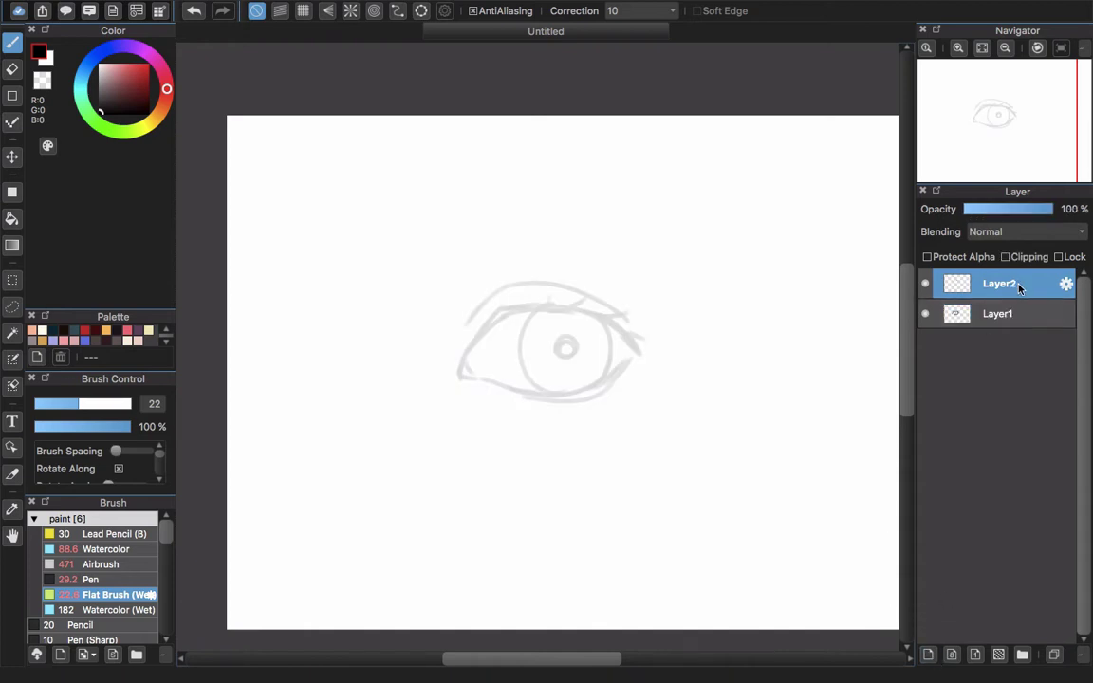
{"action": "left_click_drag", "start_coordinate": [1020, 288], "coordinate": [1020, 328]}
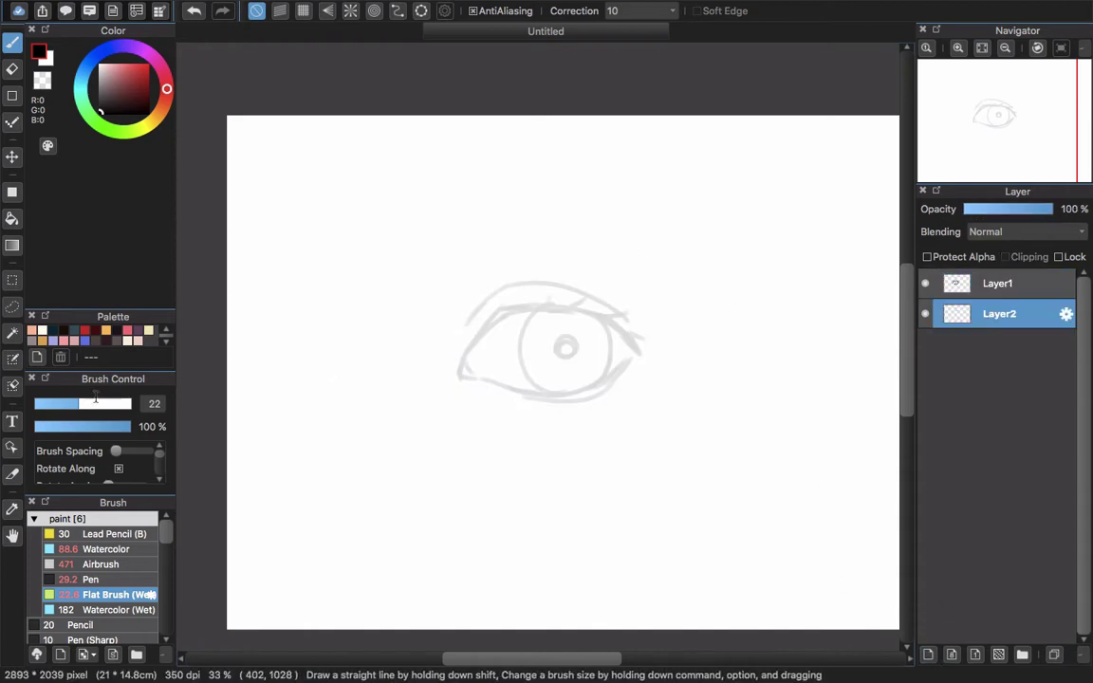
Choose a muted pinkish grey, enlarge the brush greatly and paint a solid rounded base covering the whole eye sketch
{"action": "left_click_drag", "start_coordinate": [113, 108], "coordinate": [109, 84]}
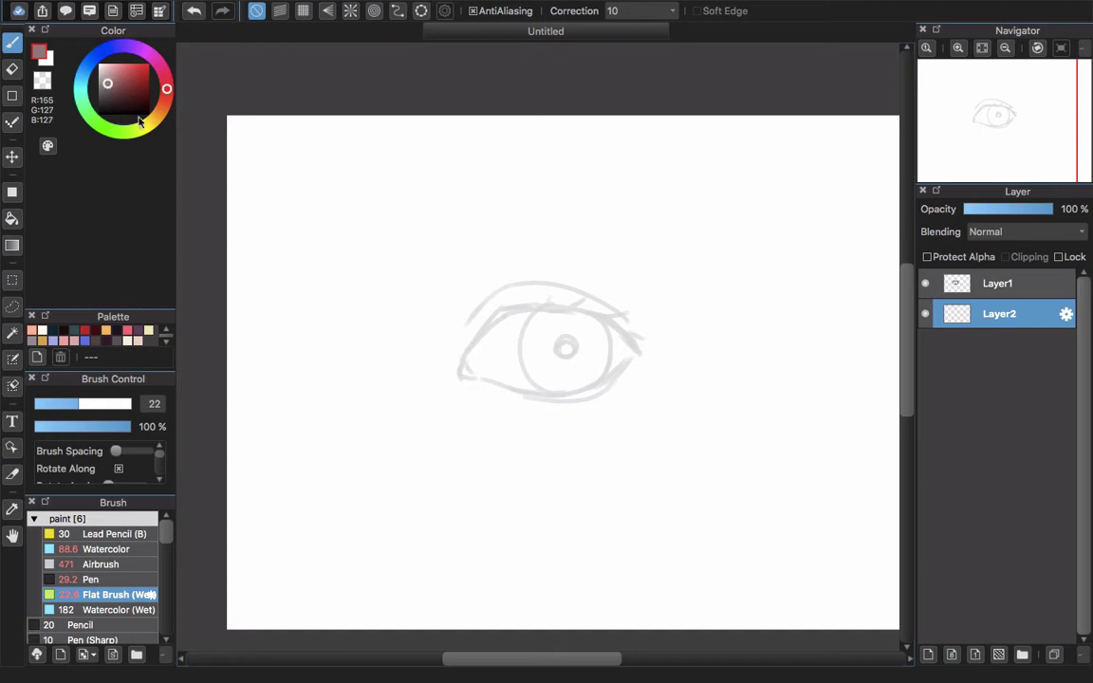
{"action": "key", "text": "bracketright"}
{"action": "key", "text": "bracketright"}
{"action": "key", "text": "bracketright"}
{"action": "key", "text": "bracketright"}
{"action": "key", "text": "bracketright"}
{"action": "key", "text": "bracketright"}
{"action": "key", "text": "bracketright"}
{"action": "key", "text": "bracketright"}
{"action": "mouse_move", "coordinate": [554, 277]}
{"action": "left_mouse_down"}
{"action": "mouse_move", "coordinate": [448, 363]}
{"action": "mouse_move", "coordinate": [475, 341]}
{"action": "mouse_move", "coordinate": [549, 329]}
{"action": "mouse_move", "coordinate": [536, 422]}
{"action": "mouse_move", "coordinate": [496, 402]}
{"action": "mouse_move", "coordinate": [601, 326]}
{"action": "mouse_move", "coordinate": [514, 284]}
{"action": "mouse_move", "coordinate": [617, 362]}
{"action": "mouse_move", "coordinate": [591, 287]}
{"action": "mouse_move", "coordinate": [642, 387]}
{"action": "mouse_move", "coordinate": [545, 441]}
{"action": "mouse_move", "coordinate": [495, 431]}
{"action": "mouse_move", "coordinate": [623, 366]}
{"action": "mouse_move", "coordinate": [531, 280]}
{"action": "mouse_move", "coordinate": [447, 383]}
{"action": "mouse_move", "coordinate": [564, 380]}
{"action": "mouse_move", "coordinate": [530, 306]}
{"action": "mouse_move", "coordinate": [593, 299]}
{"action": "mouse_move", "coordinate": [639, 341]}
{"action": "mouse_move", "coordinate": [566, 384]}
{"action": "left_mouse_up"}
{"action": "key", "text": "space"}
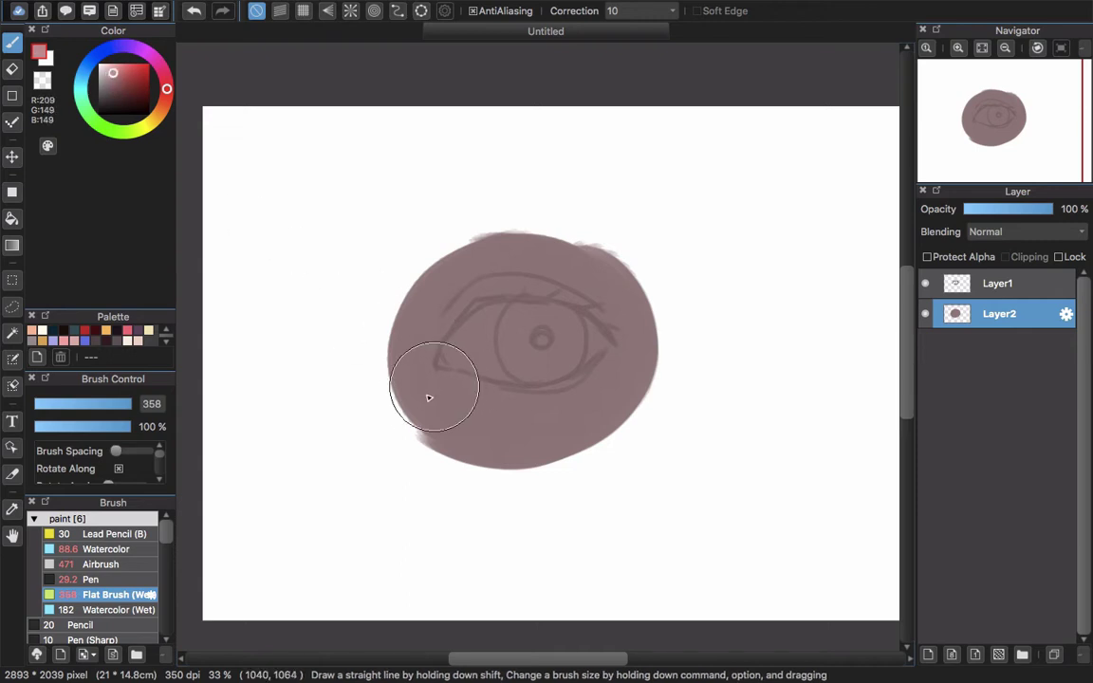
Paint light pink (RGB 213, 187, 187) highlights below the eye's inner corner and along the upper eyelid
{"action": "left_click_drag", "start_coordinate": [439, 400], "coordinate": [422, 406]}
{"action": "key", "text": "super+z"}
{"action": "mouse_move", "coordinate": [487, 415]}
{"action": "left_mouse_down"}
{"action": "mouse_move", "coordinate": [446, 415]}
{"action": "mouse_move", "coordinate": [475, 410]}
{"action": "mouse_move", "coordinate": [490, 449]}
{"action": "left_mouse_up"}
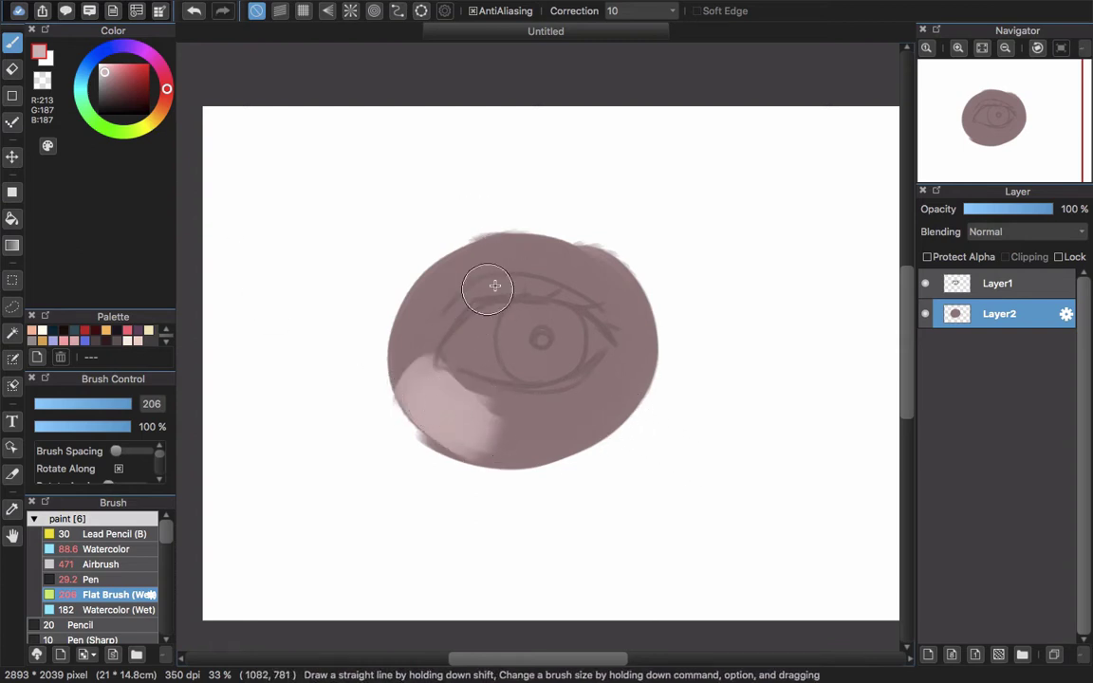
{"action": "mouse_move", "coordinate": [493, 288]}
{"action": "left_mouse_down"}
{"action": "mouse_move", "coordinate": [455, 306]}
{"action": "mouse_move", "coordinate": [558, 292]}
{"action": "left_mouse_up"}
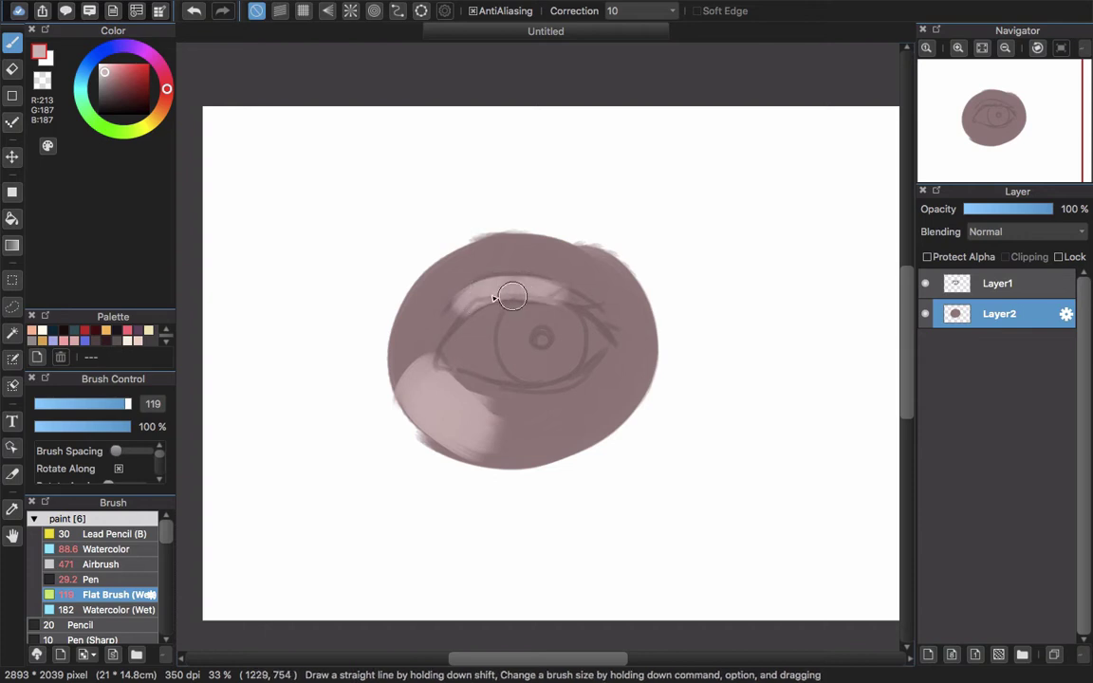
{"action": "left_click_drag", "start_coordinate": [479, 306], "coordinate": [446, 335]}
{"action": "left_click_drag", "start_coordinate": [536, 294], "coordinate": [574, 304]}
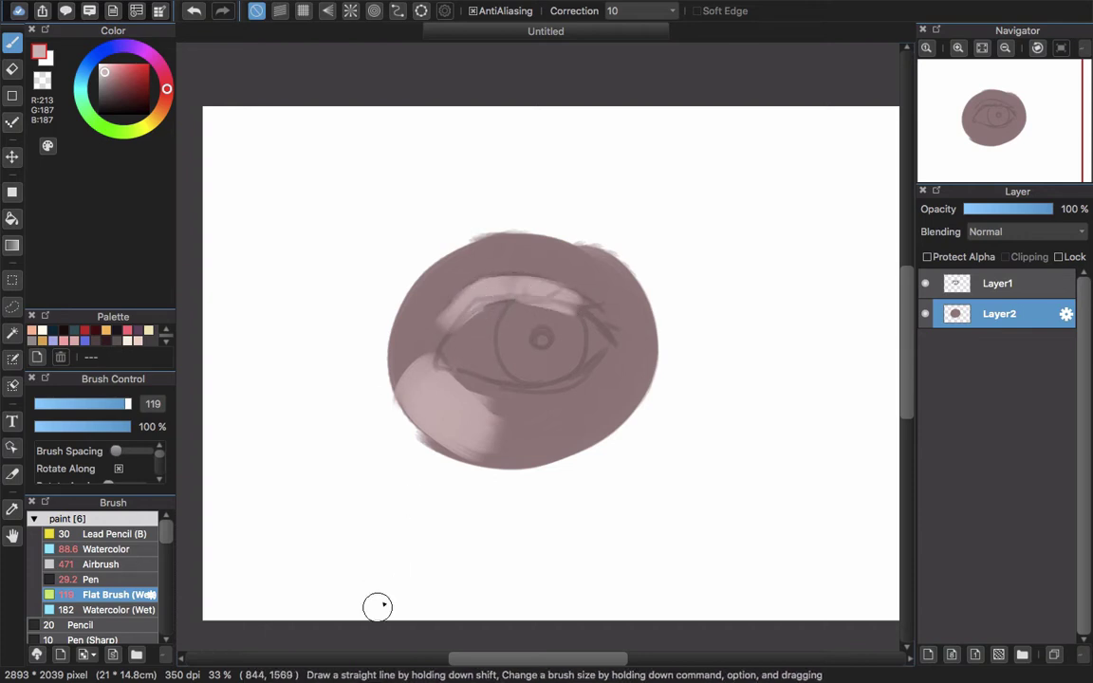
Blend sampled pink mid-tones across the skin below the eye, extending from the highlight toward the outer corner
{"action": "left_click_drag", "start_coordinate": [497, 443], "coordinate": [460, 428]}
{"action": "left_click_drag", "start_coordinate": [428, 390], "coordinate": [473, 415]}
{"action": "mouse_move", "coordinate": [547, 448]}
{"action": "left_mouse_down"}
{"action": "mouse_move", "coordinate": [444, 418]}
{"action": "mouse_move", "coordinate": [567, 431]}
{"action": "left_mouse_up"}
{"action": "left_click", "coordinate": [508, 422], "text": "alt"}
{"action": "mouse_move", "coordinate": [452, 431]}
{"action": "left_mouse_down"}
{"action": "mouse_move", "coordinate": [513, 439]}
{"action": "mouse_move", "coordinate": [590, 394]}
{"action": "left_mouse_up"}
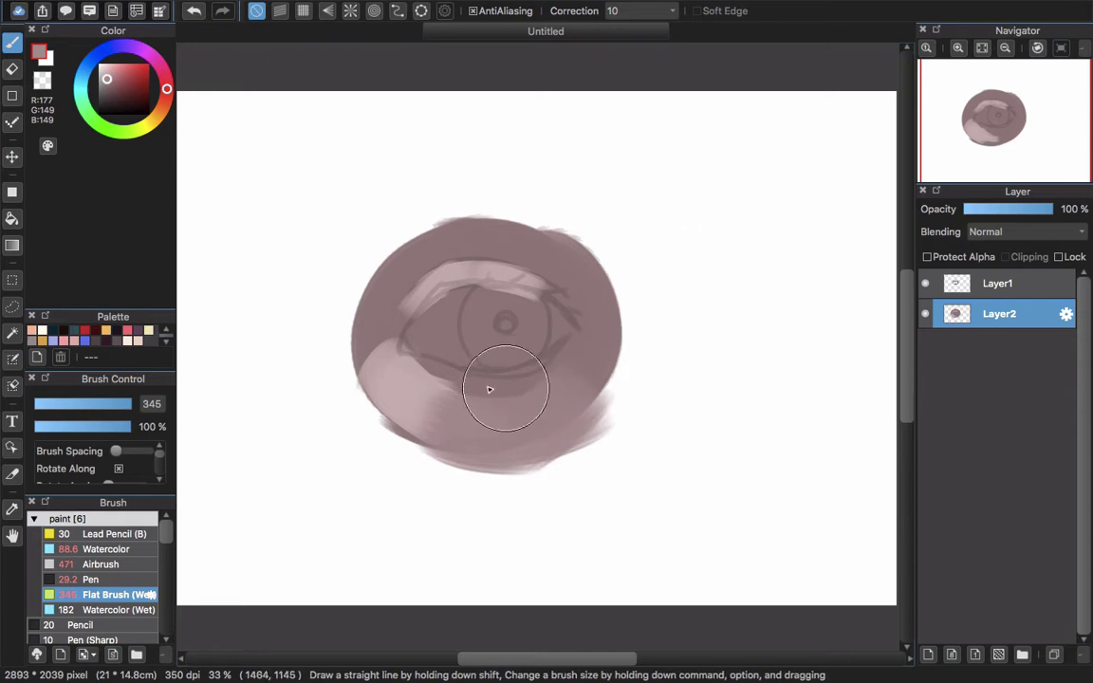
{"action": "left_click_drag", "start_coordinate": [482, 370], "coordinate": [514, 370]}
Shift the hue slightly toward orange and paint light greyish beige skin beside the eye's inner corner
{"action": "left_click_drag", "start_coordinate": [676, 300], "coordinate": [589, 305]}
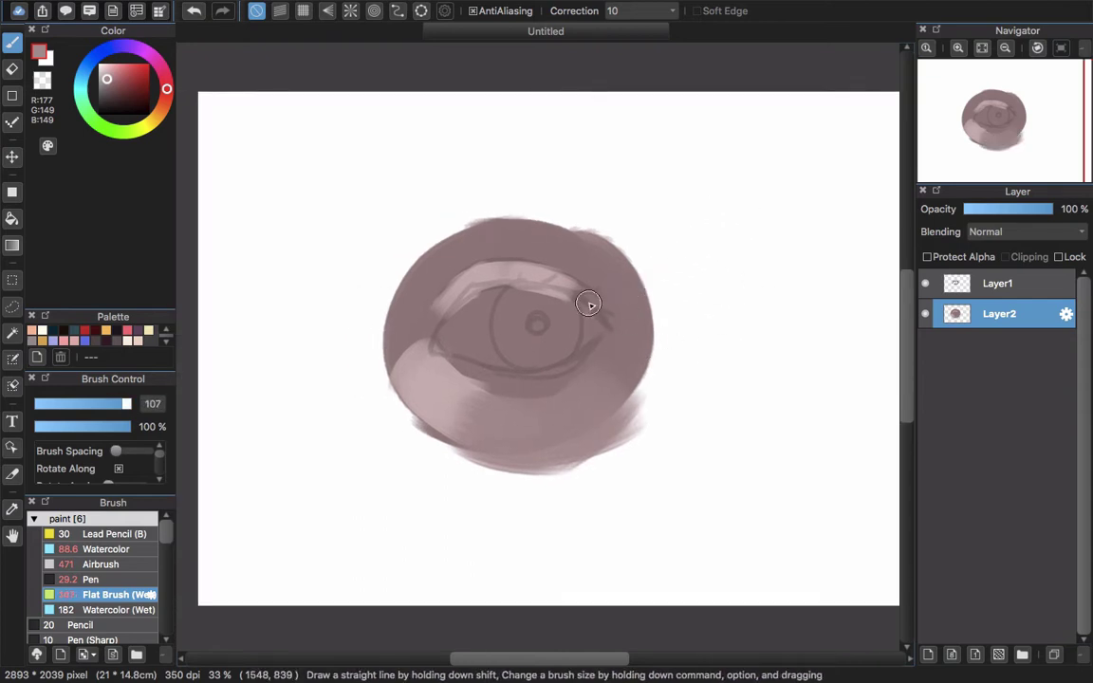
{"action": "left_click_drag", "start_coordinate": [164, 106], "coordinate": [167, 108]}
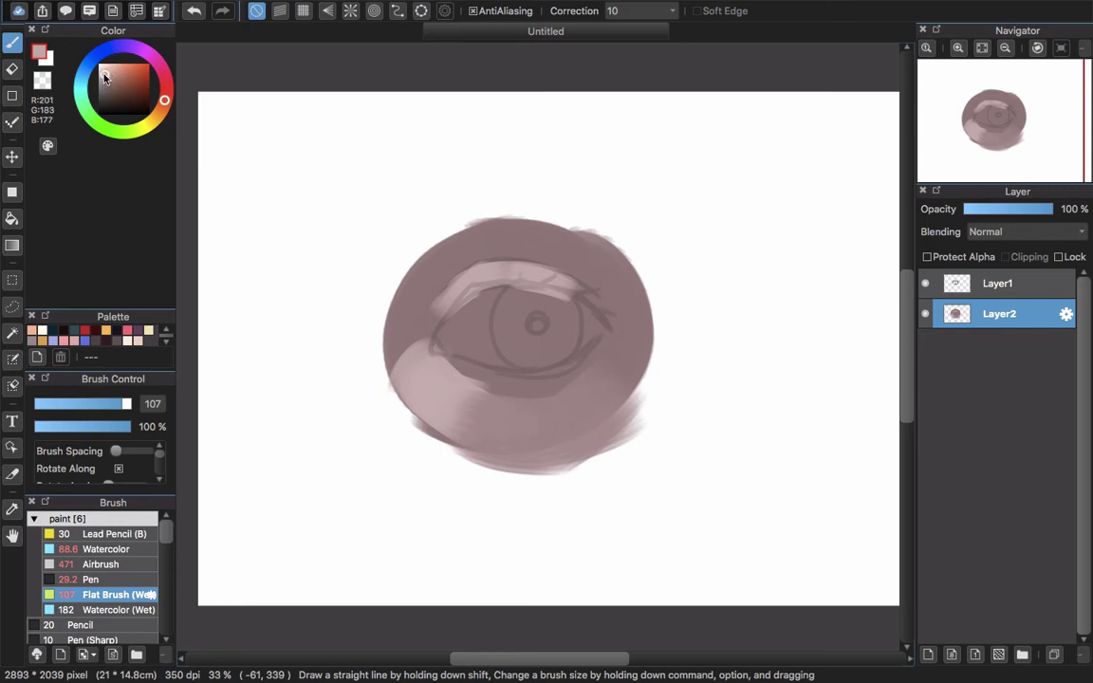
{"action": "mouse_move", "coordinate": [435, 312]}
{"action": "left_mouse_down"}
{"action": "mouse_move", "coordinate": [400, 343]}
{"action": "mouse_move", "coordinate": [396, 378]}
{"action": "left_mouse_up"}
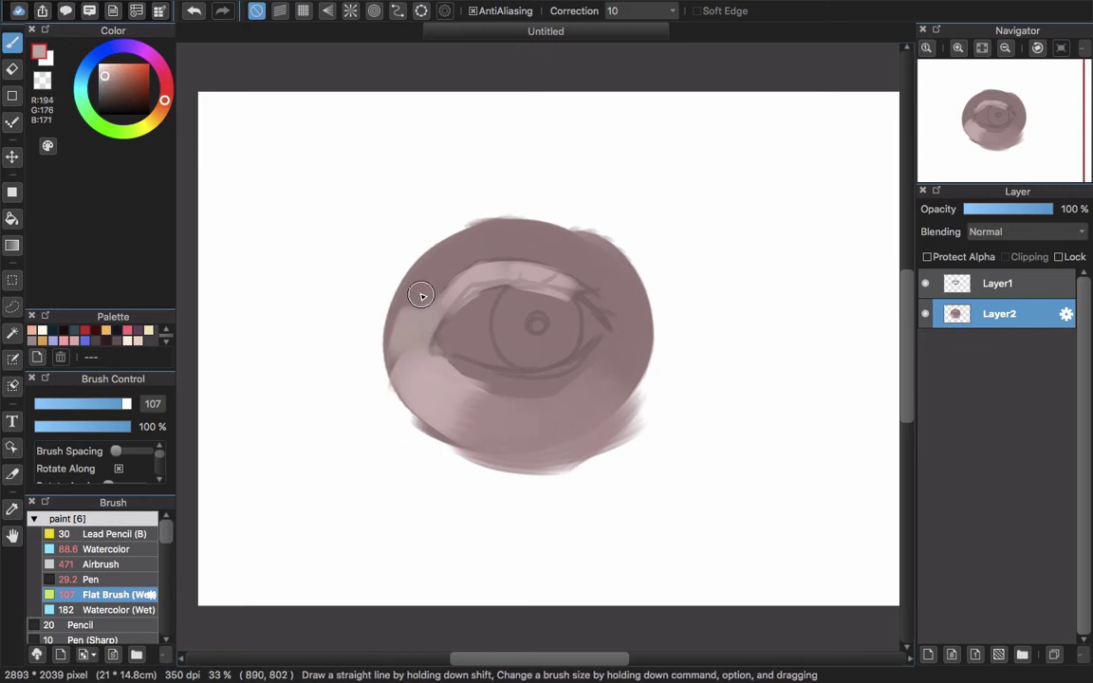
{"action": "mouse_move", "coordinate": [422, 297]}
{"action": "left_mouse_down"}
{"action": "mouse_move", "coordinate": [409, 319]}
{"action": "mouse_move", "coordinate": [426, 274]}
{"action": "left_mouse_up"}
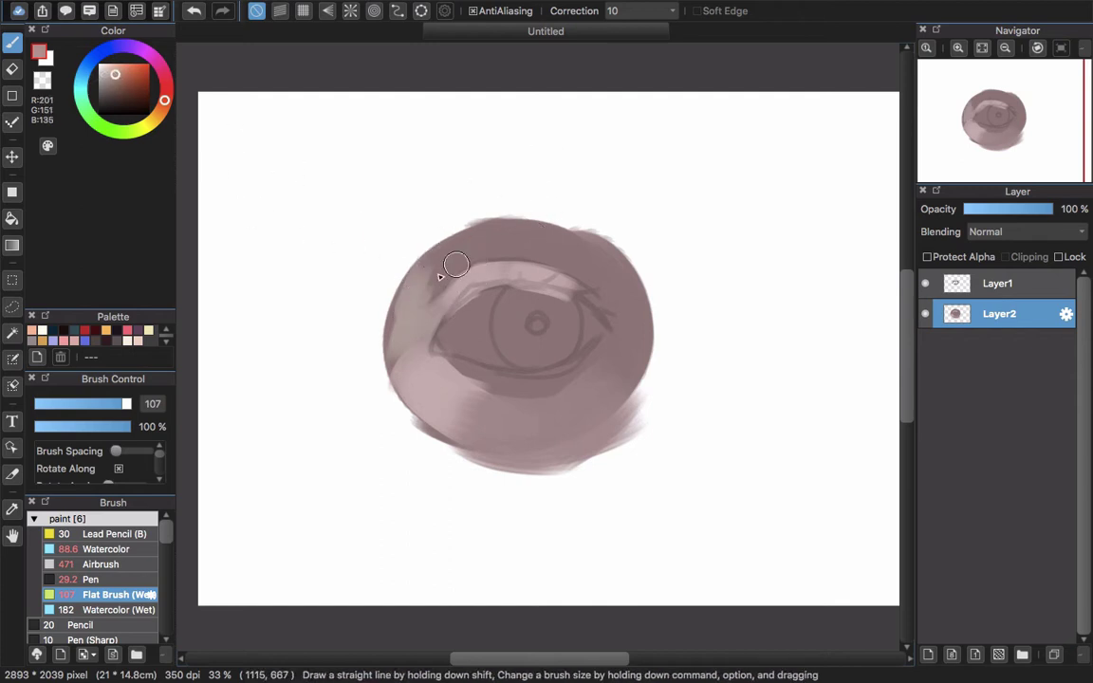
Paint warm reddish-orange skin (RGB 201, 151, 135) above the eye and around its outer side with a brush size of 286
{"action": "mouse_move", "coordinate": [440, 277]}
{"action": "left_mouse_down"}
{"action": "mouse_move", "coordinate": [454, 245]}
{"action": "mouse_move", "coordinate": [422, 273]}
{"action": "mouse_move", "coordinate": [430, 281]}
{"action": "mouse_move", "coordinate": [504, 242]}
{"action": "mouse_move", "coordinate": [451, 258]}
{"action": "mouse_move", "coordinate": [594, 236]}
{"action": "mouse_move", "coordinate": [519, 264]}
{"action": "mouse_move", "coordinate": [473, 259]}
{"action": "mouse_move", "coordinate": [474, 246]}
{"action": "mouse_move", "coordinate": [502, 234]}
{"action": "mouse_move", "coordinate": [486, 233]}
{"action": "mouse_move", "coordinate": [542, 229]}
{"action": "mouse_move", "coordinate": [591, 242]}
{"action": "mouse_move", "coordinate": [645, 300]}
{"action": "left_mouse_up"}
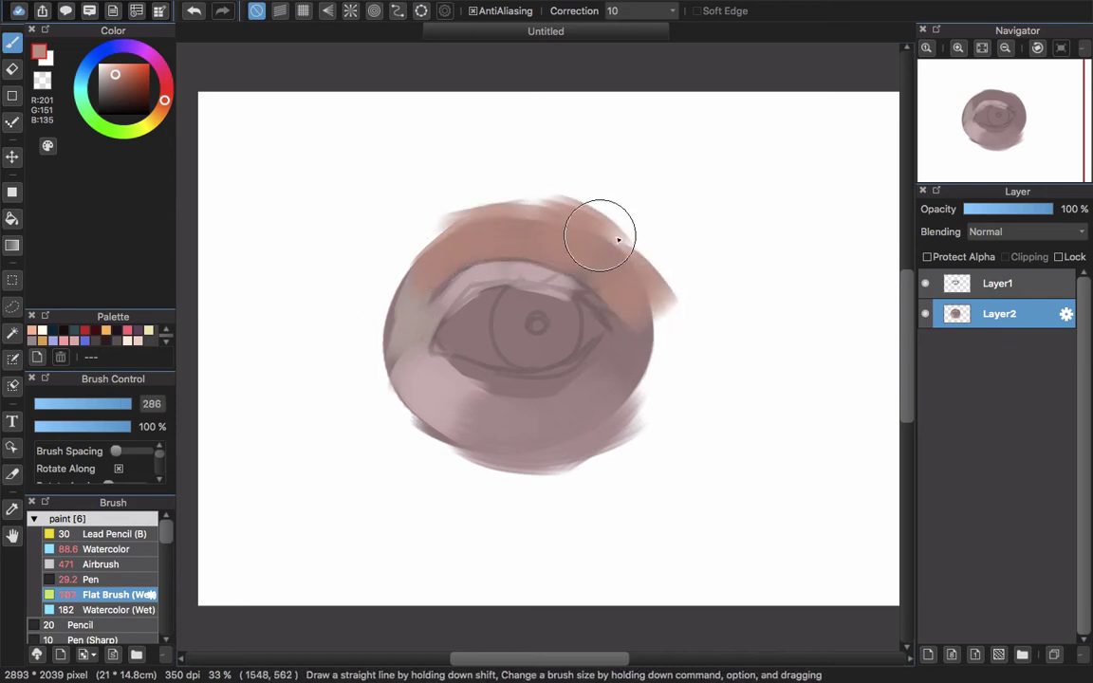
{"action": "mouse_move", "coordinate": [618, 240]}
{"action": "left_mouse_down"}
{"action": "mouse_move", "coordinate": [589, 248]}
{"action": "mouse_move", "coordinate": [625, 269]}
{"action": "mouse_move", "coordinate": [529, 235]}
{"action": "mouse_move", "coordinate": [467, 238]}
{"action": "mouse_move", "coordinate": [436, 265]}
{"action": "mouse_move", "coordinate": [370, 367]}
{"action": "mouse_move", "coordinate": [570, 268]}
{"action": "mouse_move", "coordinate": [635, 307]}
{"action": "mouse_move", "coordinate": [651, 337]}
{"action": "mouse_move", "coordinate": [533, 482]}
{"action": "mouse_move", "coordinate": [645, 335]}
{"action": "mouse_move", "coordinate": [565, 439]}
{"action": "mouse_move", "coordinate": [473, 429]}
{"action": "mouse_move", "coordinate": [541, 441]}
{"action": "mouse_move", "coordinate": [589, 420]}
{"action": "mouse_move", "coordinate": [463, 413]}
{"action": "mouse_move", "coordinate": [489, 417]}
{"action": "mouse_move", "coordinate": [479, 425]}
{"action": "mouse_move", "coordinate": [595, 416]}
{"action": "mouse_move", "coordinate": [471, 450]}
{"action": "mouse_move", "coordinate": [428, 399]}
{"action": "mouse_move", "coordinate": [447, 404]}
{"action": "mouse_move", "coordinate": [436, 389]}
{"action": "mouse_move", "coordinate": [481, 419]}
{"action": "left_mouse_up"}
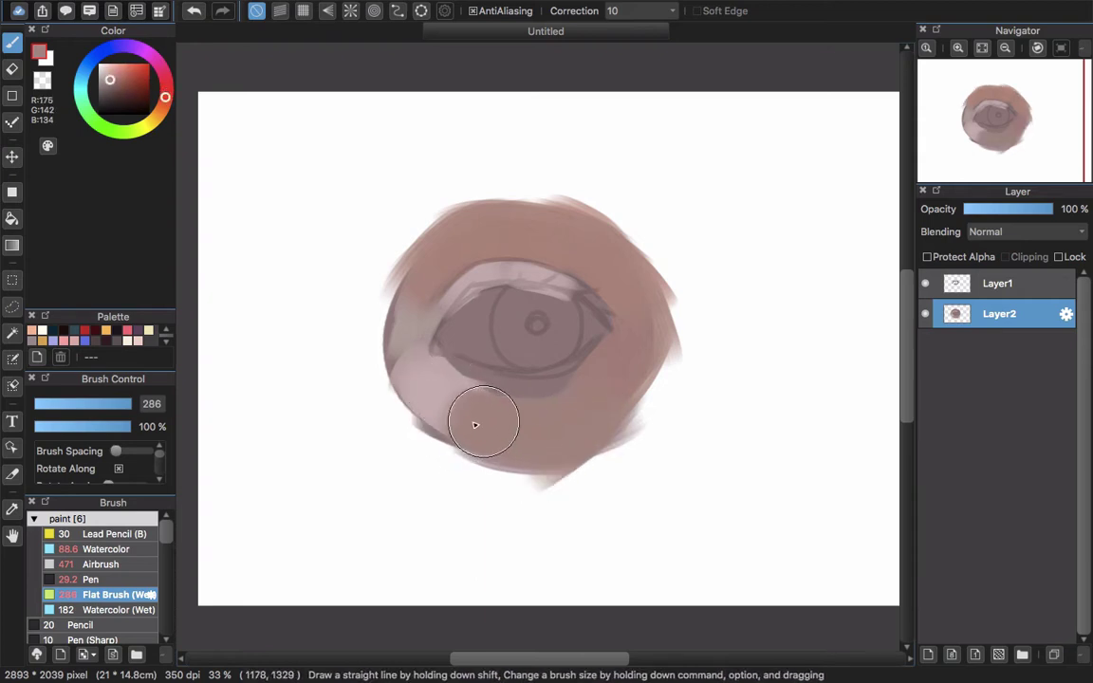
Lighten the skin below the inner corner with pale pink and blend sampled skin tones up the inner side of the eye
{"action": "left_click", "coordinate": [105, 71]}
{"action": "mouse_move", "coordinate": [427, 415]}
{"action": "left_mouse_down"}
{"action": "mouse_move", "coordinate": [401, 374]}
{"action": "mouse_move", "coordinate": [483, 421]}
{"action": "left_mouse_up"}
{"action": "left_click_drag", "start_coordinate": [418, 390], "coordinate": [391, 395]}
{"action": "mouse_move", "coordinate": [409, 344]}
{"action": "left_mouse_down"}
{"action": "mouse_move", "coordinate": [335, 487]}
{"action": "mouse_move", "coordinate": [388, 452]}
{"action": "mouse_move", "coordinate": [381, 317]}
{"action": "mouse_move", "coordinate": [417, 333]}
{"action": "mouse_move", "coordinate": [403, 335]}
{"action": "mouse_move", "coordinate": [403, 372]}
{"action": "mouse_move", "coordinate": [419, 352]}
{"action": "mouse_move", "coordinate": [392, 361]}
{"action": "mouse_move", "coordinate": [423, 298]}
{"action": "left_mouse_up"}
{"action": "left_click", "coordinate": [415, 338], "text": "alt"}
{"action": "left_click", "coordinate": [416, 352], "text": "alt"}
{"action": "mouse_move", "coordinate": [405, 361]}
{"action": "left_mouse_down"}
{"action": "mouse_move", "coordinate": [380, 285]}
{"action": "mouse_move", "coordinate": [387, 266]}
{"action": "mouse_move", "coordinate": [380, 285]}
{"action": "mouse_move", "coordinate": [394, 333]}
{"action": "left_mouse_up"}
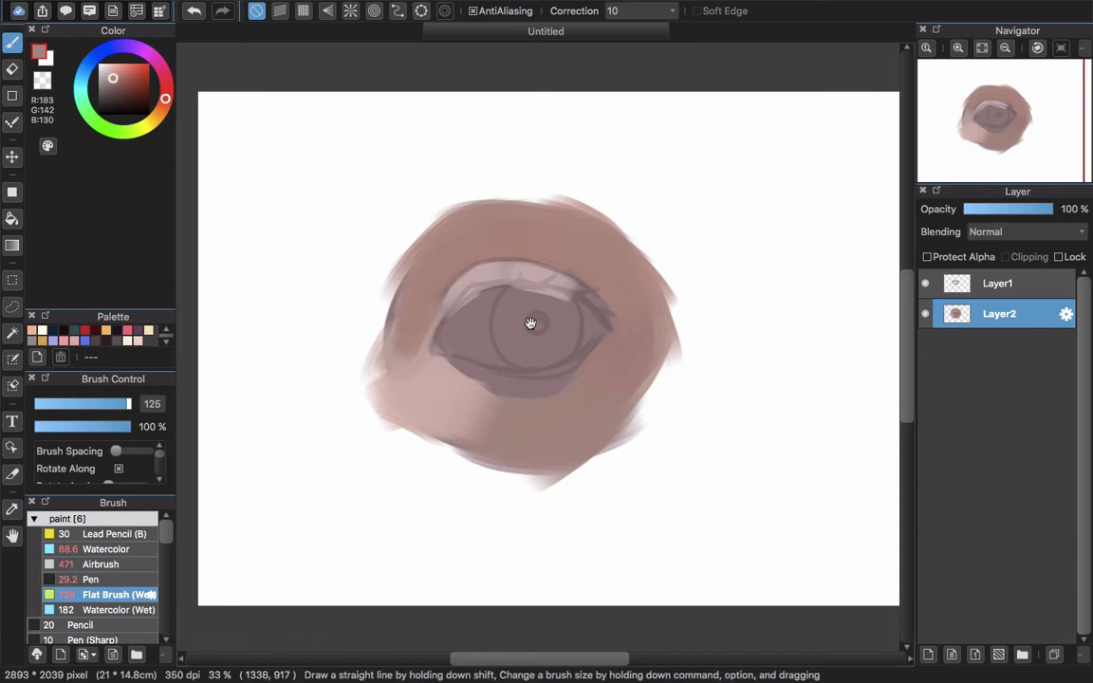
Cover the remaining mauve area just below the lower lid with sampled skin tone (RGB 189, 155, 147)
{"action": "left_click_drag", "start_coordinate": [531, 323], "coordinate": [529, 309]}
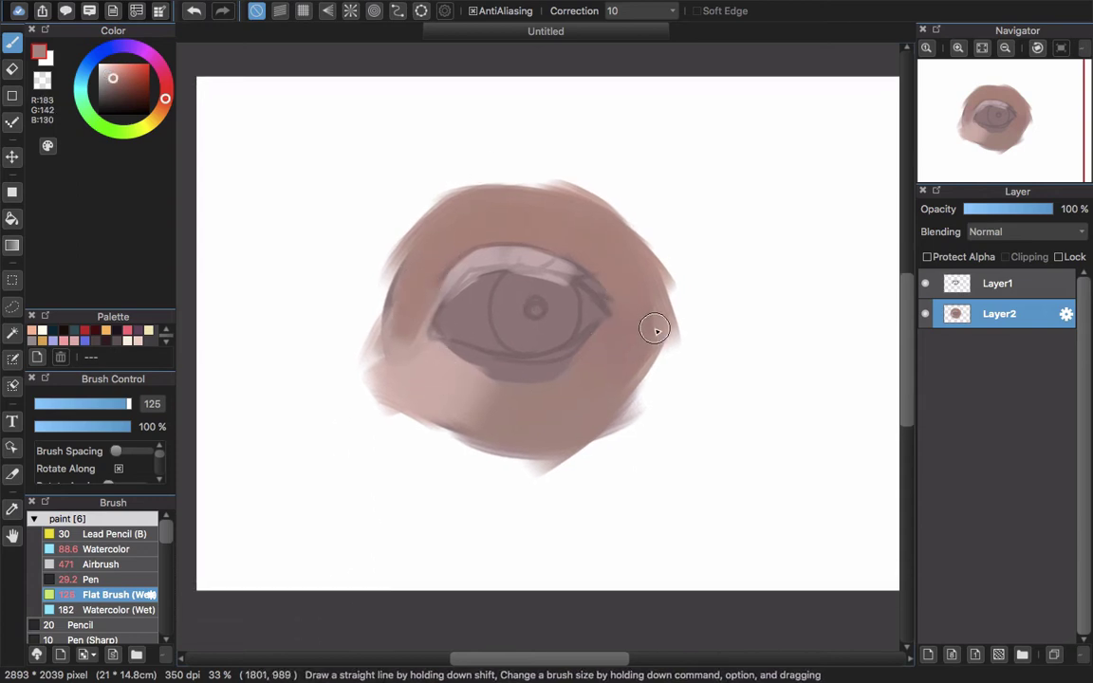
{"action": "left_click", "coordinate": [653, 333], "text": "alt"}
{"action": "left_click_drag", "start_coordinate": [450, 351], "coordinate": [475, 384]}
{"action": "left_click", "coordinate": [478, 389], "text": "alt"}
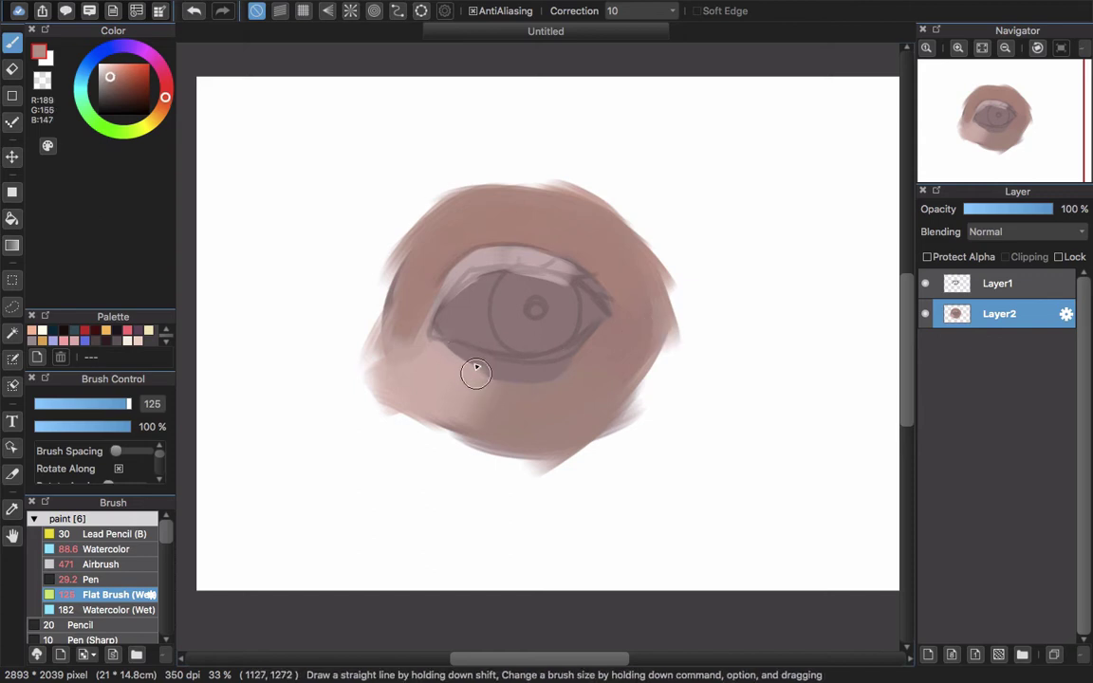
{"action": "left_click_drag", "start_coordinate": [444, 342], "coordinate": [531, 375]}
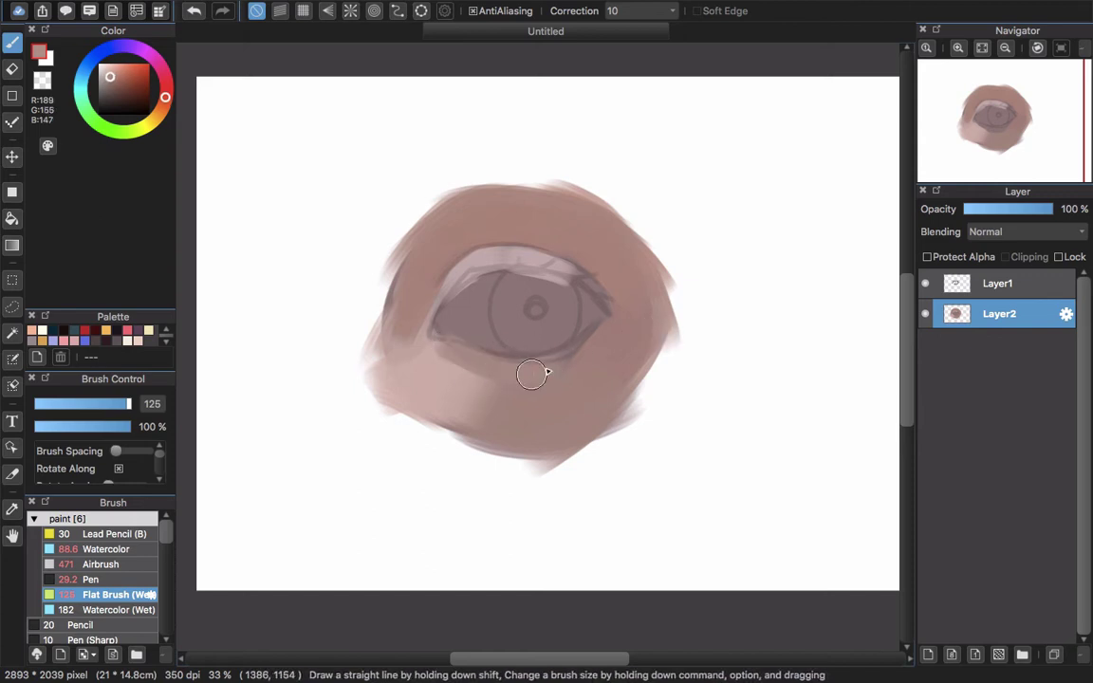
Paint a darker brown shadow (RGB 155, 117, 108) along the lower eyelid from corner to corner
{"action": "left_click", "coordinate": [112, 84]}
{"action": "mouse_move", "coordinate": [356, 295]}
{"action": "left_mouse_down"}
{"action": "mouse_move", "coordinate": [442, 342]}
{"action": "mouse_move", "coordinate": [541, 363]}
{"action": "mouse_move", "coordinate": [597, 328]}
{"action": "left_mouse_up"}
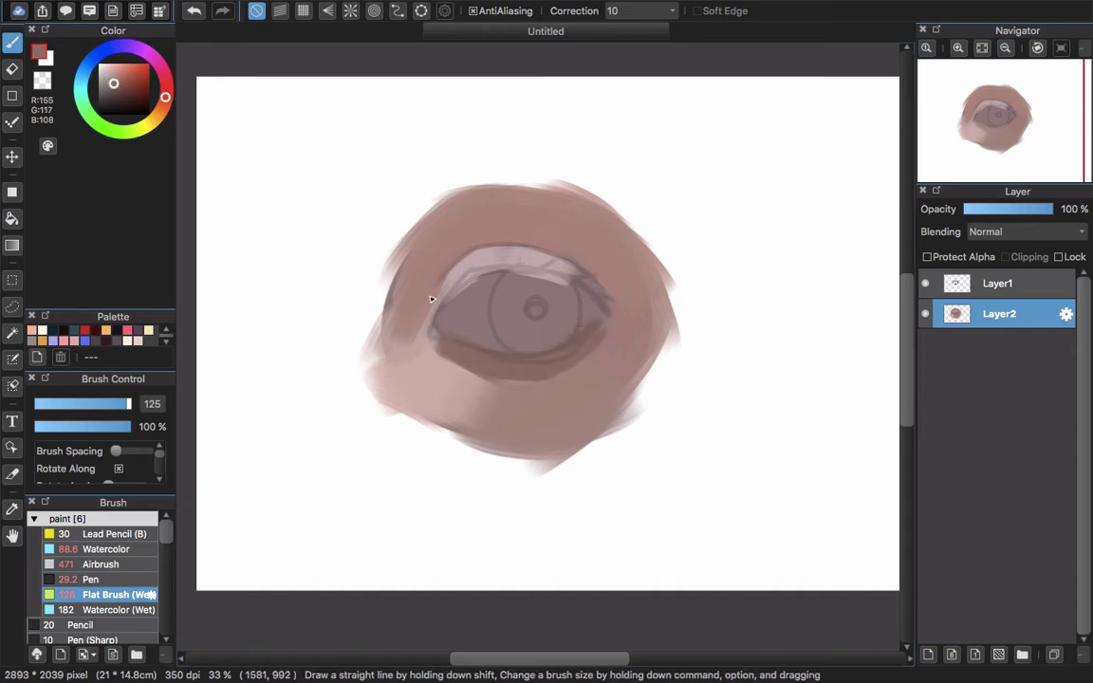
Try lightening the eyeball with a pinkish grey (RGB 181, 153, 150) using Flat Brush (Wet), and undo it
{"action": "left_click_drag", "start_coordinate": [422, 254], "coordinate": [455, 277]}
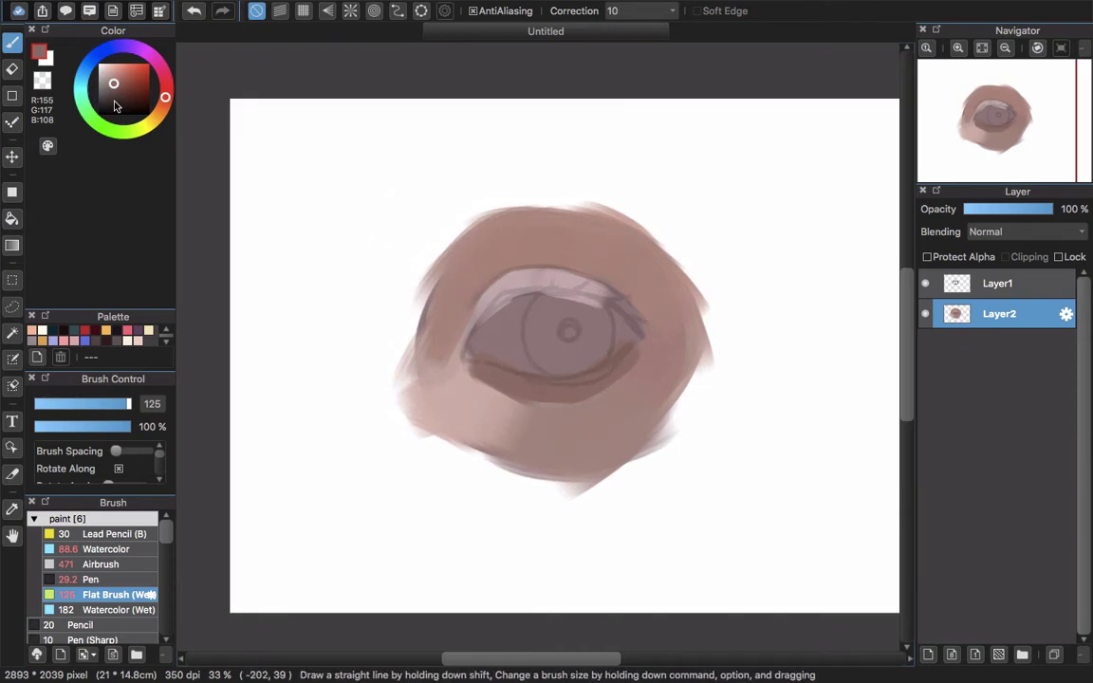
{"action": "left_click_drag", "start_coordinate": [110, 80], "coordinate": [107, 73]}
{"action": "mouse_move", "coordinate": [495, 367]}
{"action": "left_mouse_down"}
{"action": "mouse_move", "coordinate": [560, 357]}
{"action": "mouse_move", "coordinate": [518, 321]}
{"action": "mouse_move", "coordinate": [530, 313]}
{"action": "mouse_move", "coordinate": [493, 339]}
{"action": "mouse_move", "coordinate": [549, 352]}
{"action": "mouse_move", "coordinate": [486, 329]}
{"action": "mouse_move", "coordinate": [501, 347]}
{"action": "mouse_move", "coordinate": [533, 352]}
{"action": "mouse_move", "coordinate": [534, 329]}
{"action": "mouse_move", "coordinate": [493, 345]}
{"action": "mouse_move", "coordinate": [533, 323]}
{"action": "mouse_move", "coordinate": [525, 314]}
{"action": "mouse_move", "coordinate": [506, 321]}
{"action": "mouse_move", "coordinate": [526, 312]}
{"action": "mouse_move", "coordinate": [500, 342]}
{"action": "mouse_move", "coordinate": [550, 358]}
{"action": "mouse_move", "coordinate": [536, 338]}
{"action": "mouse_move", "coordinate": [562, 323]}
{"action": "mouse_move", "coordinate": [559, 309]}
{"action": "mouse_move", "coordinate": [611, 328]}
{"action": "mouse_move", "coordinate": [557, 364]}
{"action": "mouse_move", "coordinate": [610, 329]}
{"action": "left_mouse_up"}
{"action": "left_click", "coordinate": [533, 350], "text": "alt"}
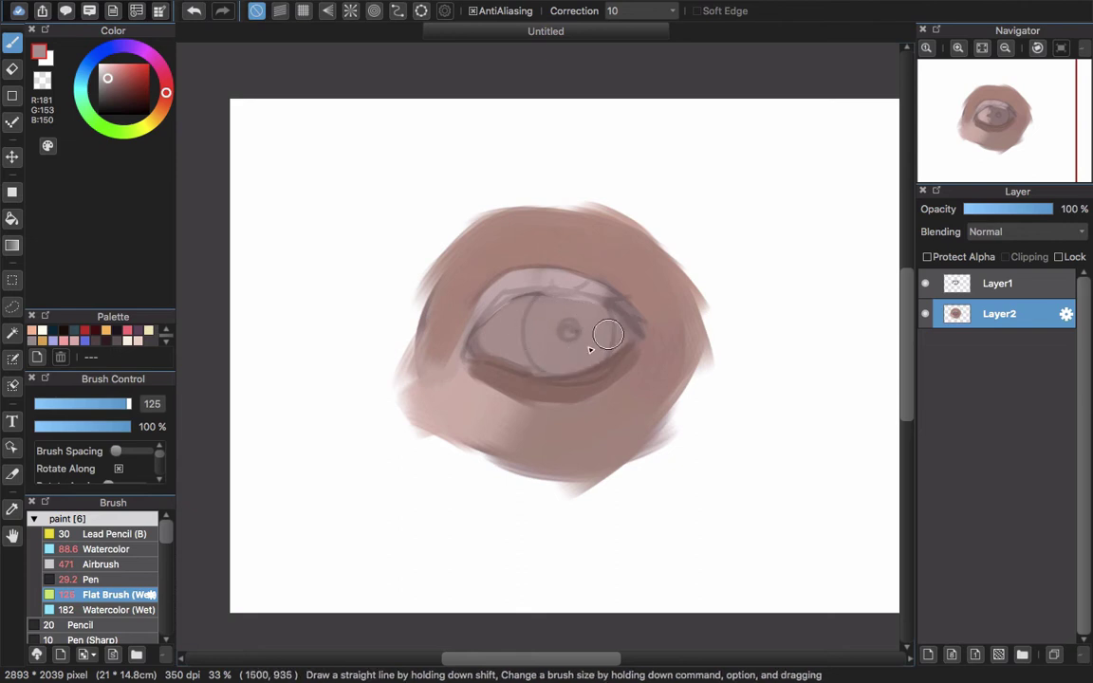
{"action": "mouse_move", "coordinate": [491, 334]}
{"action": "left_mouse_down"}
{"action": "mouse_move", "coordinate": [544, 347]}
{"action": "mouse_move", "coordinate": [523, 367]}
{"action": "left_mouse_up"}
{"action": "key", "text": "super+z"}
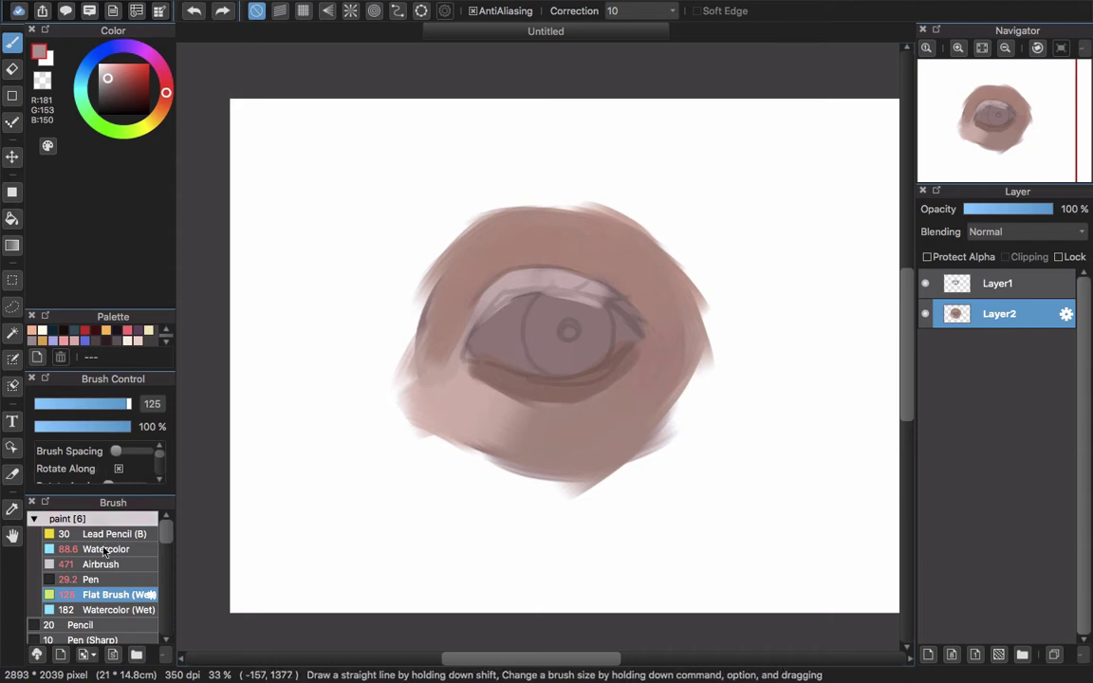
Softly lighten the eyeball with the Airbrush, building up to a paler pinkish grey (RGB 201, 179, 177)
{"action": "left_click", "coordinate": [105, 563]}
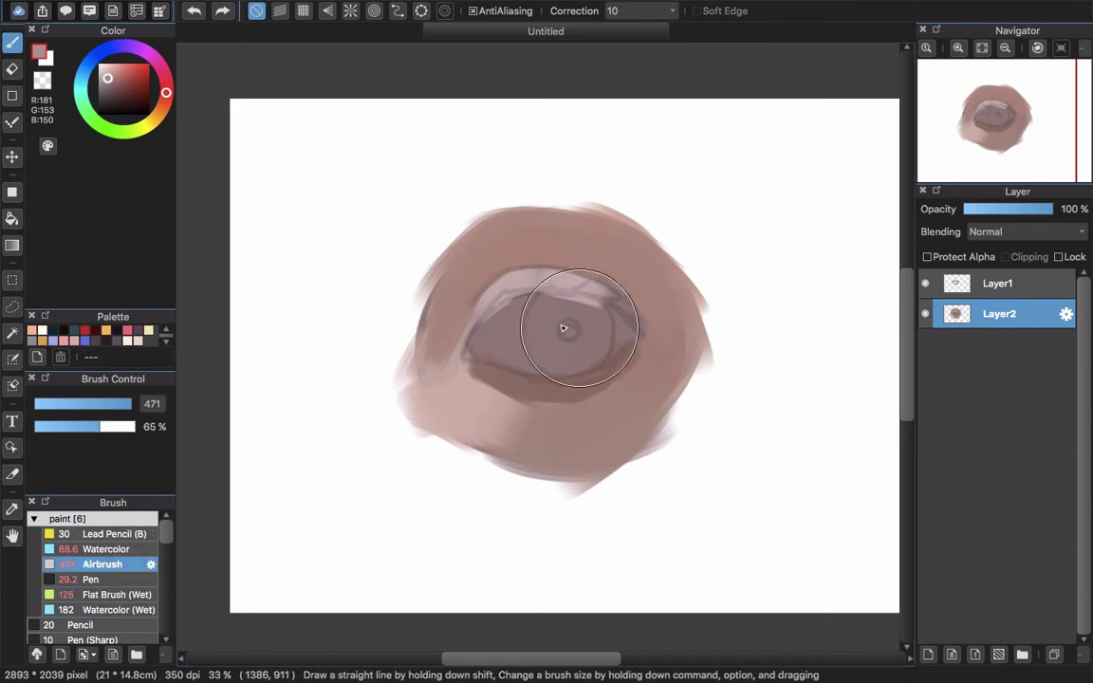
{"action": "mouse_move", "coordinate": [605, 340]}
{"action": "left_mouse_down"}
{"action": "mouse_move", "coordinate": [525, 326]}
{"action": "mouse_move", "coordinate": [603, 329]}
{"action": "mouse_move", "coordinate": [501, 349]}
{"action": "mouse_move", "coordinate": [593, 325]}
{"action": "mouse_move", "coordinate": [571, 324]}
{"action": "mouse_move", "coordinate": [521, 332]}
{"action": "mouse_move", "coordinate": [595, 325]}
{"action": "mouse_move", "coordinate": [520, 349]}
{"action": "left_mouse_up"}
{"action": "left_click", "coordinate": [103, 74]}
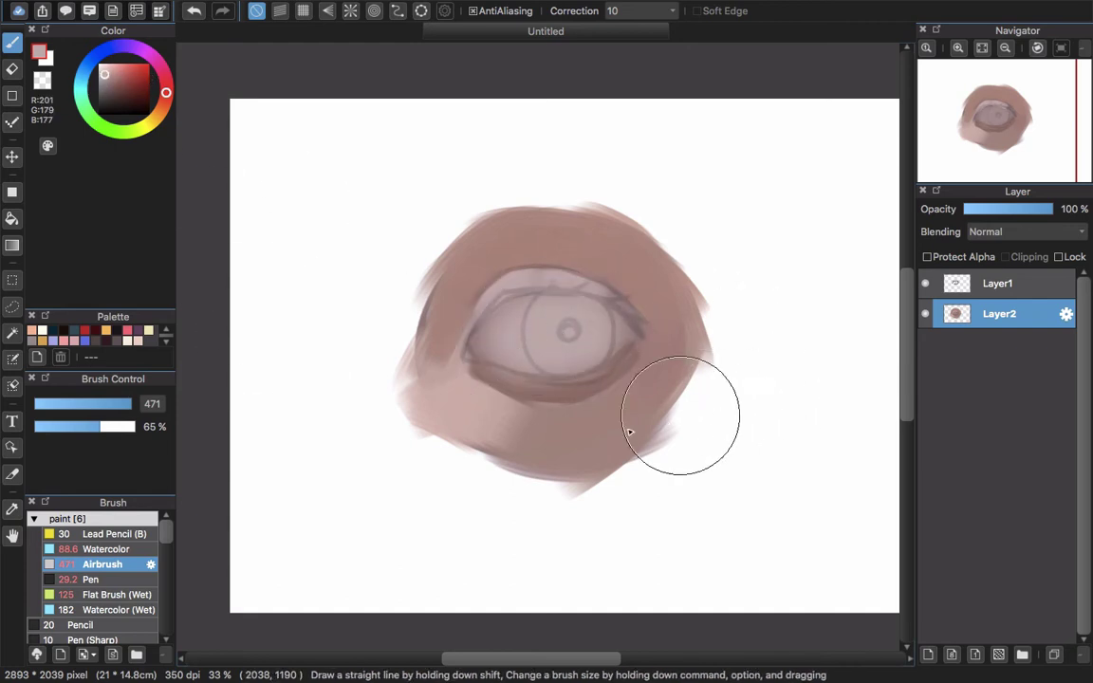
Set up the Watercolor brush at size 54 with a dark brown (RGB 74, 48, 46)
{"action": "scroll", "coordinate": [678, 415], "scroll_direction": "right", "scroll_amount": 2}
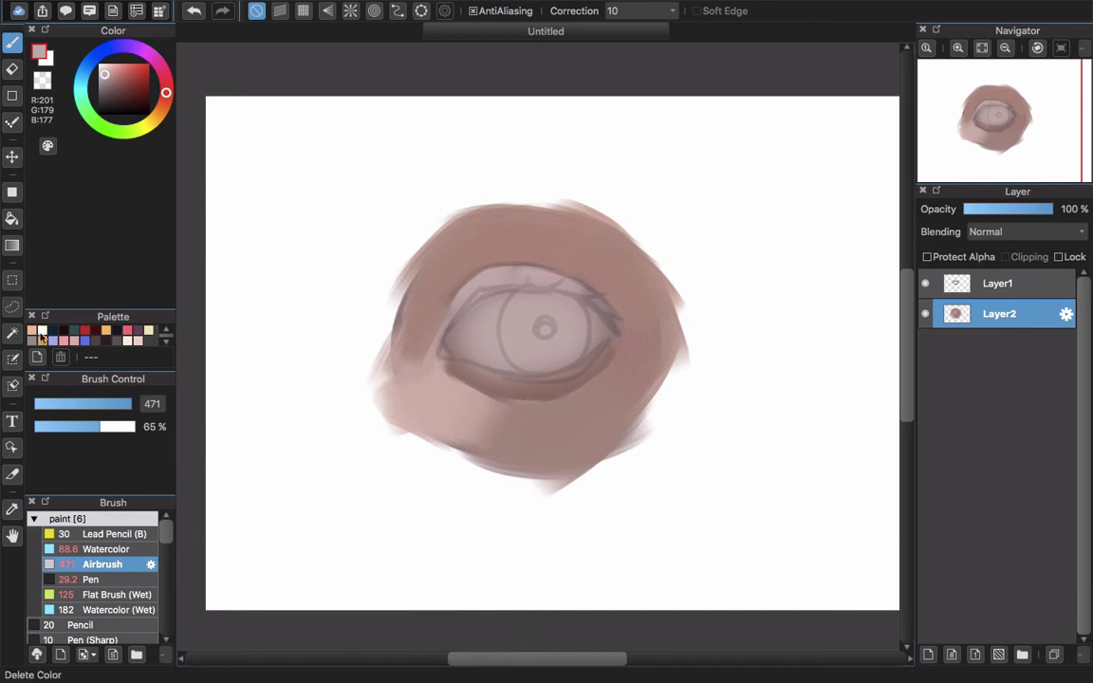
{"action": "left_click", "coordinate": [115, 596]}
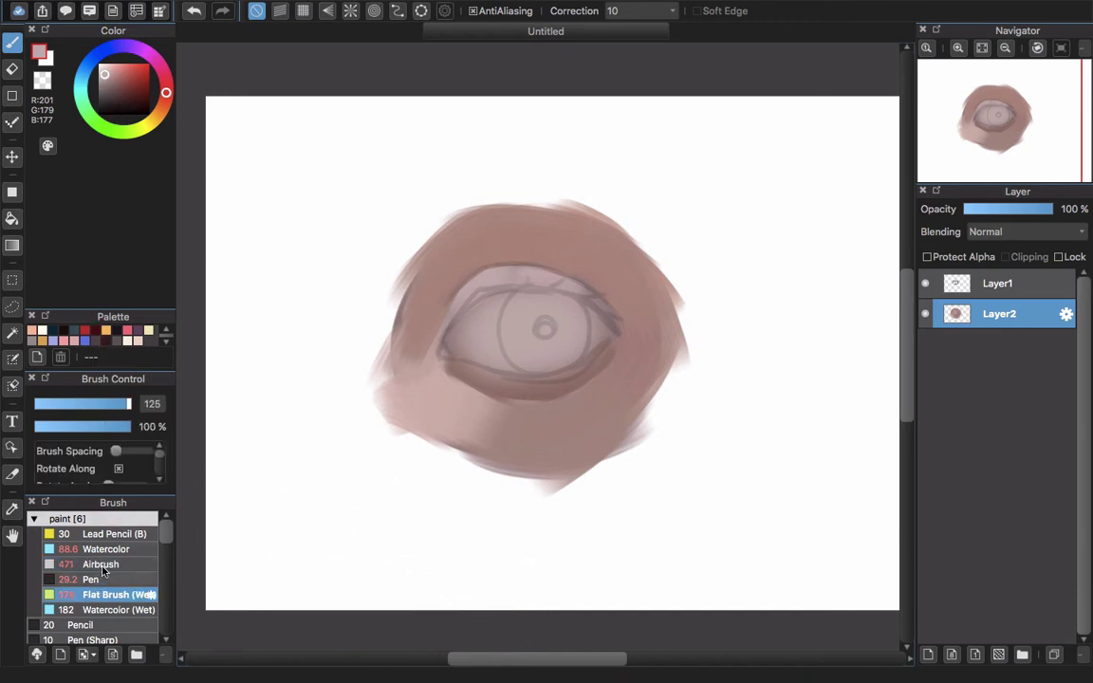
{"action": "left_click", "coordinate": [107, 550]}
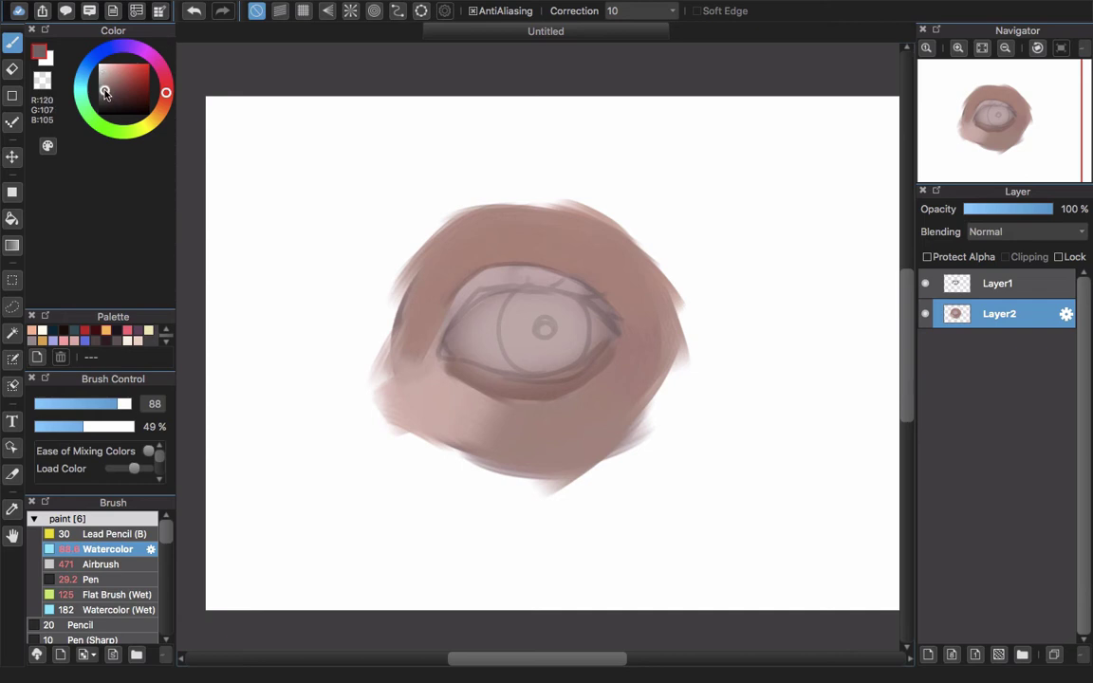
{"action": "left_click_drag", "start_coordinate": [104, 91], "coordinate": [107, 96]}
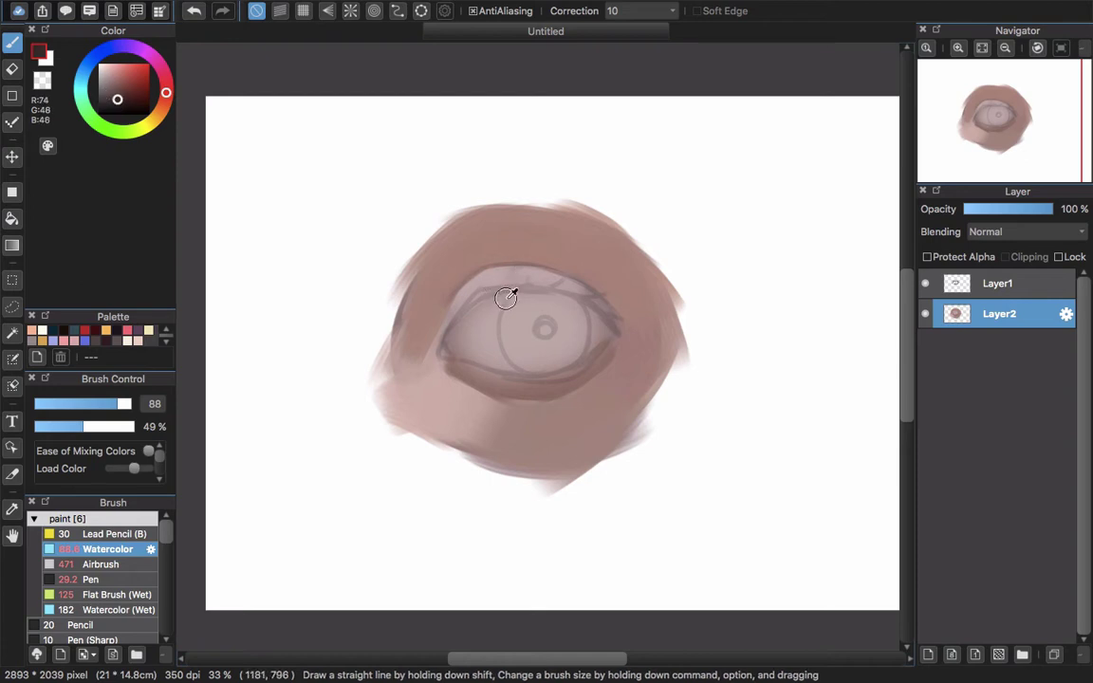
{"action": "key", "text": "["}
{"action": "key", "text": "["}
{"action": "key", "text": "["}
{"action": "key", "text": "["}
{"action": "key", "text": "["}
{"action": "mouse_move", "coordinate": [449, 303]}
{"action": "left_mouse_down"}
{"action": "mouse_move", "coordinate": [488, 270]}
{"action": "mouse_move", "coordinate": [479, 274]}
{"action": "mouse_move", "coordinate": [525, 268]}
{"action": "mouse_move", "coordinate": [598, 290]}
{"action": "mouse_move", "coordinate": [613, 310]}
{"action": "left_mouse_up"}
{"action": "key", "text": "super+z"}
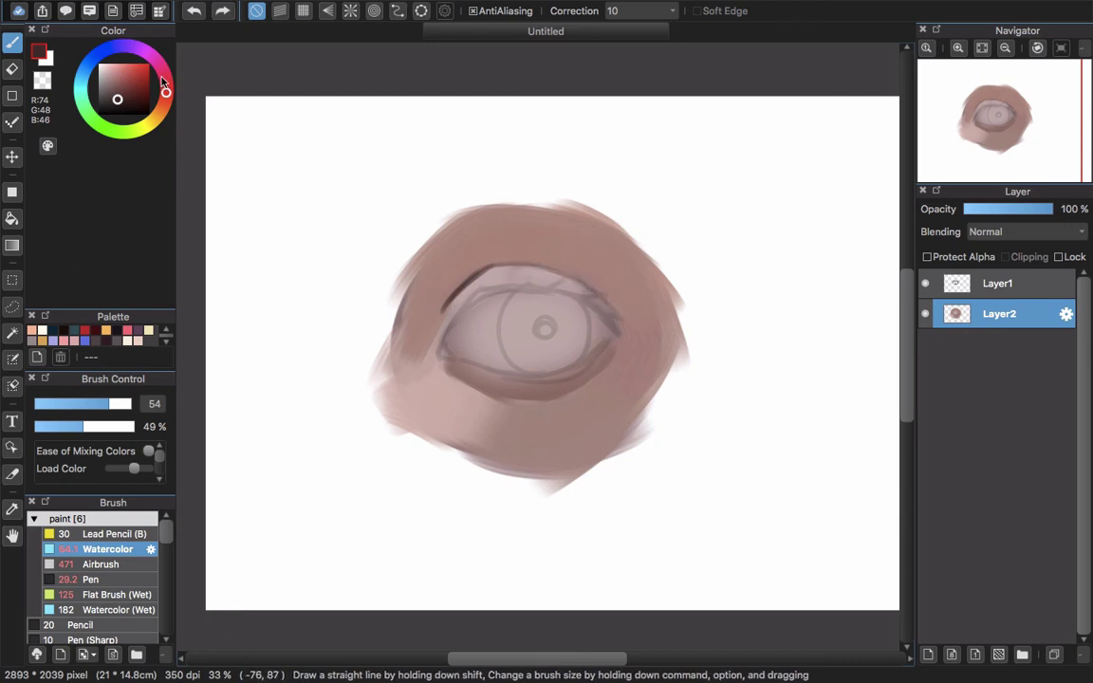
{"action": "key", "text": "super+z"}
{"action": "key", "text": "super+z"}
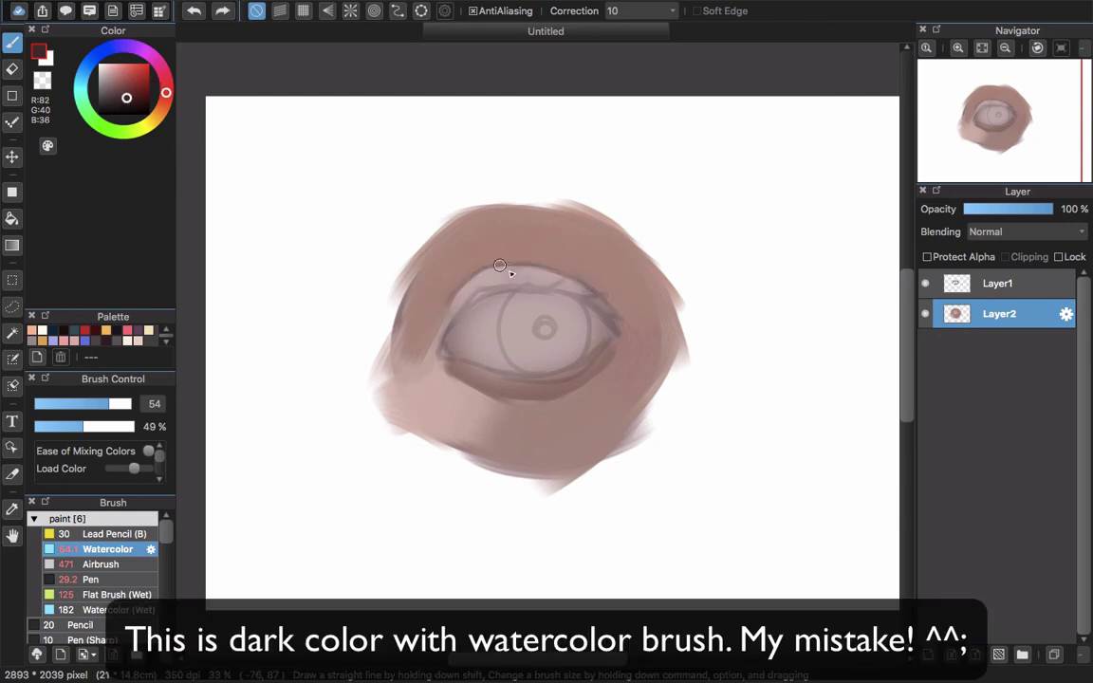
Paint the upper eyelid crease and the upper lash line in dark reddish brown (RGB 82, 40, 36)
{"action": "left_click_drag", "start_coordinate": [473, 275], "coordinate": [454, 303]}
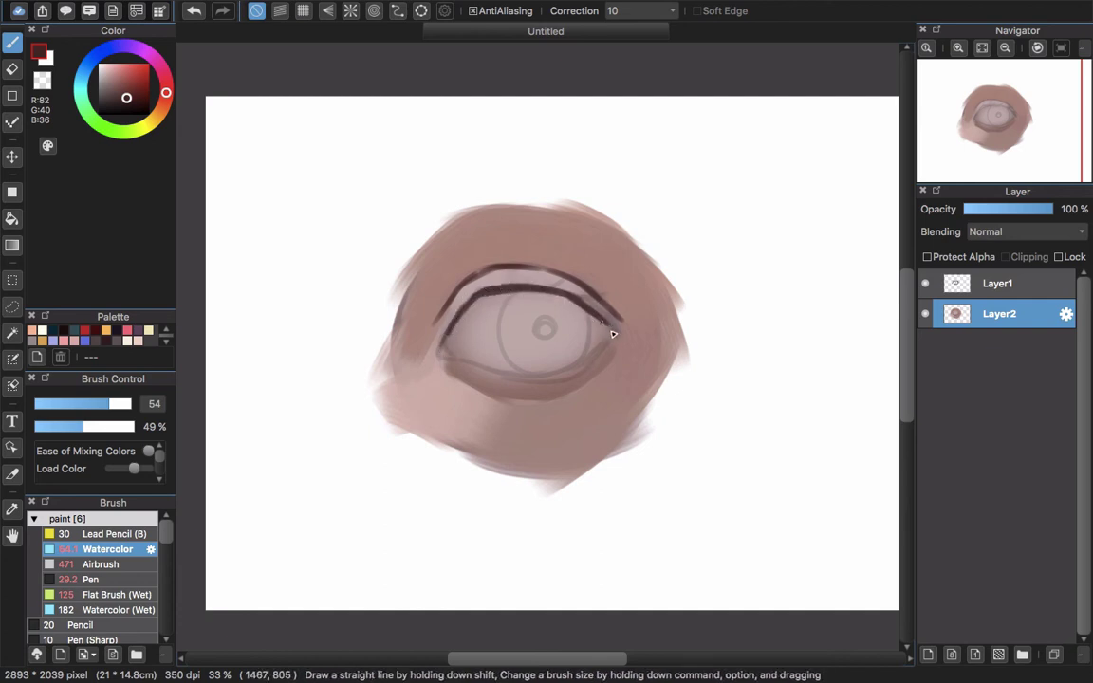
{"action": "left_click_drag", "start_coordinate": [501, 309], "coordinate": [488, 313]}
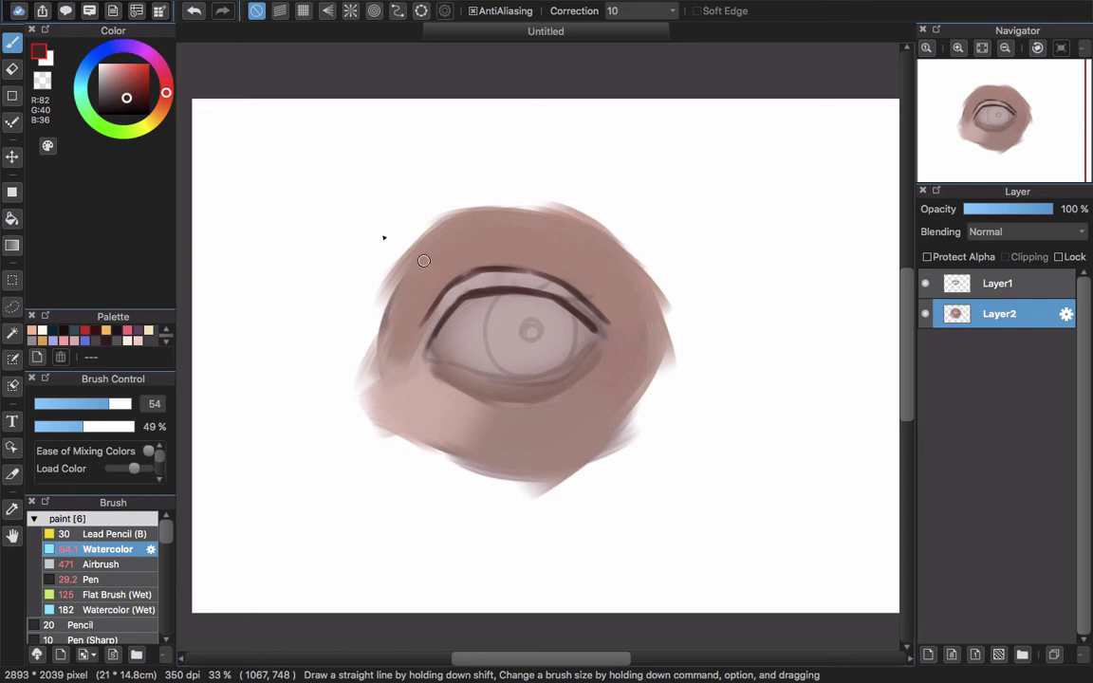
Paint the round iris with Watercolor at size 214, using a dark slate disc (RGB 41, 50, 55) filled with blue (RGB 130, 161, 178)
{"action": "left_click", "coordinate": [118, 97]}
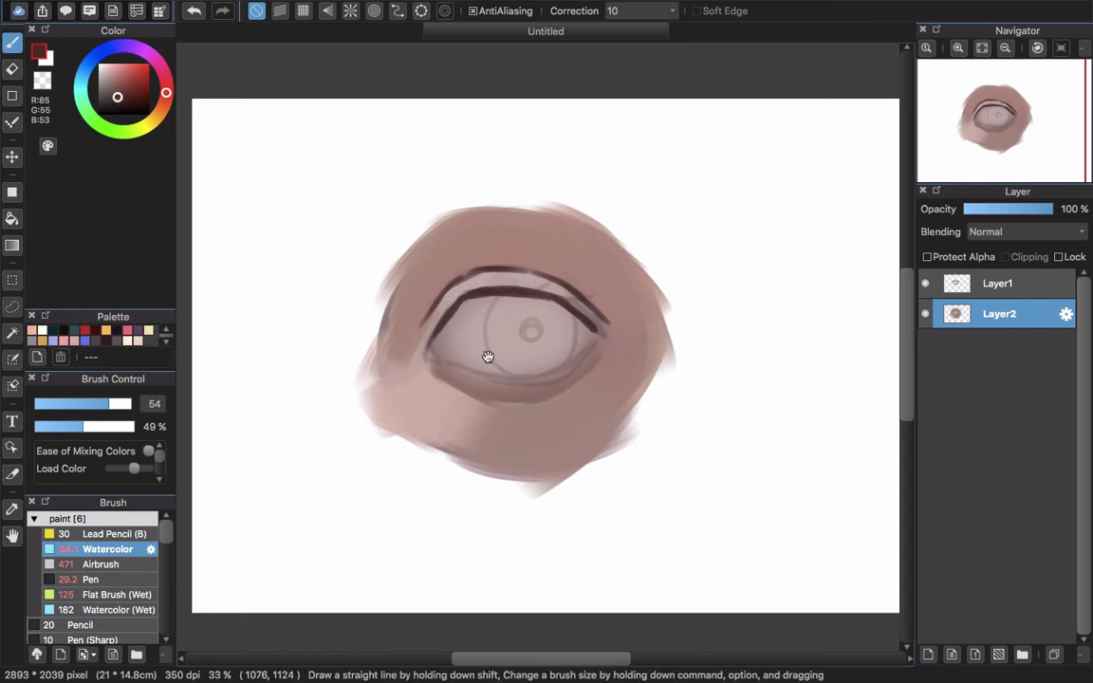
{"action": "left_click_drag", "start_coordinate": [487, 357], "coordinate": [491, 372]}
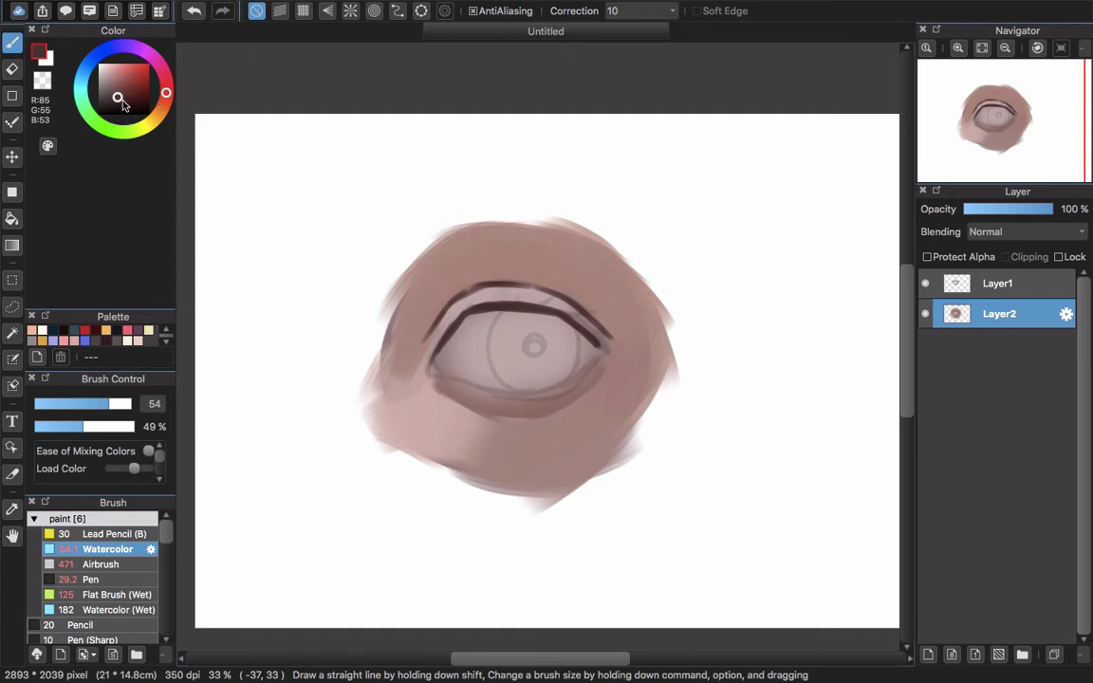
{"action": "left_click", "coordinate": [86, 70]}
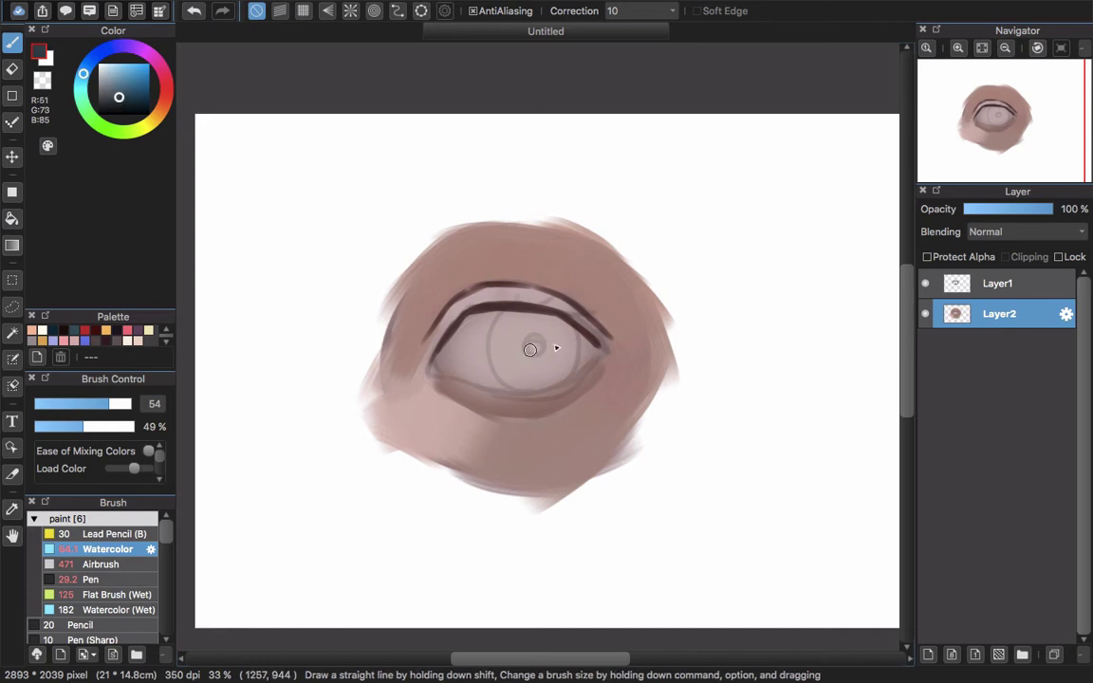
{"action": "key", "text": "]"}
{"action": "key", "text": "]"}
{"action": "key", "text": "]"}
{"action": "key", "text": "]"}
{"action": "mouse_move", "coordinate": [518, 329]}
{"action": "left_mouse_down"}
{"action": "mouse_move", "coordinate": [504, 366]}
{"action": "mouse_move", "coordinate": [526, 361]}
{"action": "left_mouse_up"}
{"action": "key", "text": "super+z"}
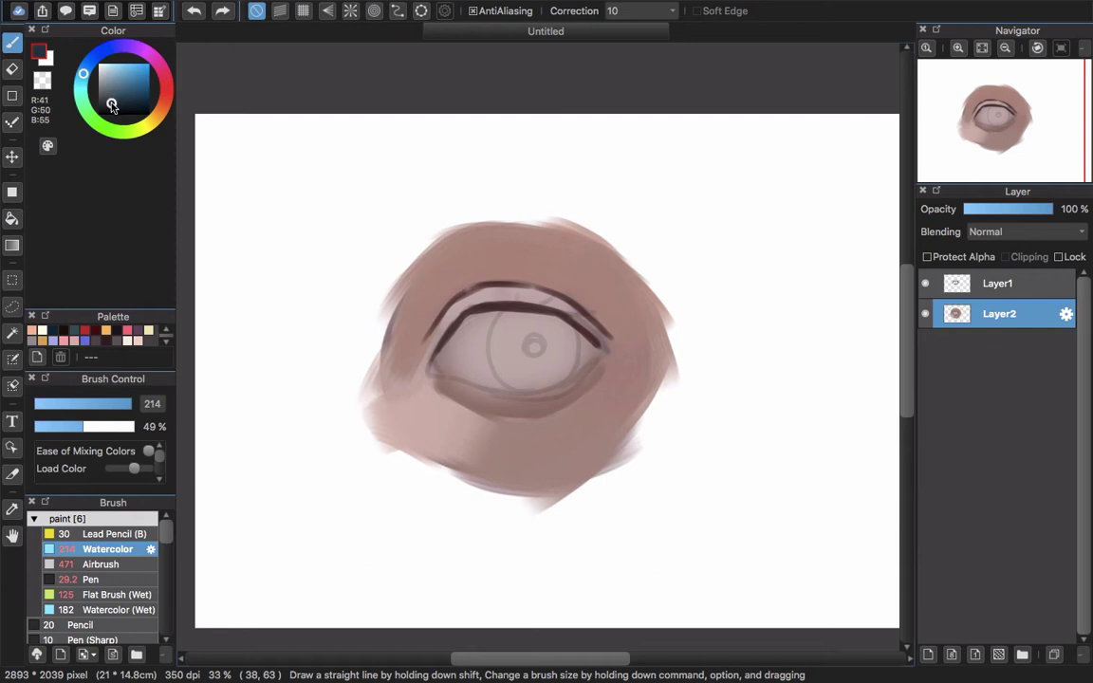
{"action": "left_click", "coordinate": [111, 103]}
{"action": "mouse_move", "coordinate": [510, 320]}
{"action": "left_mouse_down"}
{"action": "mouse_move", "coordinate": [506, 362]}
{"action": "mouse_move", "coordinate": [553, 358]}
{"action": "mouse_move", "coordinate": [520, 328]}
{"action": "mouse_move", "coordinate": [545, 377]}
{"action": "mouse_move", "coordinate": [534, 328]}
{"action": "mouse_move", "coordinate": [544, 378]}
{"action": "mouse_move", "coordinate": [548, 329]}
{"action": "mouse_move", "coordinate": [562, 354]}
{"action": "mouse_move", "coordinate": [542, 370]}
{"action": "mouse_move", "coordinate": [549, 345]}
{"action": "mouse_move", "coordinate": [525, 325]}
{"action": "mouse_move", "coordinate": [503, 359]}
{"action": "mouse_move", "coordinate": [535, 369]}
{"action": "mouse_move", "coordinate": [549, 330]}
{"action": "left_mouse_up"}
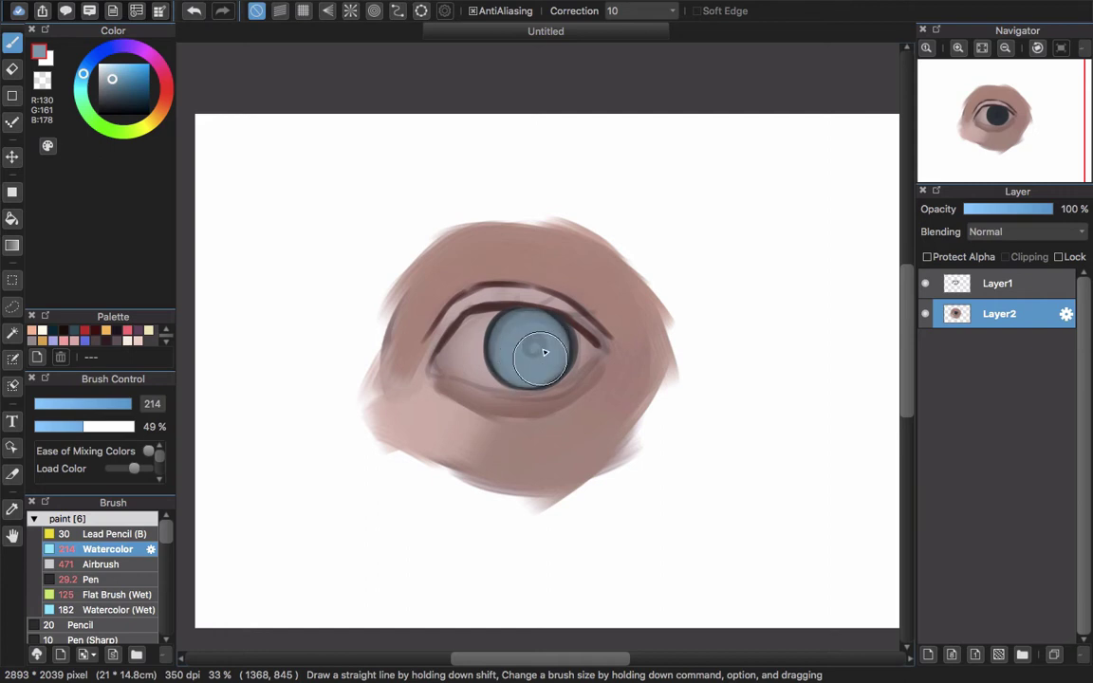
Paint a round pupil in the iris using sampled dark slate (RGB 50, 55, 60) and the Watercolor brush at size 108
{"action": "left_click_drag", "start_coordinate": [474, 359], "coordinate": [494, 360]}
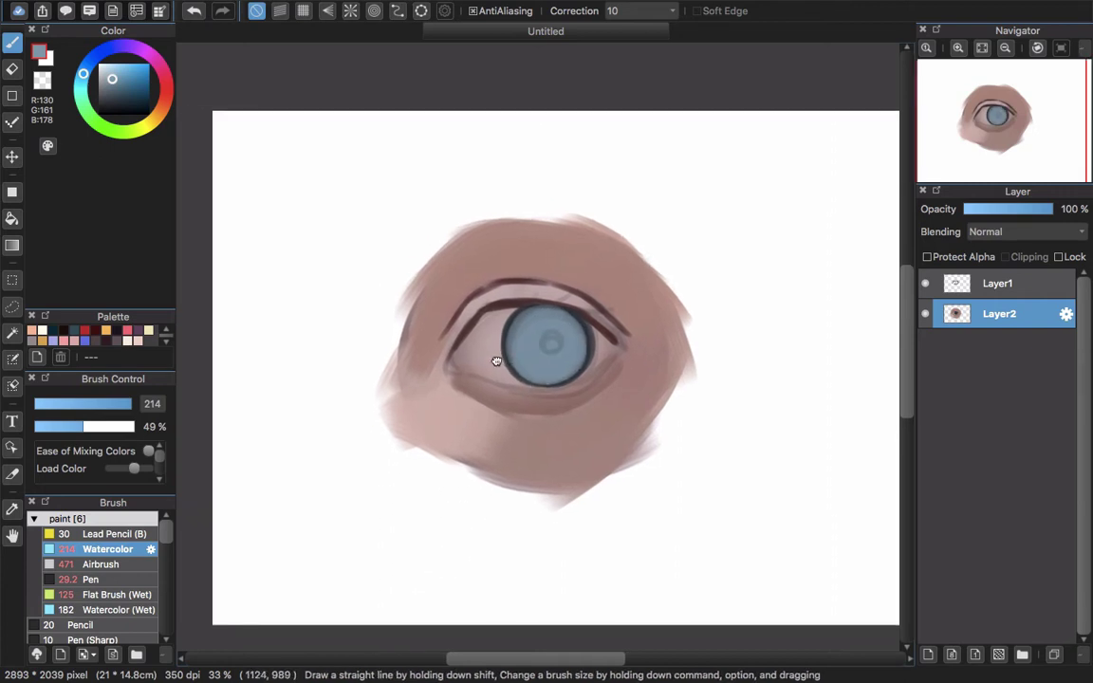
{"action": "scroll", "coordinate": [554, 354], "scroll_direction": "up", "scroll_amount": 2}
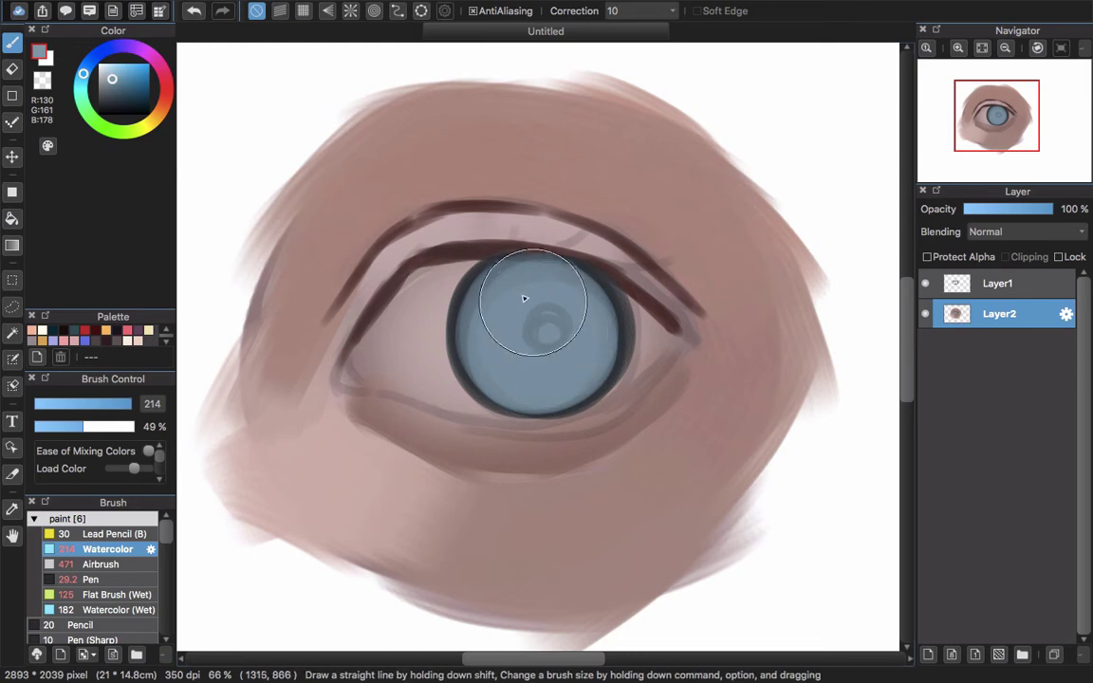
{"action": "left_click", "coordinate": [488, 308], "text": "alt"}
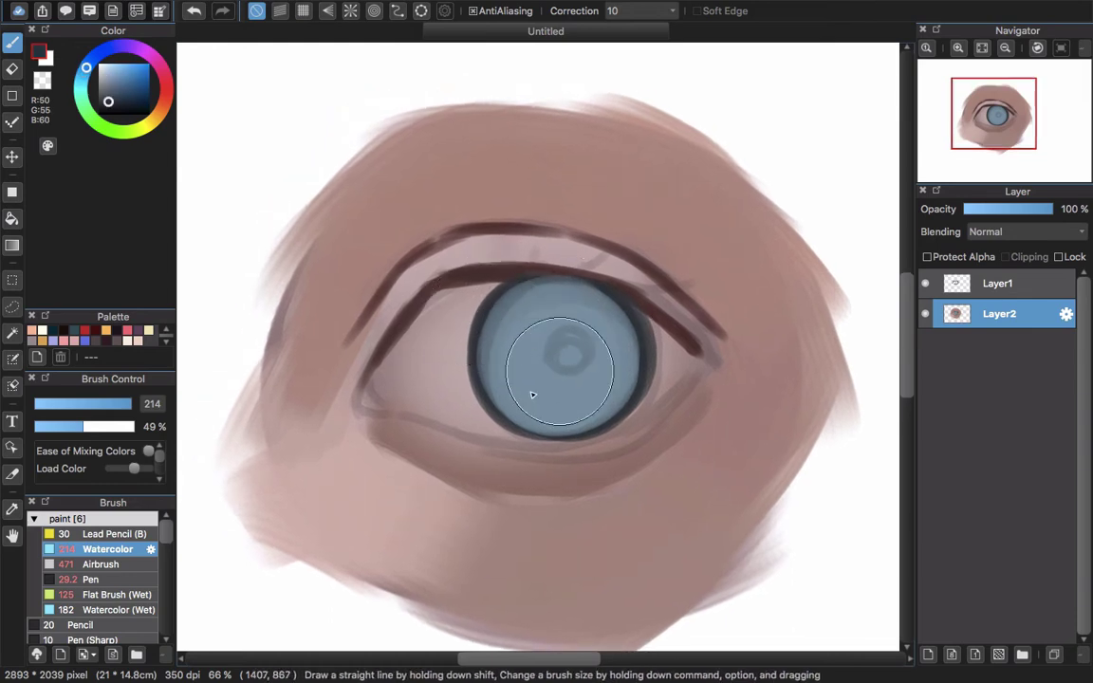
{"action": "key", "text": "bracketleft"}
{"action": "key", "text": "bracketleft"}
{"action": "key", "text": "bracketleft"}
{"action": "key", "text": "bracketleft"}
{"action": "key", "text": "bracketleft"}
{"action": "key", "text": "bracketleft"}
{"action": "key", "text": "bracketleft"}
{"action": "key", "text": "bracketleft"}
{"action": "key", "text": "bracketleft"}
{"action": "key", "text": "bracketleft"}
{"action": "key", "text": "bracketleft"}
{"action": "mouse_move", "coordinate": [558, 346]}
{"action": "left_mouse_down"}
{"action": "mouse_move", "coordinate": [568, 341]}
{"action": "mouse_move", "coordinate": [557, 349]}
{"action": "left_mouse_up"}
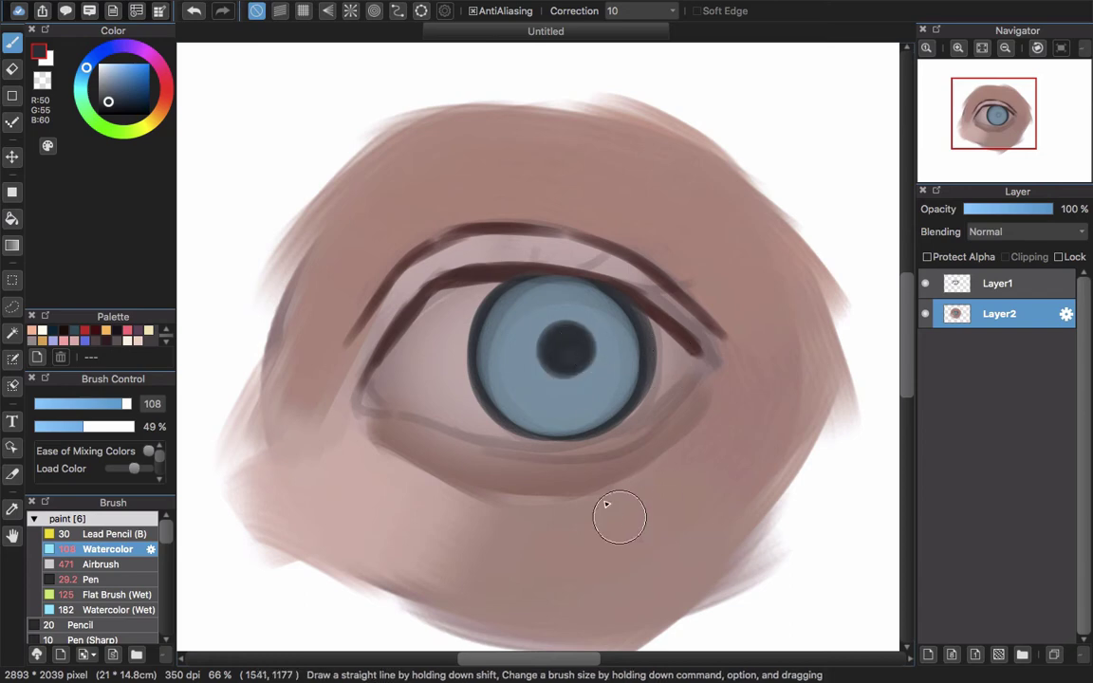
Brush a sampled light skin tone (RGB 215, 181, 173) over the skin beside the left corner of the eye
{"action": "scroll", "coordinate": [552, 323], "scroll_direction": "down", "scroll_amount": 1}
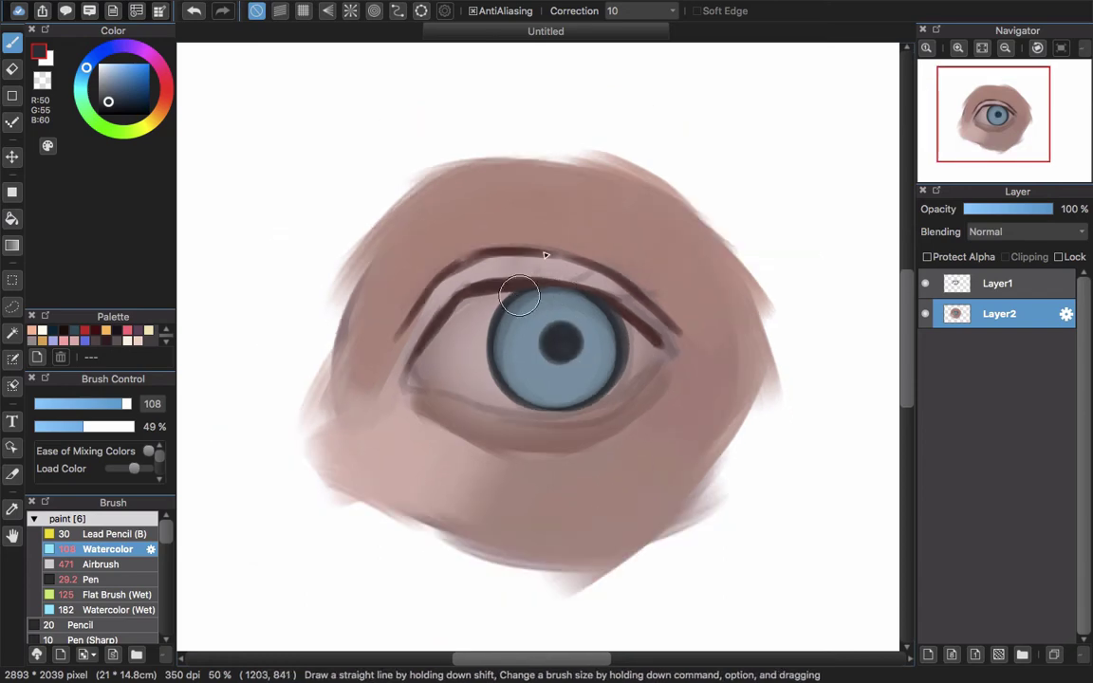
{"action": "left_click_drag", "start_coordinate": [451, 324], "coordinate": [464, 311]}
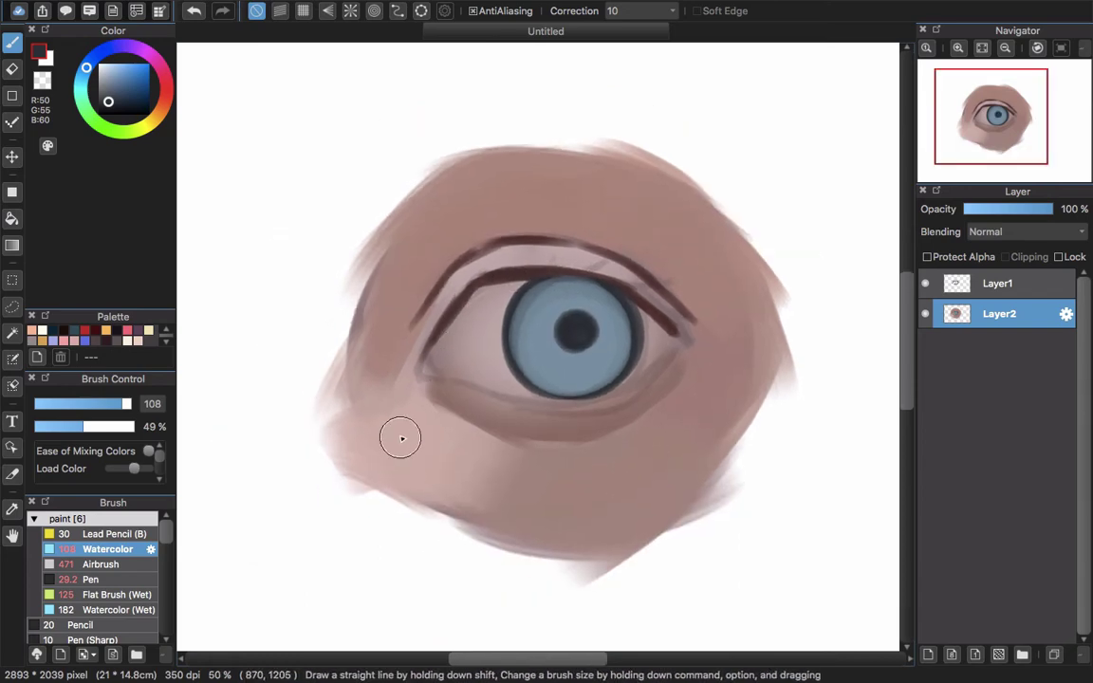
{"action": "left_click", "coordinate": [398, 436], "text": "alt"}
{"action": "left_click_drag", "start_coordinate": [364, 405], "coordinate": [391, 349]}
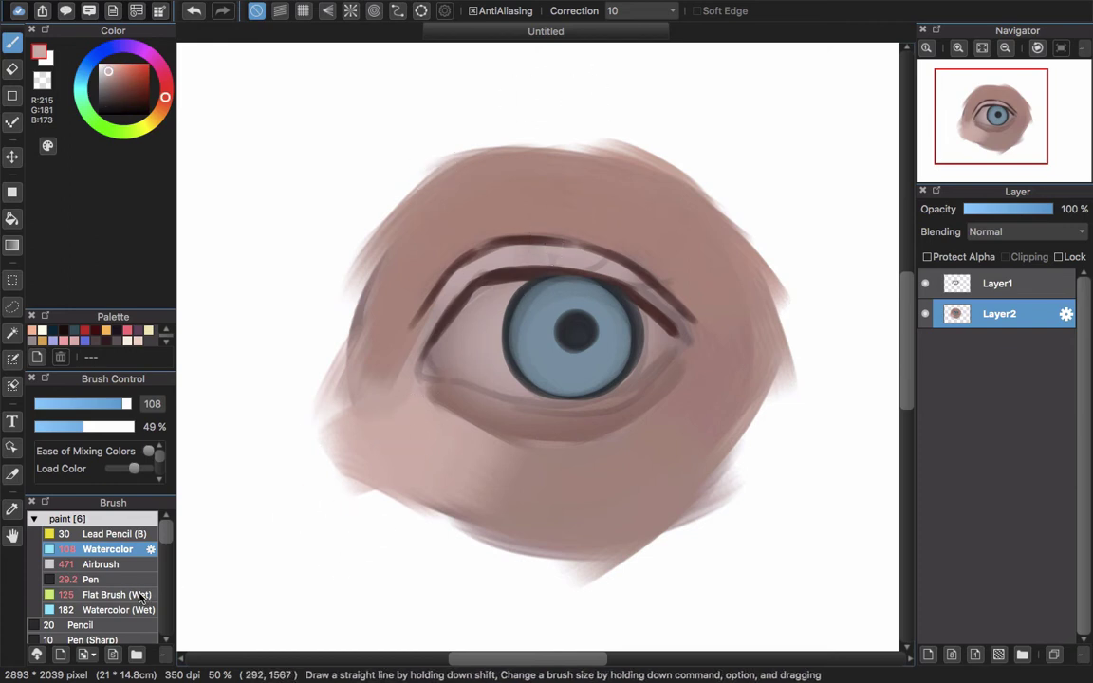
Lighten the brow area above the eye with Flat Brush (Wet) and blend its edge with Watercolor (Wet)
{"action": "left_click", "coordinate": [116, 594]}
{"action": "mouse_move", "coordinate": [419, 179]}
{"action": "left_mouse_down"}
{"action": "mouse_move", "coordinate": [480, 159]}
{"action": "mouse_move", "coordinate": [459, 187]}
{"action": "left_mouse_up"}
{"action": "mouse_move", "coordinate": [385, 262]}
{"action": "left_mouse_down"}
{"action": "mouse_move", "coordinate": [457, 196]}
{"action": "mouse_move", "coordinate": [599, 154]}
{"action": "left_mouse_up"}
{"action": "left_click_drag", "start_coordinate": [456, 174], "coordinate": [600, 175]}
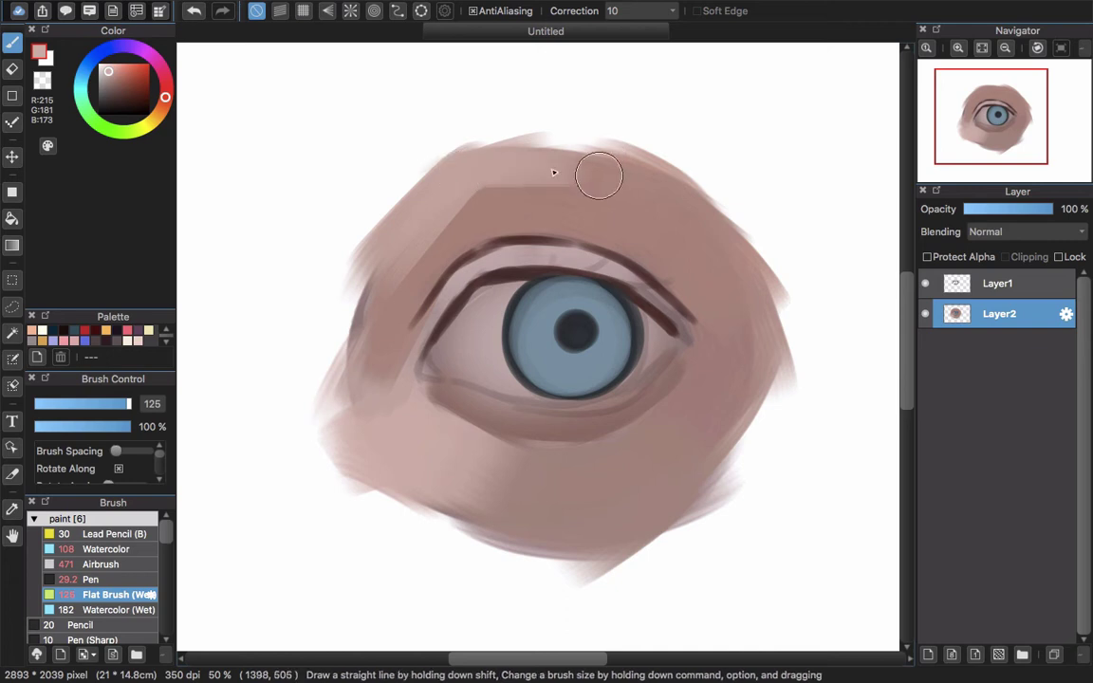
{"action": "left_click_drag", "start_coordinate": [521, 160], "coordinate": [590, 169]}
{"action": "left_click", "coordinate": [118, 609]}
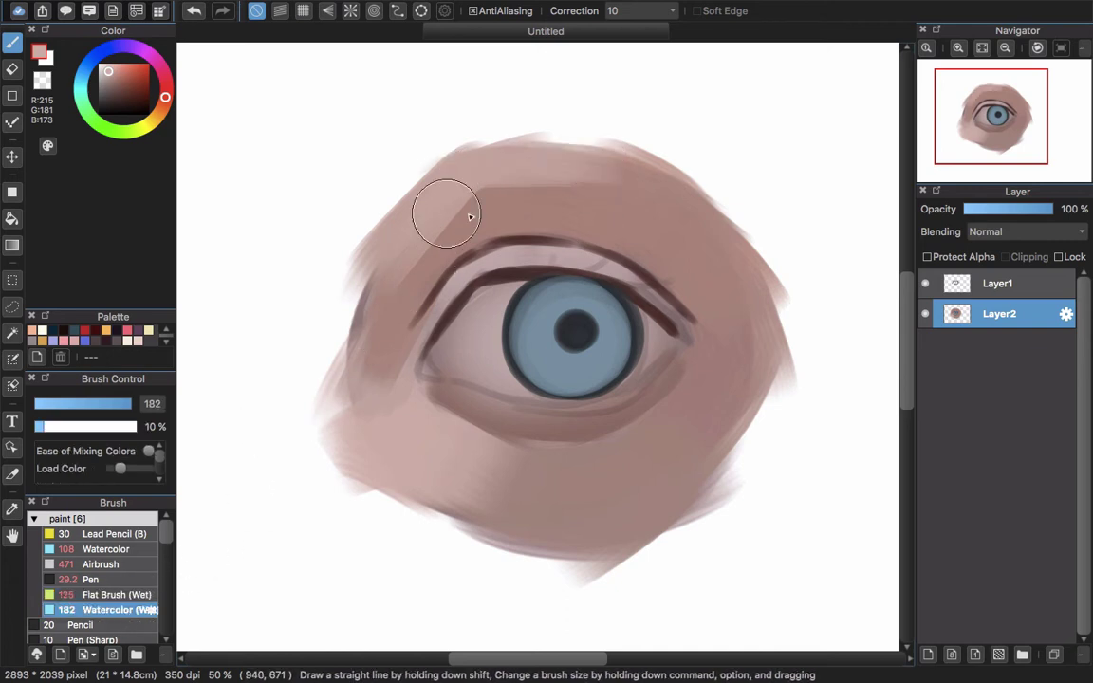
{"action": "left_click_drag", "start_coordinate": [428, 245], "coordinate": [398, 275]}
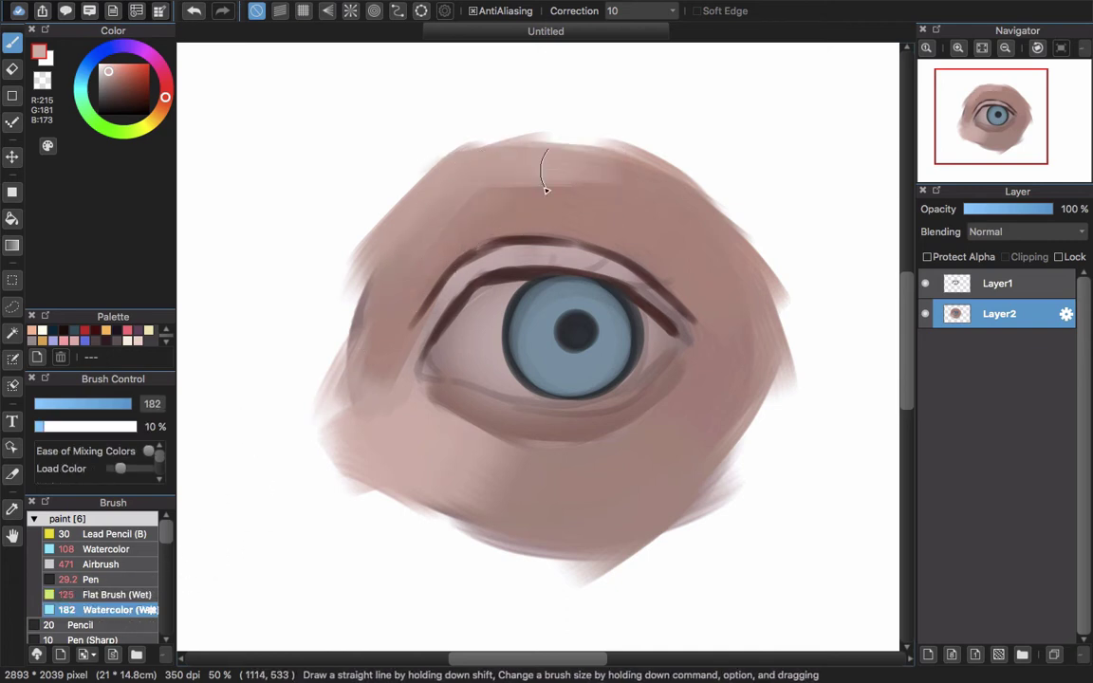
Shade the skin above the eyelid crease in mauve brown (RGB 146, 112, 110) with Flat Brush (Wet), and soften it with Watercolor (Wet)
{"action": "left_click", "coordinate": [486, 241], "text": "alt"}
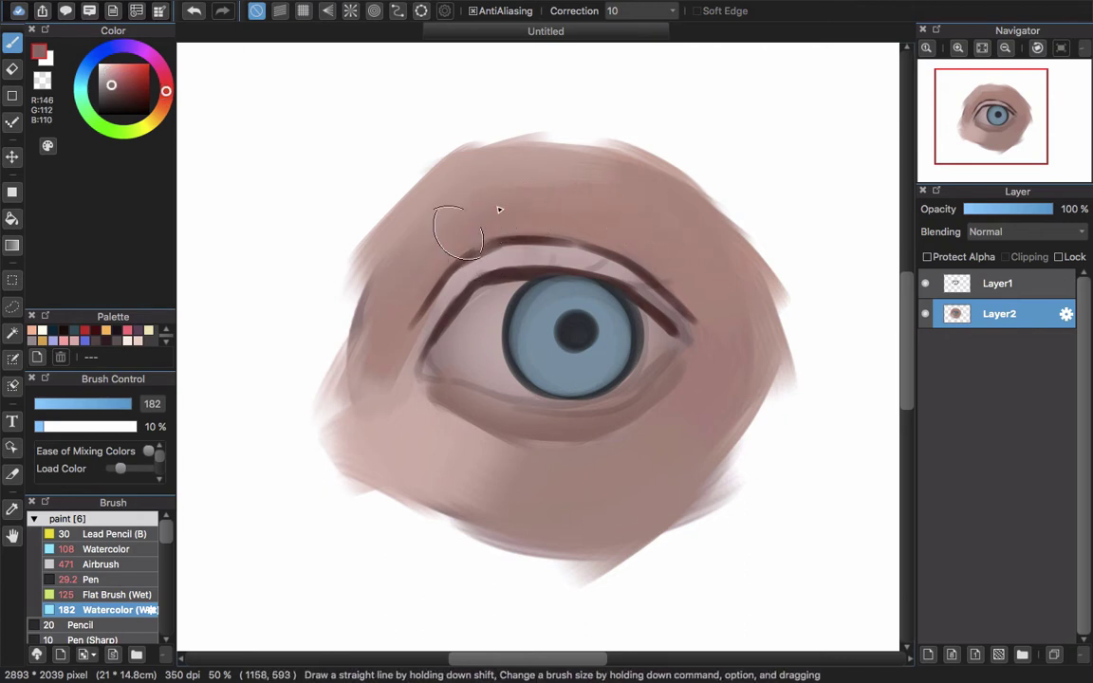
{"action": "left_click", "coordinate": [118, 595]}
{"action": "mouse_move", "coordinate": [471, 244]}
{"action": "left_mouse_down"}
{"action": "mouse_move", "coordinate": [410, 298]}
{"action": "mouse_move", "coordinate": [475, 236]}
{"action": "mouse_move", "coordinate": [439, 264]}
{"action": "mouse_move", "coordinate": [441, 214]}
{"action": "mouse_move", "coordinate": [510, 206]}
{"action": "mouse_move", "coordinate": [501, 199]}
{"action": "mouse_move", "coordinate": [562, 220]}
{"action": "left_mouse_up"}
{"action": "left_click", "coordinate": [119, 609]}
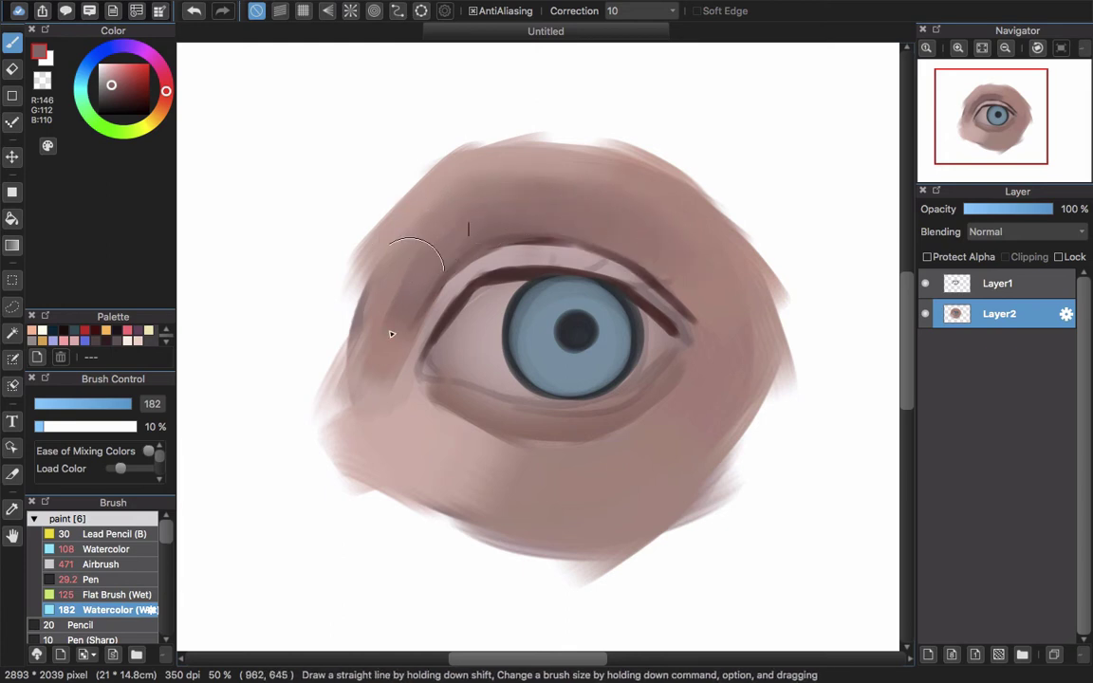
{"action": "left_click_drag", "start_coordinate": [391, 334], "coordinate": [347, 452]}
Paint a darker shadow (RGB 130, 99, 96) along the eyelid crease and out past the right corner with Flat Brush (Wet)
{"action": "left_click", "coordinate": [132, 594]}
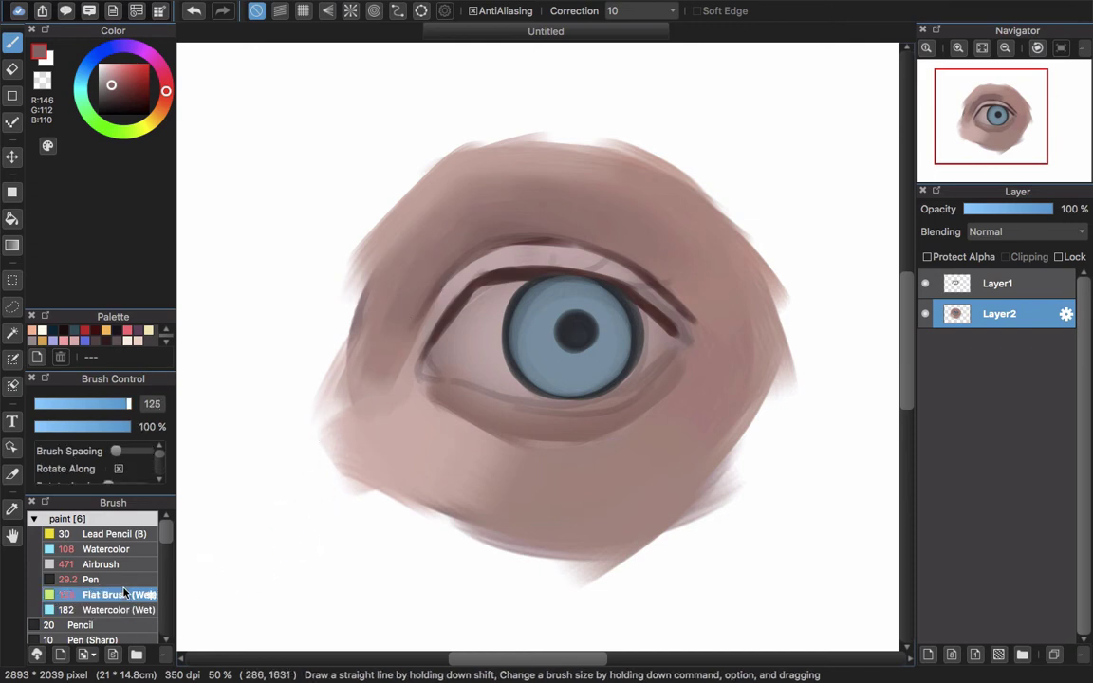
{"action": "left_click_drag", "start_coordinate": [440, 281], "coordinate": [440, 289]}
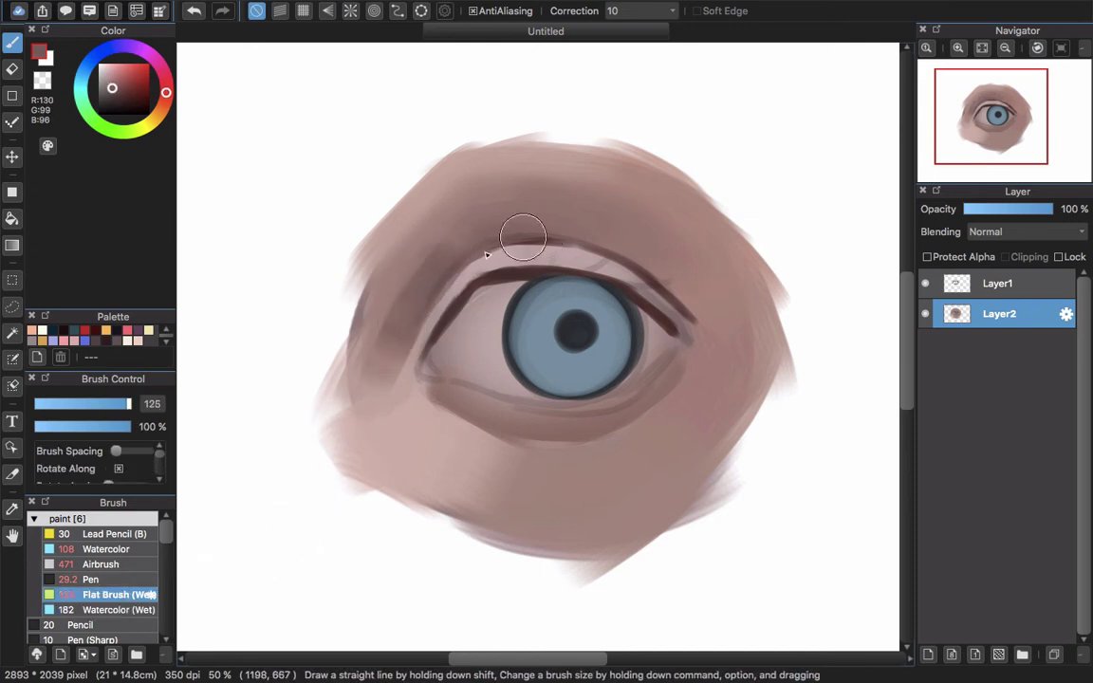
{"action": "mouse_move", "coordinate": [486, 254]}
{"action": "left_mouse_down"}
{"action": "mouse_move", "coordinate": [618, 238]}
{"action": "mouse_move", "coordinate": [684, 280]}
{"action": "mouse_move", "coordinate": [625, 247]}
{"action": "mouse_move", "coordinate": [722, 326]}
{"action": "mouse_move", "coordinate": [709, 324]}
{"action": "mouse_move", "coordinate": [761, 316]}
{"action": "mouse_move", "coordinate": [702, 320]}
{"action": "mouse_move", "coordinate": [754, 316]}
{"action": "mouse_move", "coordinate": [709, 332]}
{"action": "mouse_move", "coordinate": [778, 287]}
{"action": "left_mouse_up"}
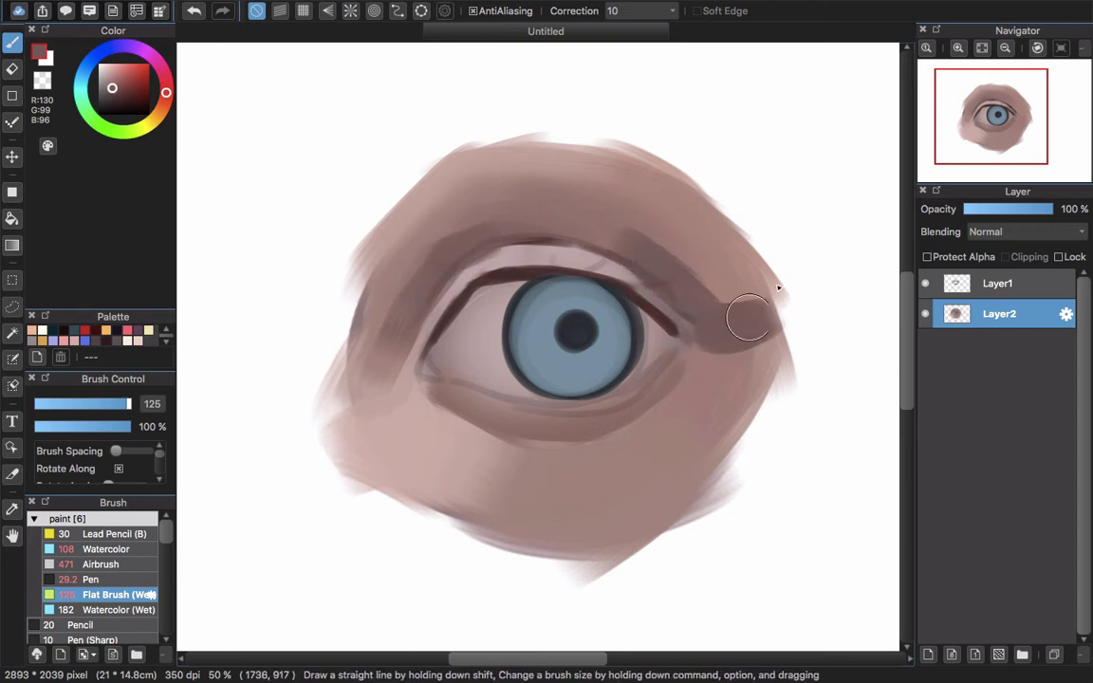
Merge the right-hand eyelid shadow into the brow using sampled skin tones (RGB 181, 140, 129 and 152, 117, 110) and Watercolor (Wet)
{"action": "right_click", "coordinate": [715, 290]}
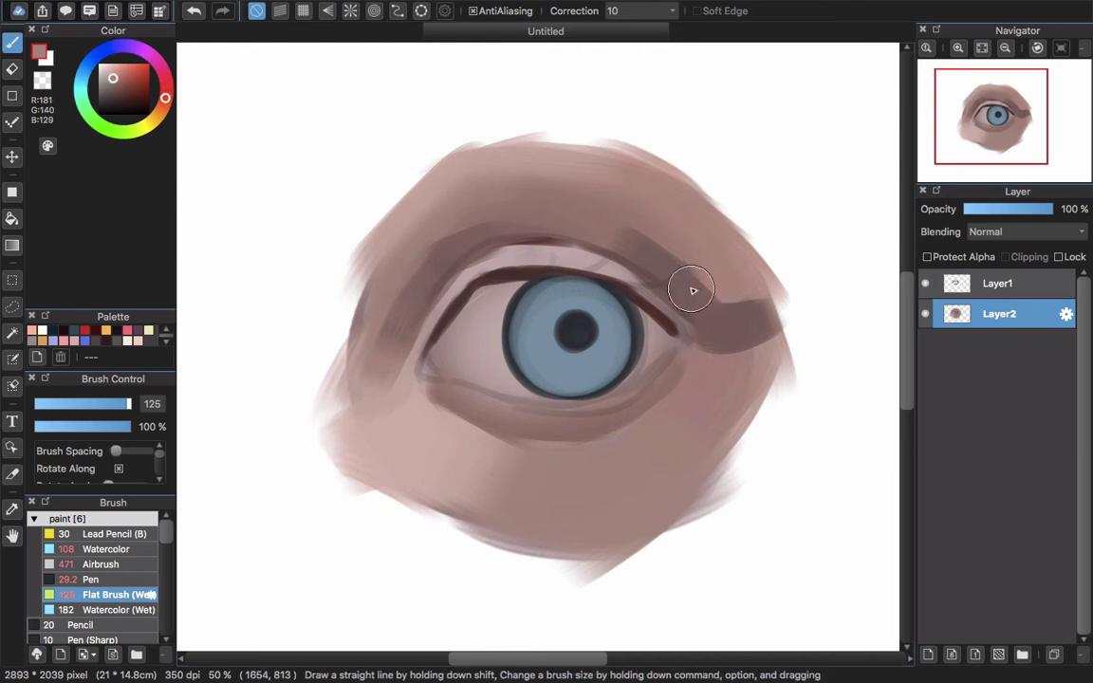
{"action": "mouse_move", "coordinate": [696, 284]}
{"action": "left_mouse_down"}
{"action": "mouse_move", "coordinate": [737, 305]}
{"action": "mouse_move", "coordinate": [702, 288]}
{"action": "mouse_move", "coordinate": [744, 297]}
{"action": "mouse_move", "coordinate": [723, 328]}
{"action": "mouse_move", "coordinate": [730, 317]}
{"action": "mouse_move", "coordinate": [703, 295]}
{"action": "mouse_move", "coordinate": [763, 312]}
{"action": "left_mouse_up"}
{"action": "right_click", "coordinate": [704, 295]}
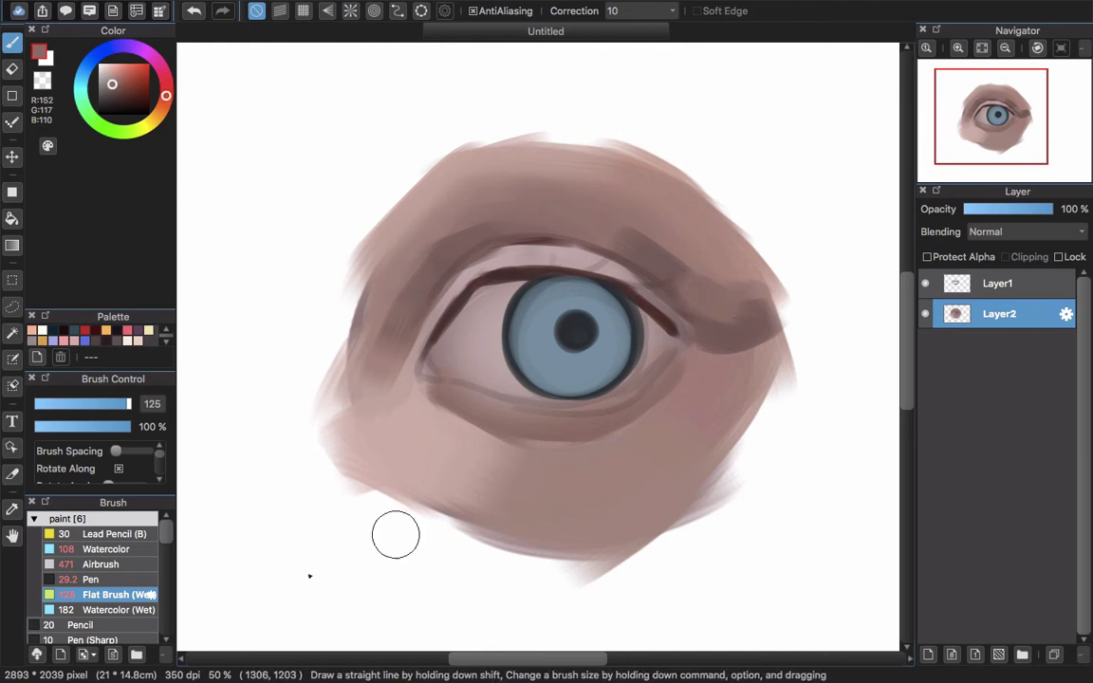
{"action": "left_click", "coordinate": [101, 609]}
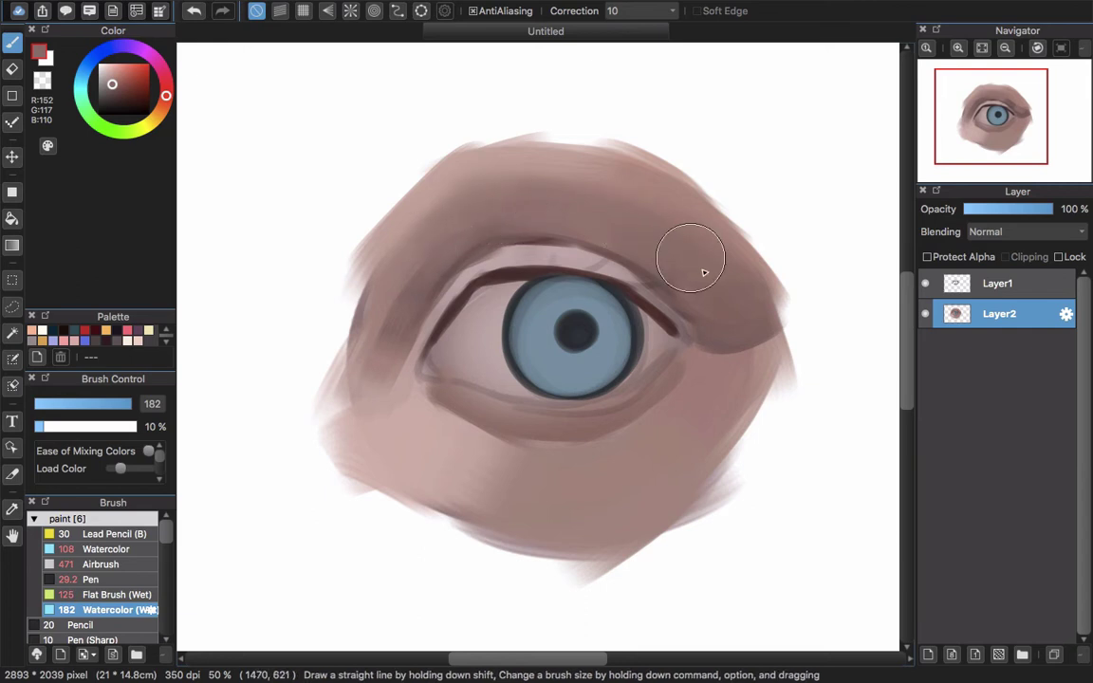
Add a lighter patch (RGB 206, 171, 162) above the eyelid crease with Flat Brush (Wet), and blend it with Watercolor (Wet)
{"action": "left_click", "coordinate": [403, 193], "text": "alt"}
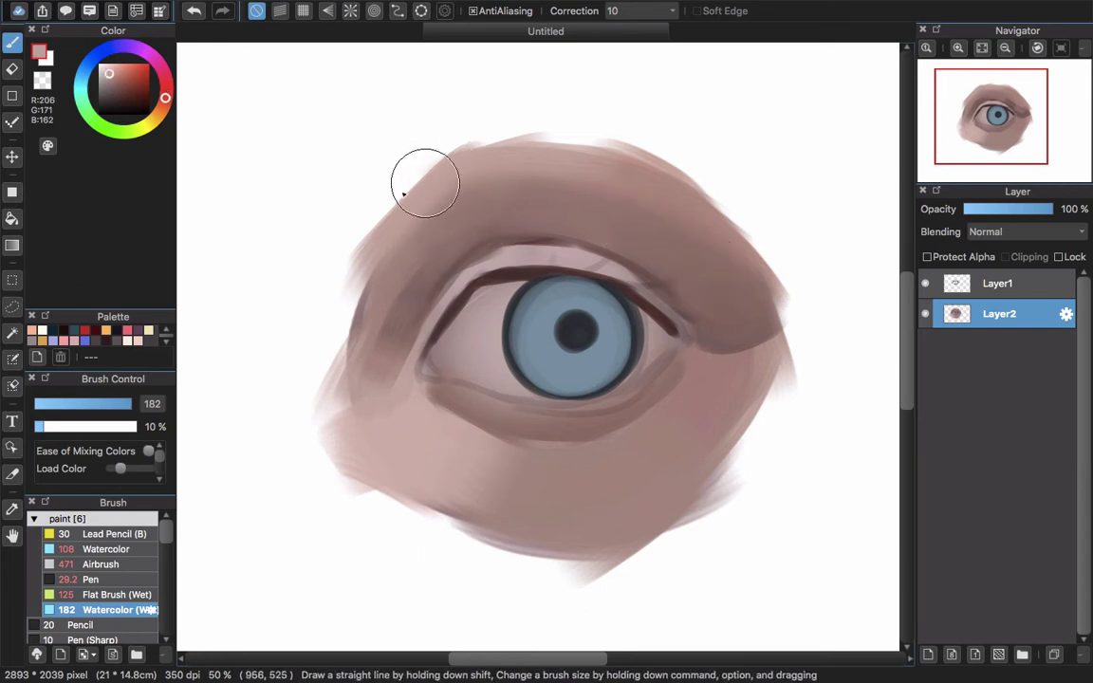
{"action": "left_click", "coordinate": [109, 594]}
{"action": "left_click_drag", "start_coordinate": [448, 190], "coordinate": [558, 213]}
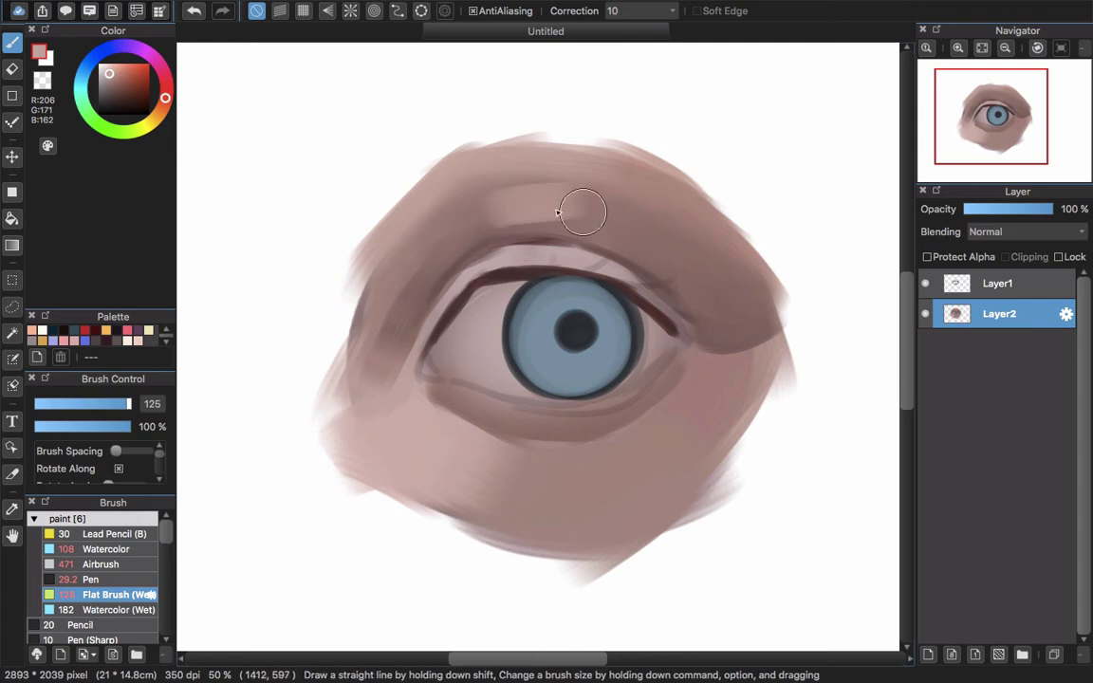
{"action": "left_click", "coordinate": [114, 609]}
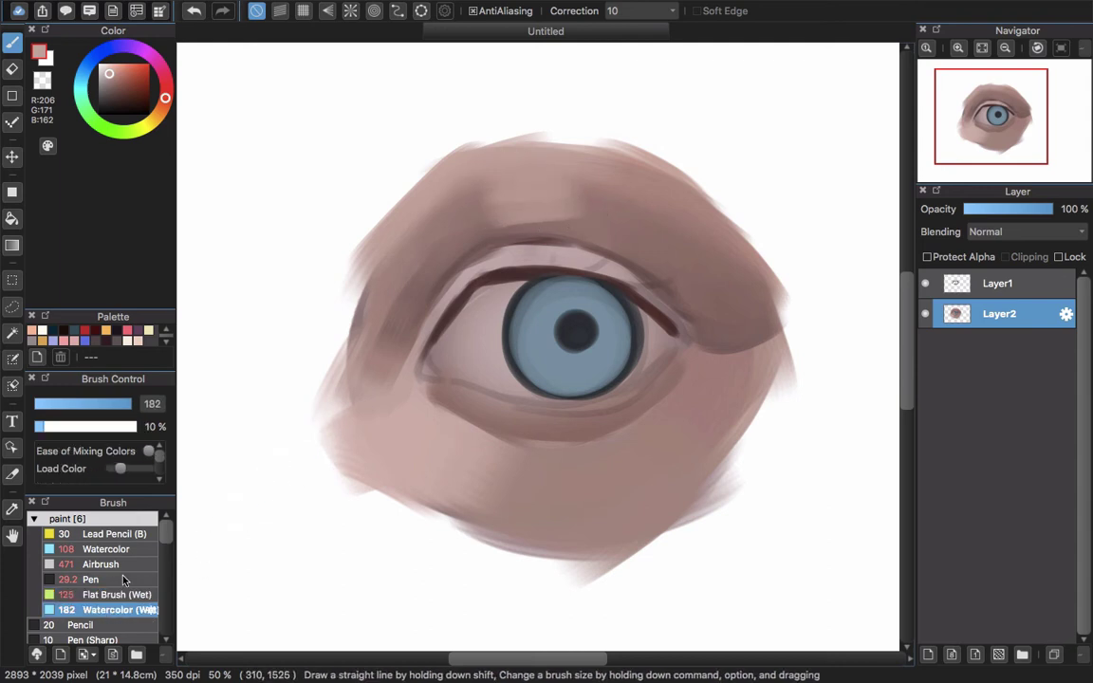
{"action": "mouse_move", "coordinate": [458, 210]}
{"action": "left_mouse_down"}
{"action": "mouse_move", "coordinate": [601, 205]}
{"action": "mouse_move", "coordinate": [478, 216]}
{"action": "mouse_move", "coordinate": [599, 209]}
{"action": "mouse_move", "coordinate": [499, 188]}
{"action": "mouse_move", "coordinate": [597, 166]}
{"action": "mouse_move", "coordinate": [474, 188]}
{"action": "left_mouse_up"}
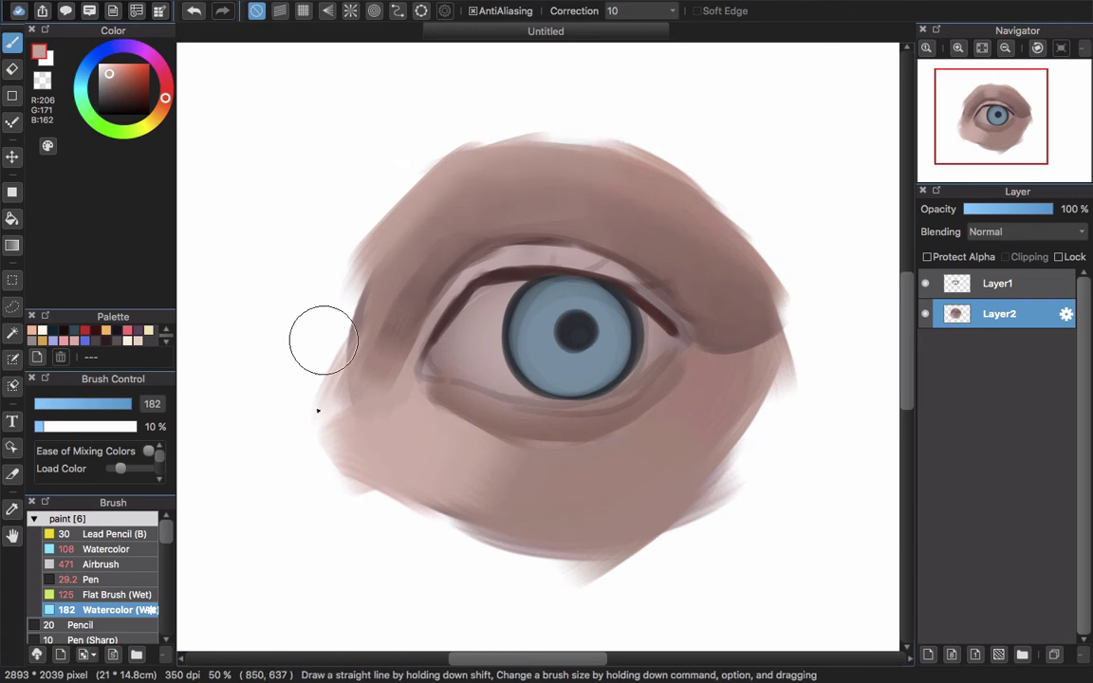
Lighten the brow area above the eyelid with pale skin tone (RGB 215, 180, 173) using Flat Brush (Wet), and blend it with Watercolor (Wet)
{"action": "right_click", "coordinate": [403, 458]}
{"action": "left_click", "coordinate": [129, 594]}
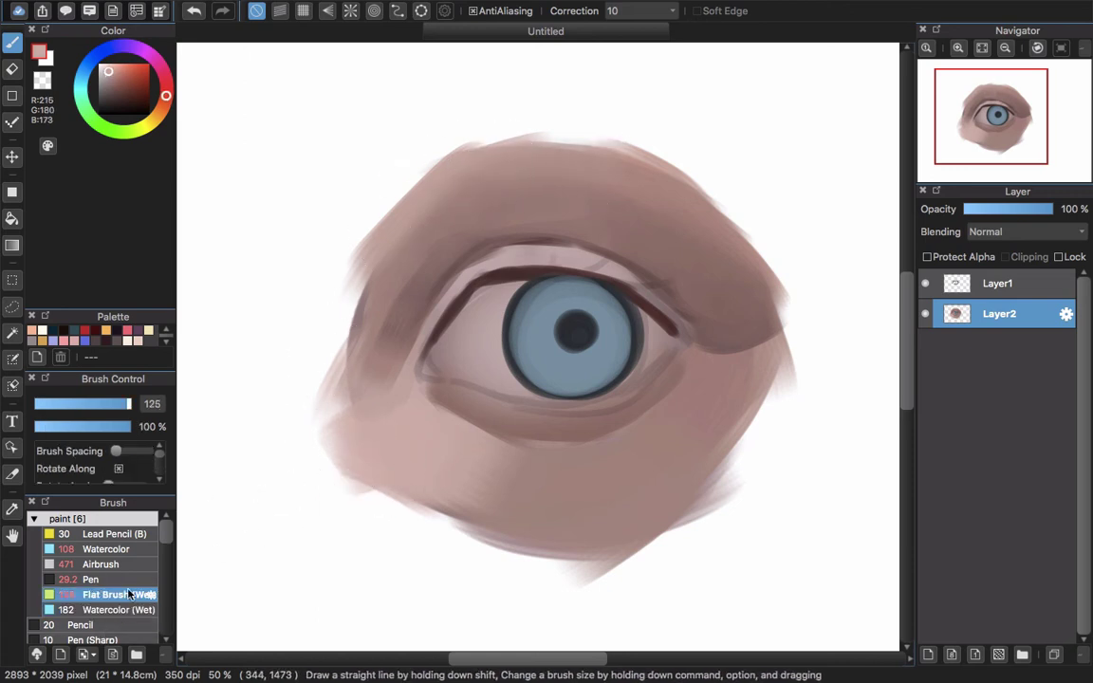
{"action": "mouse_move", "coordinate": [567, 161]}
{"action": "left_mouse_down"}
{"action": "mouse_move", "coordinate": [394, 220]}
{"action": "mouse_move", "coordinate": [547, 174]}
{"action": "mouse_move", "coordinate": [601, 179]}
{"action": "mouse_move", "coordinate": [461, 188]}
{"action": "mouse_move", "coordinate": [624, 178]}
{"action": "mouse_move", "coordinate": [574, 215]}
{"action": "mouse_move", "coordinate": [642, 220]}
{"action": "mouse_move", "coordinate": [574, 190]}
{"action": "left_mouse_up"}
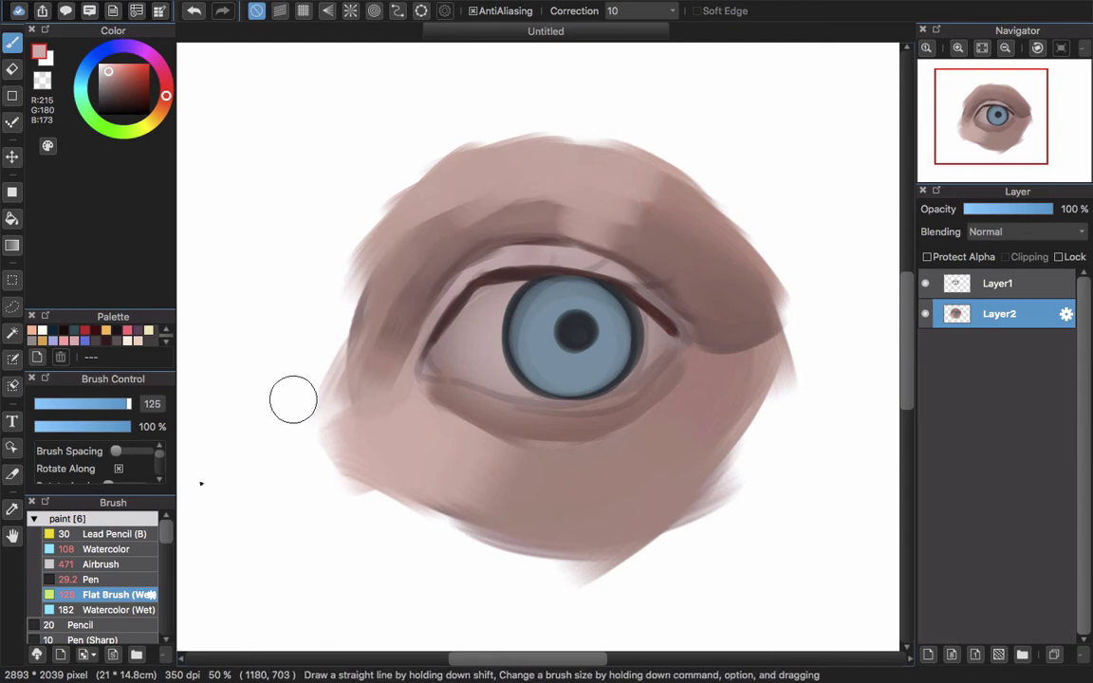
{"action": "left_click", "coordinate": [128, 611]}
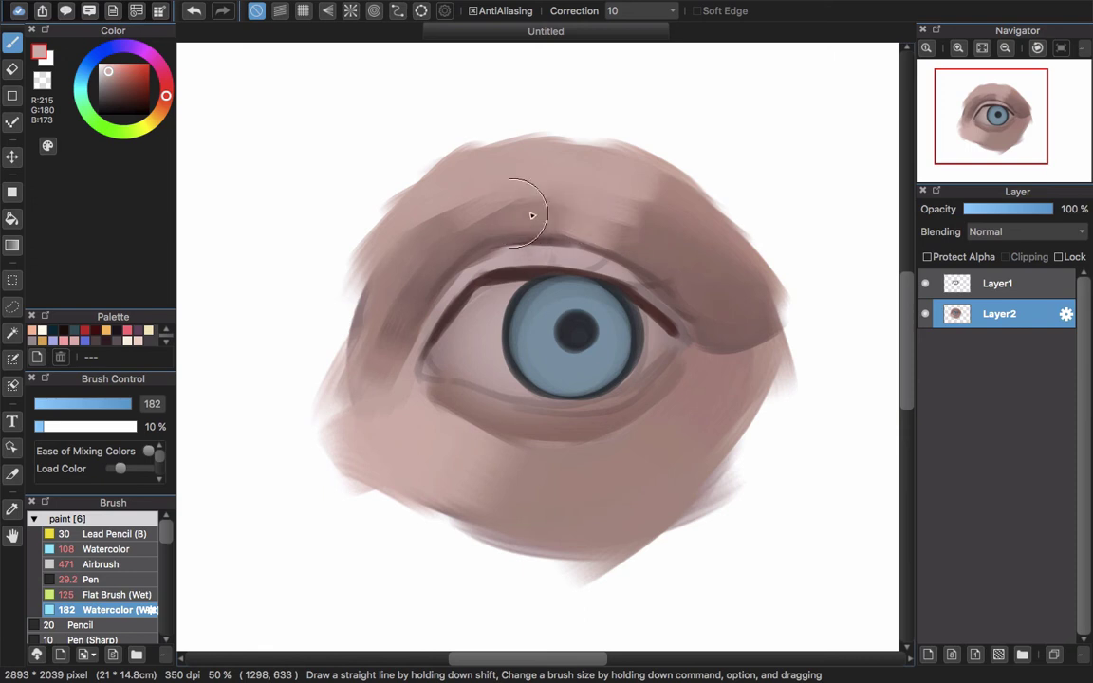
{"action": "left_click_drag", "start_coordinate": [697, 204], "coordinate": [581, 159]}
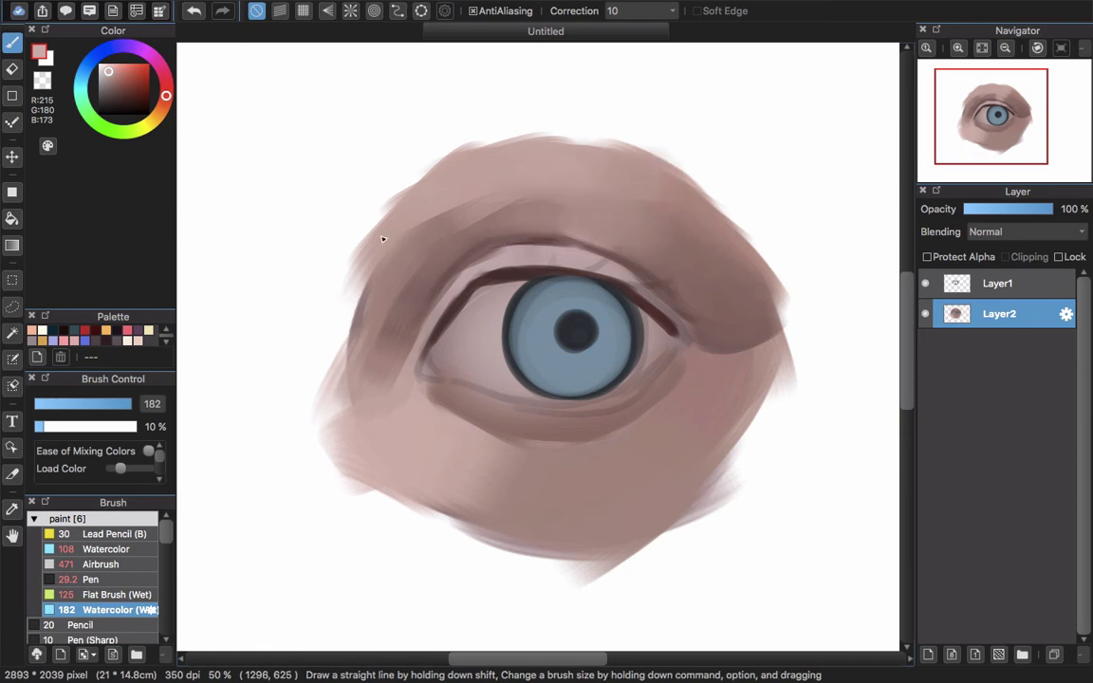
{"action": "mouse_move", "coordinate": [512, 178]}
{"action": "left_mouse_down"}
{"action": "mouse_move", "coordinate": [449, 202]}
{"action": "mouse_move", "coordinate": [475, 173]}
{"action": "mouse_move", "coordinate": [388, 260]}
{"action": "mouse_move", "coordinate": [493, 193]}
{"action": "mouse_move", "coordinate": [417, 290]}
{"action": "left_mouse_up"}
Paint a lighter skin tone (RGB 204, 173, 166) over the shadow beside the eye's left corner with Flat Brush (Wet) at size 125
{"action": "left_click_drag", "start_coordinate": [409, 464], "coordinate": [418, 456]}
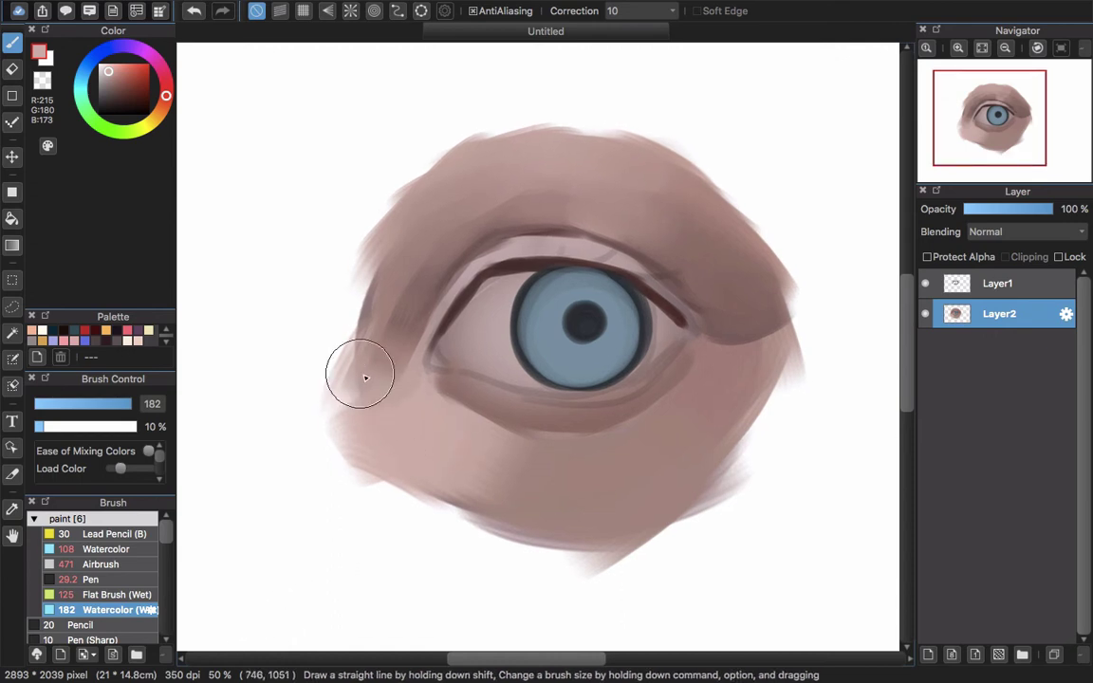
{"action": "left_click", "coordinate": [393, 390], "text": "alt"}
{"action": "left_click", "coordinate": [147, 595]}
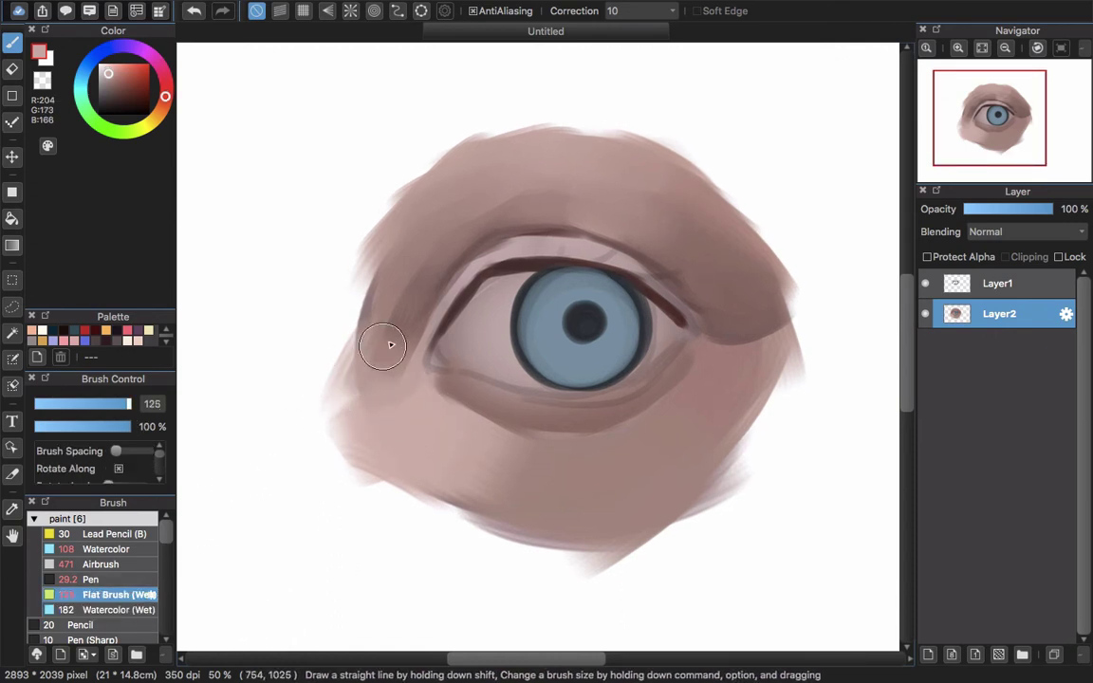
{"action": "mouse_move", "coordinate": [391, 344]}
{"action": "left_mouse_down"}
{"action": "mouse_move", "coordinate": [402, 371]}
{"action": "mouse_move", "coordinate": [376, 410]}
{"action": "mouse_move", "coordinate": [337, 361]}
{"action": "left_mouse_up"}
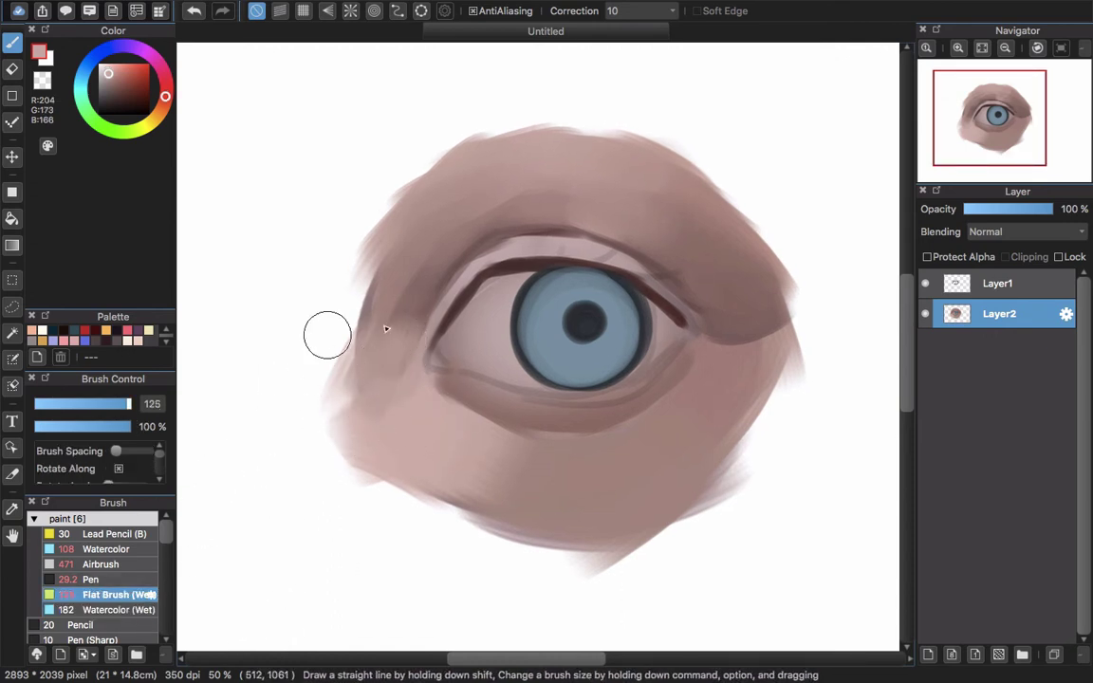
Add a light strip (RGB 213, 180, 172) under the fold beyond the right corner with Flat Brush (Wet), and blend it with Watercolor (Wet)
{"action": "scroll", "coordinate": [408, 408], "scroll_direction": "up", "scroll_amount": 2}
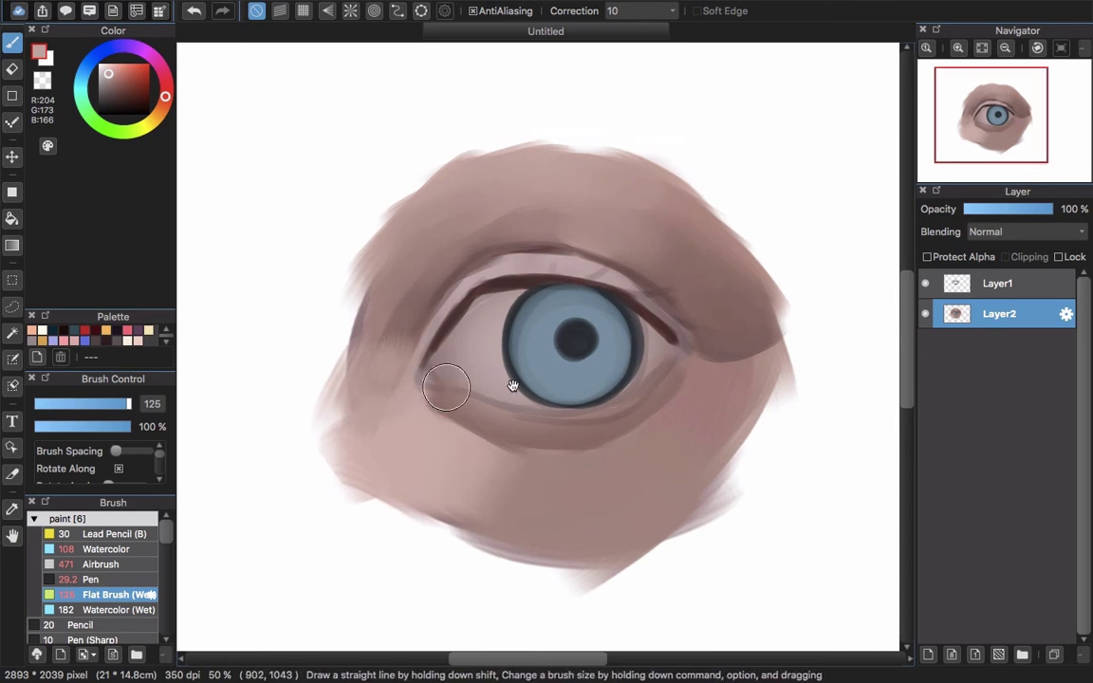
{"action": "left_click_drag", "start_coordinate": [512, 386], "coordinate": [500, 379]}
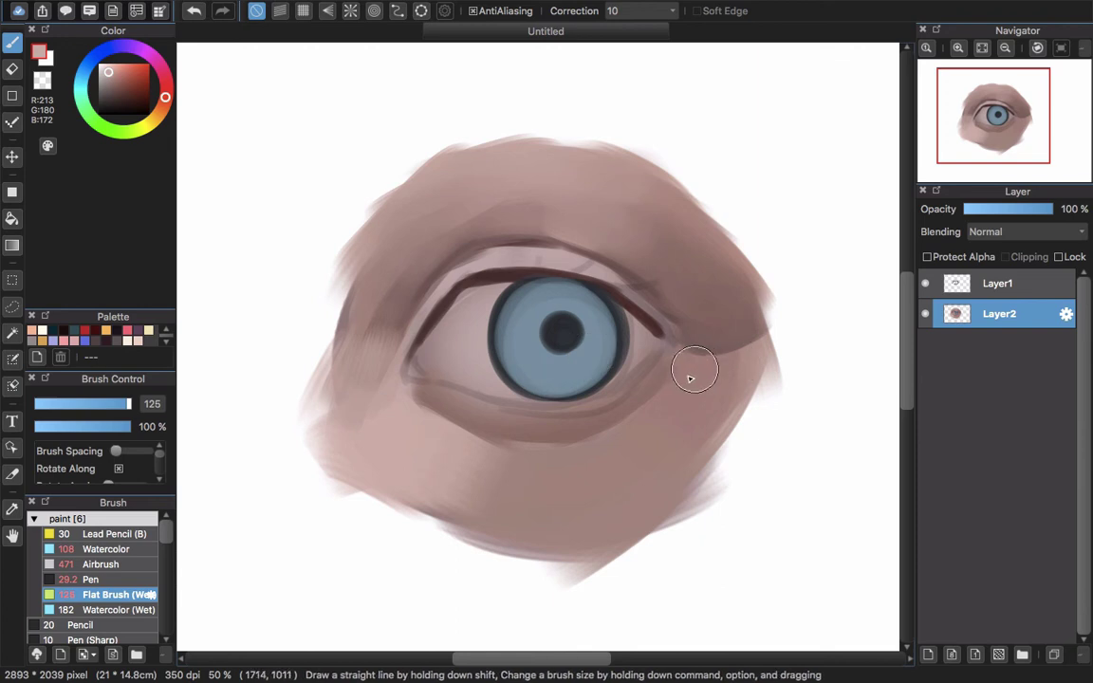
{"action": "left_click_drag", "start_coordinate": [741, 363], "coordinate": [672, 364]}
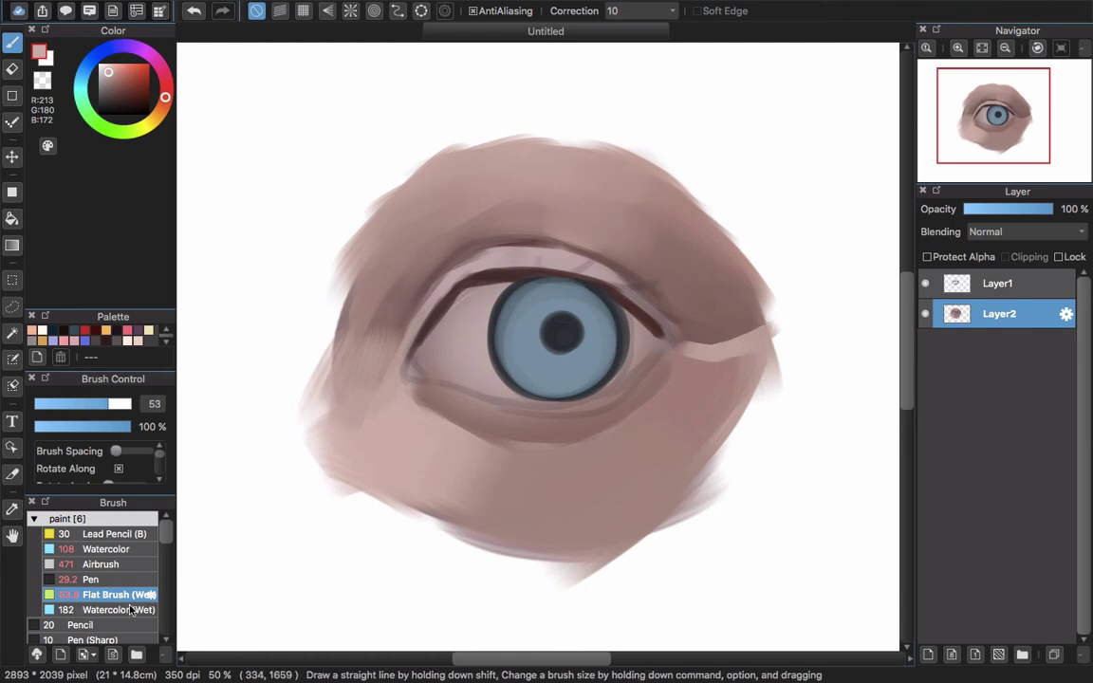
{"action": "left_click", "coordinate": [131, 610]}
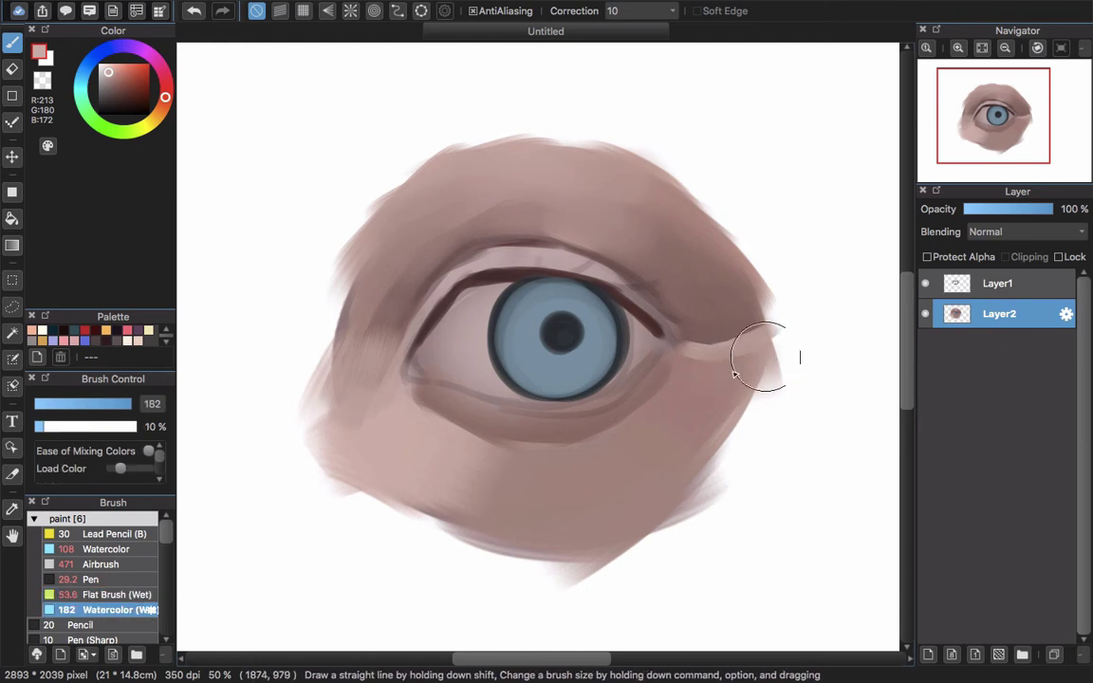
{"action": "left_click_drag", "start_coordinate": [695, 373], "coordinate": [747, 369]}
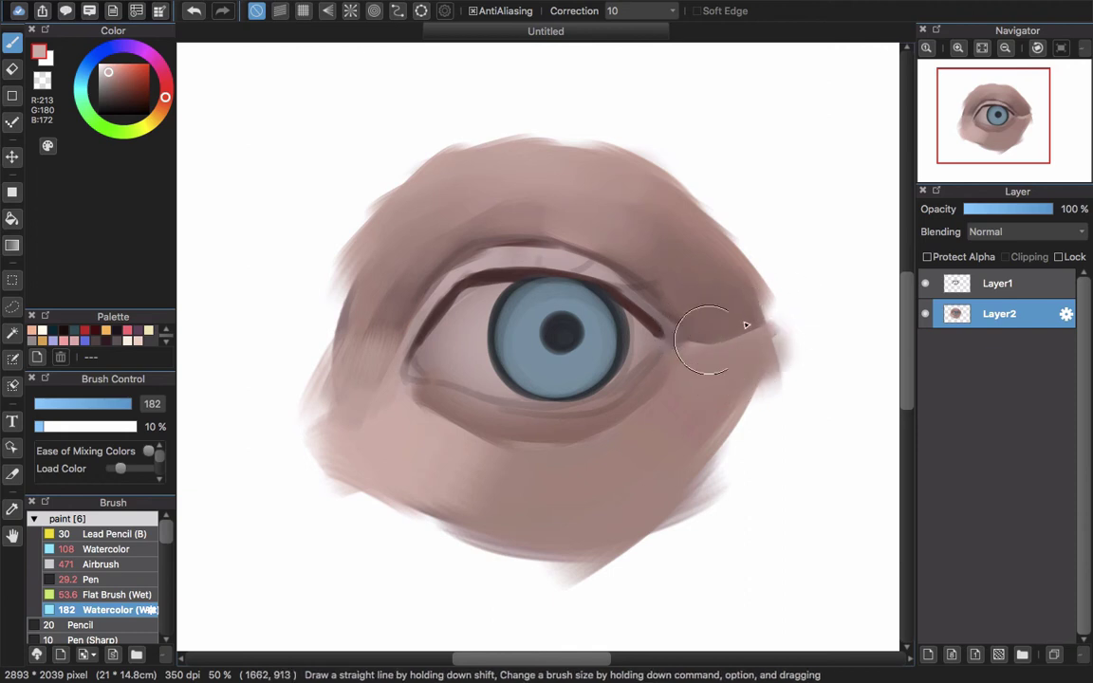
Shade the eye white beneath the upper lid and at both corners in grey brown (RGB 124, 106, 105) with Flat Brush (Wet) at size 53
{"action": "left_click_drag", "start_coordinate": [587, 428], "coordinate": [647, 414]}
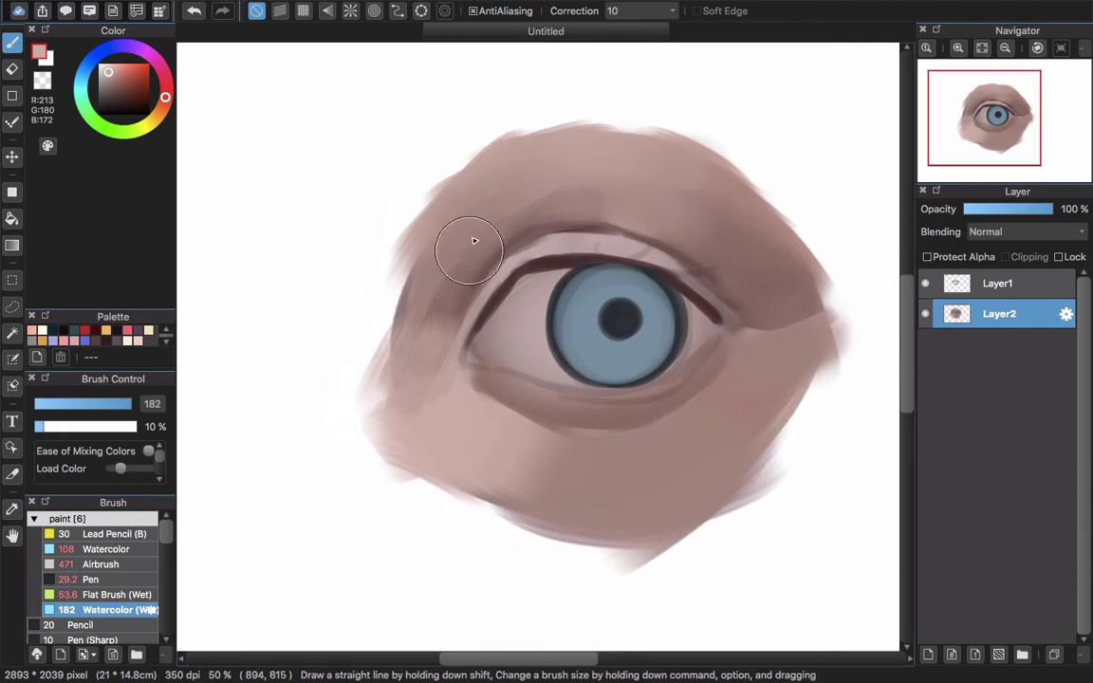
{"action": "scroll", "coordinate": [557, 383], "scroll_direction": "down", "scroll_amount": 1}
{"action": "scroll", "coordinate": [556, 384], "scroll_direction": "right", "scroll_amount": 2}
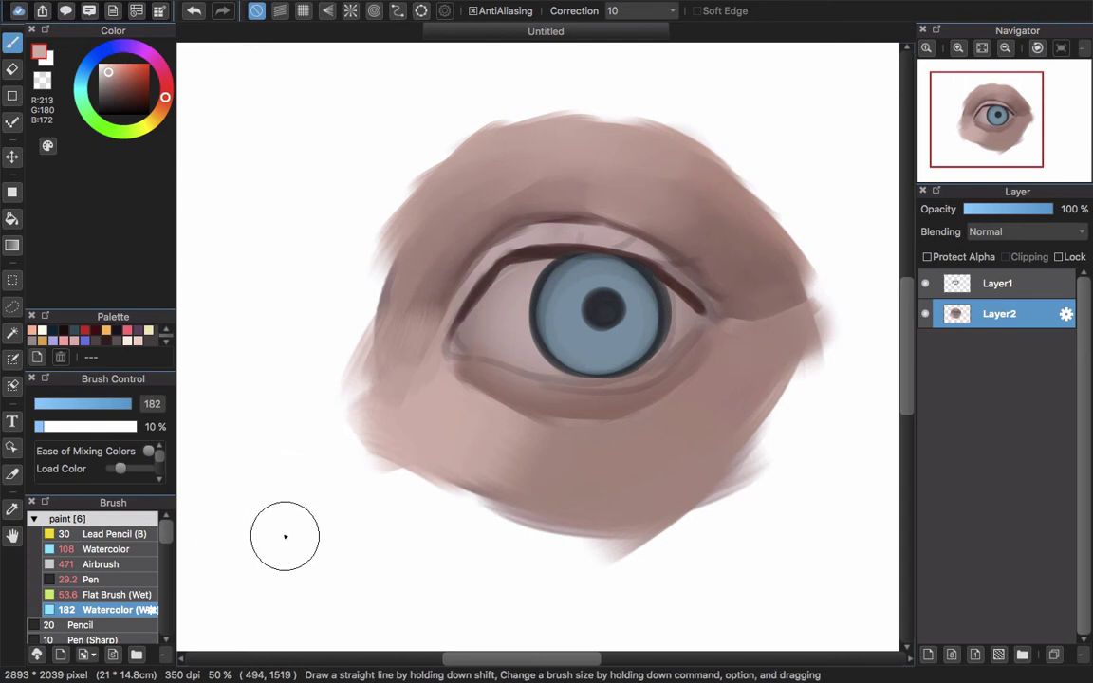
{"action": "left_click", "coordinate": [108, 600]}
{"action": "left_click_drag", "start_coordinate": [121, 583], "coordinate": [123, 603]}
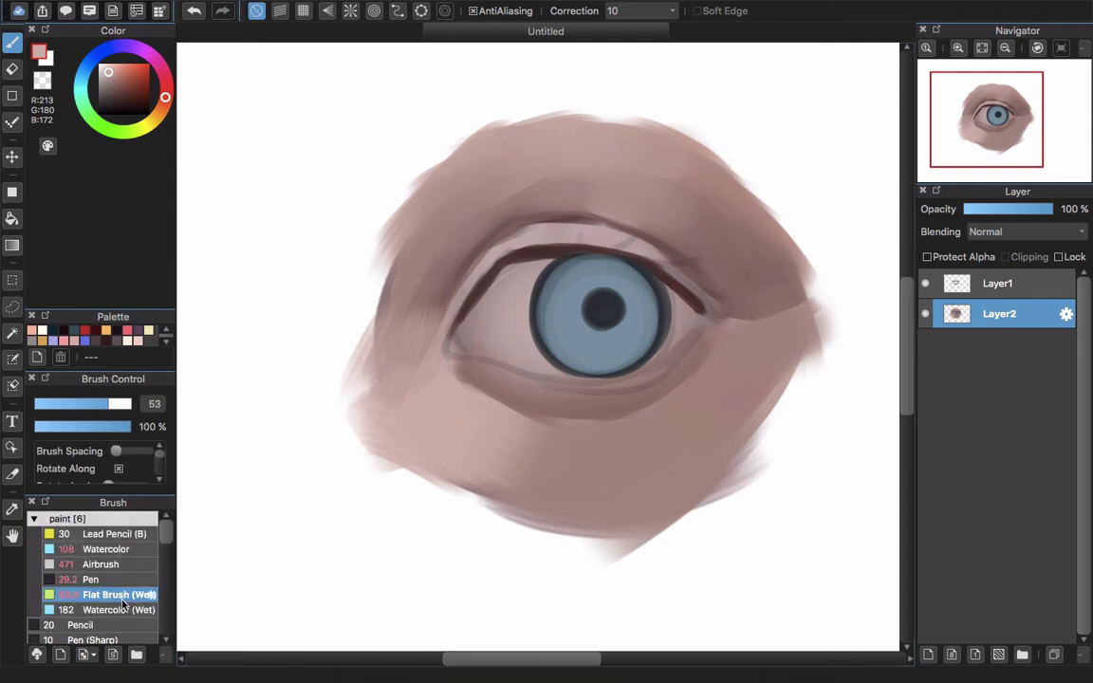
{"action": "left_click", "coordinate": [502, 293], "text": "alt"}
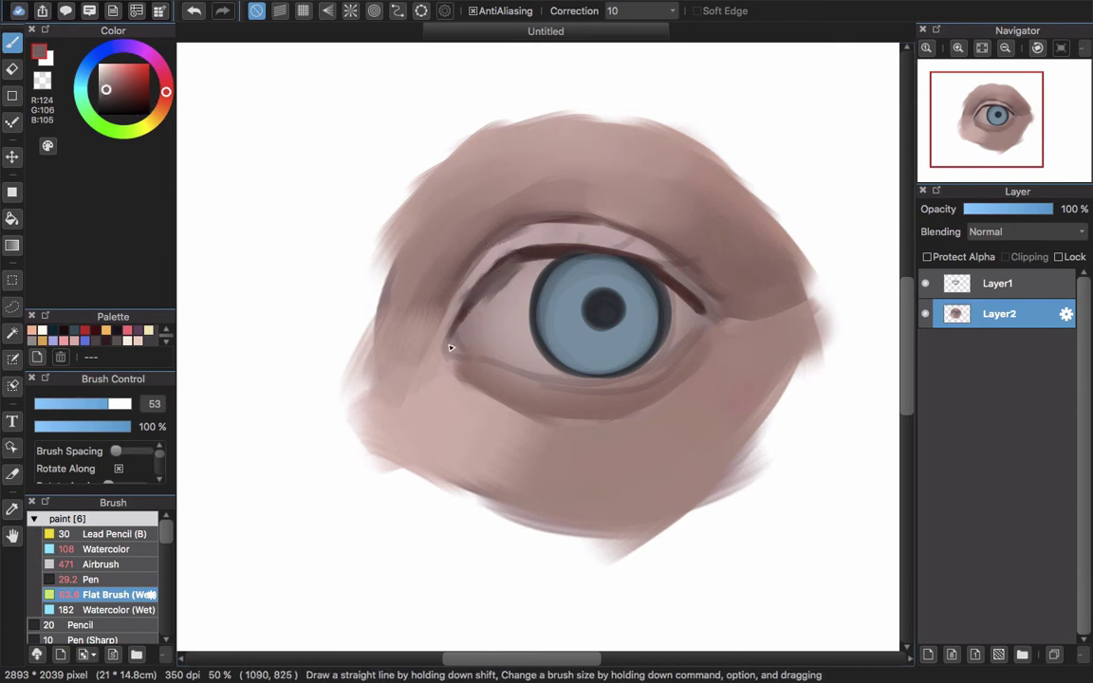
{"action": "left_click_drag", "start_coordinate": [489, 300], "coordinate": [522, 275]}
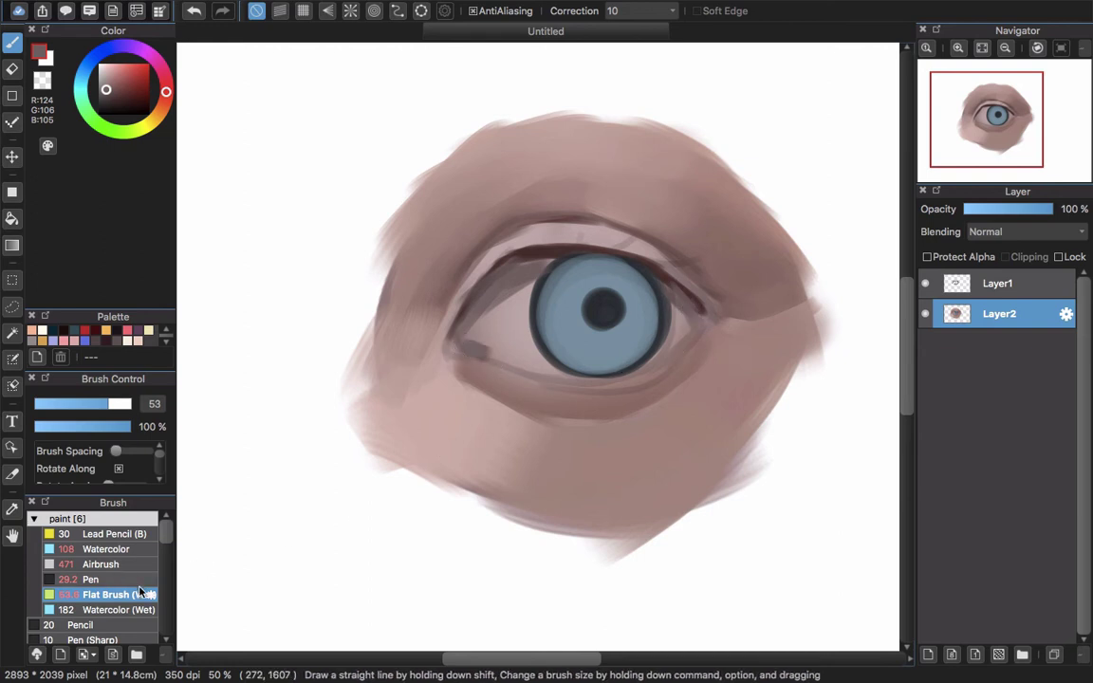
Soften the shading on the left part of the eye white with Watercolor (Wet), using RGB 190, 165, 163 and pure white
{"action": "left_click", "coordinate": [114, 610]}
{"action": "left_click", "coordinate": [519, 297], "text": "alt"}
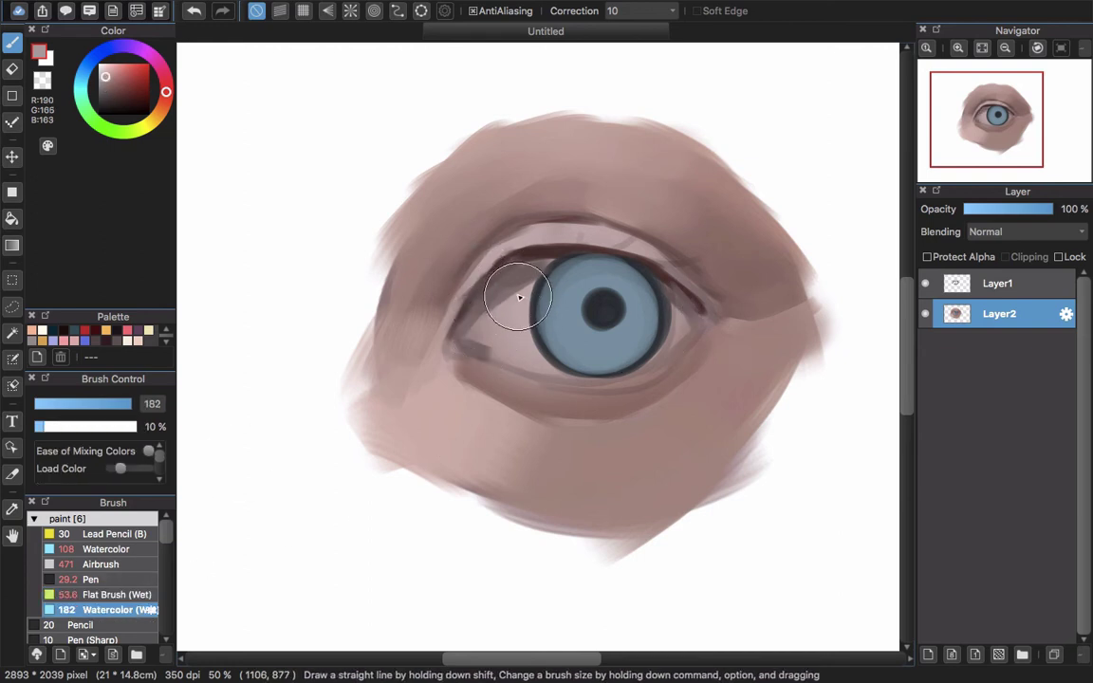
{"action": "mouse_move", "coordinate": [520, 298]}
{"action": "left_mouse_down"}
{"action": "mouse_move", "coordinate": [485, 332]}
{"action": "mouse_move", "coordinate": [537, 271]}
{"action": "mouse_move", "coordinate": [490, 332]}
{"action": "mouse_move", "coordinate": [528, 282]}
{"action": "mouse_move", "coordinate": [489, 336]}
{"action": "left_mouse_up"}
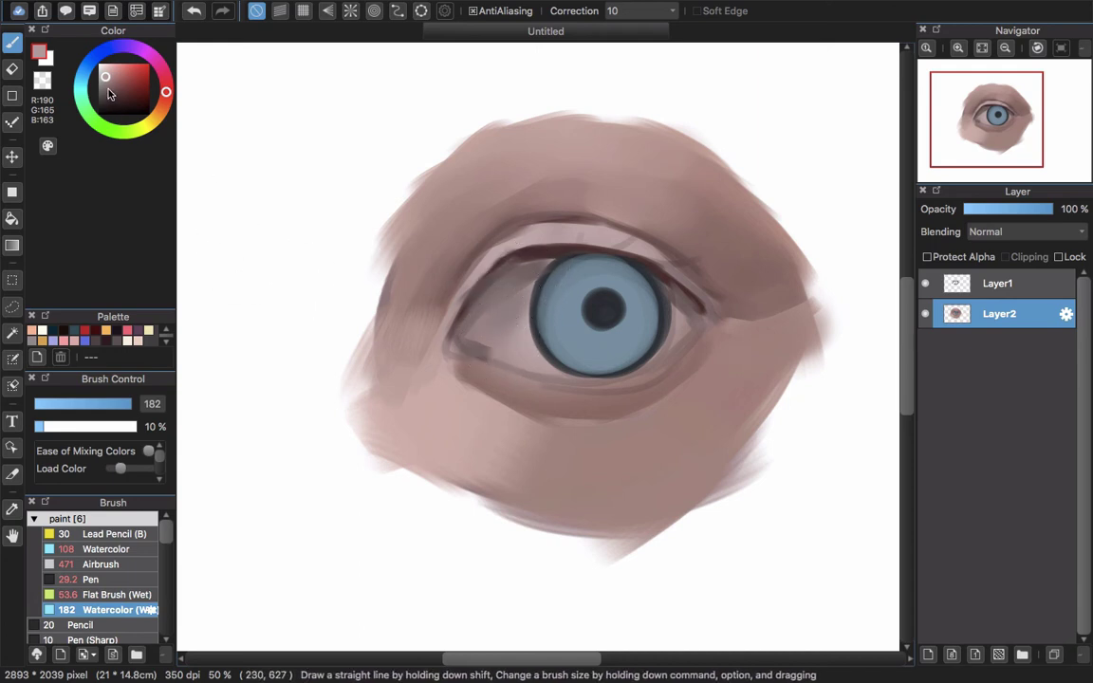
{"action": "left_click_drag", "start_coordinate": [98, 85], "coordinate": [100, 64]}
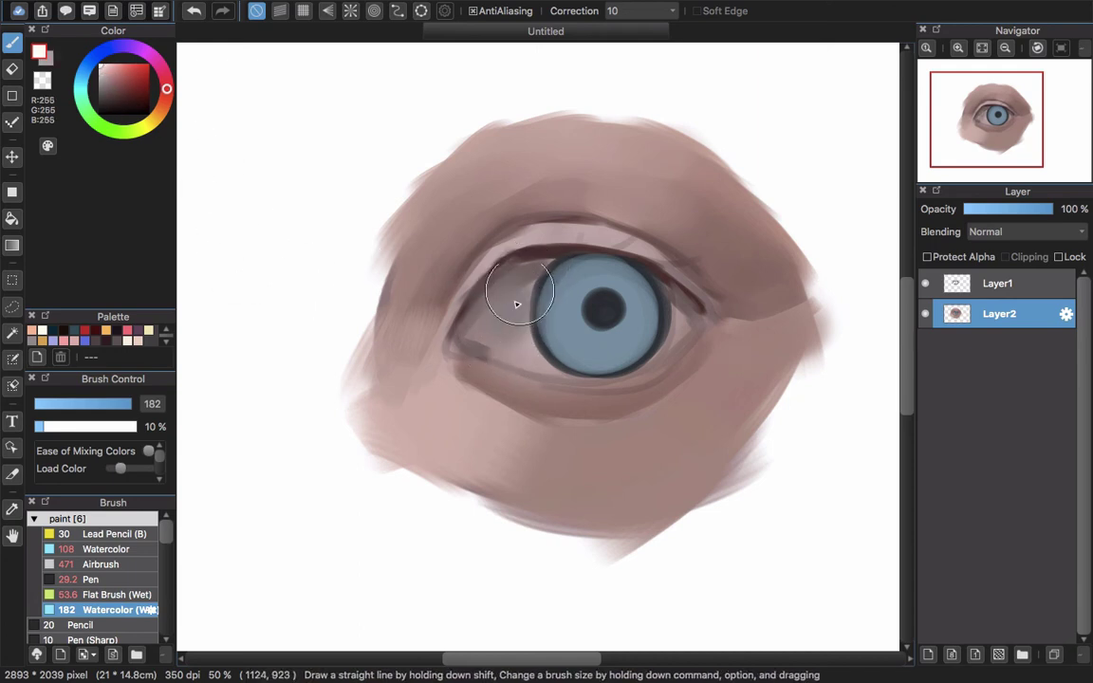
{"action": "mouse_move", "coordinate": [479, 334]}
{"action": "left_mouse_down"}
{"action": "mouse_move", "coordinate": [534, 276]}
{"action": "mouse_move", "coordinate": [495, 309]}
{"action": "mouse_move", "coordinate": [485, 339]}
{"action": "mouse_move", "coordinate": [521, 279]}
{"action": "mouse_move", "coordinate": [510, 287]}
{"action": "mouse_move", "coordinate": [547, 276]}
{"action": "left_mouse_up"}
Brighten the left part of the eye white with the Airbrush, using light grey (RGB 221, 221, 221)
{"action": "left_click", "coordinate": [102, 564]}
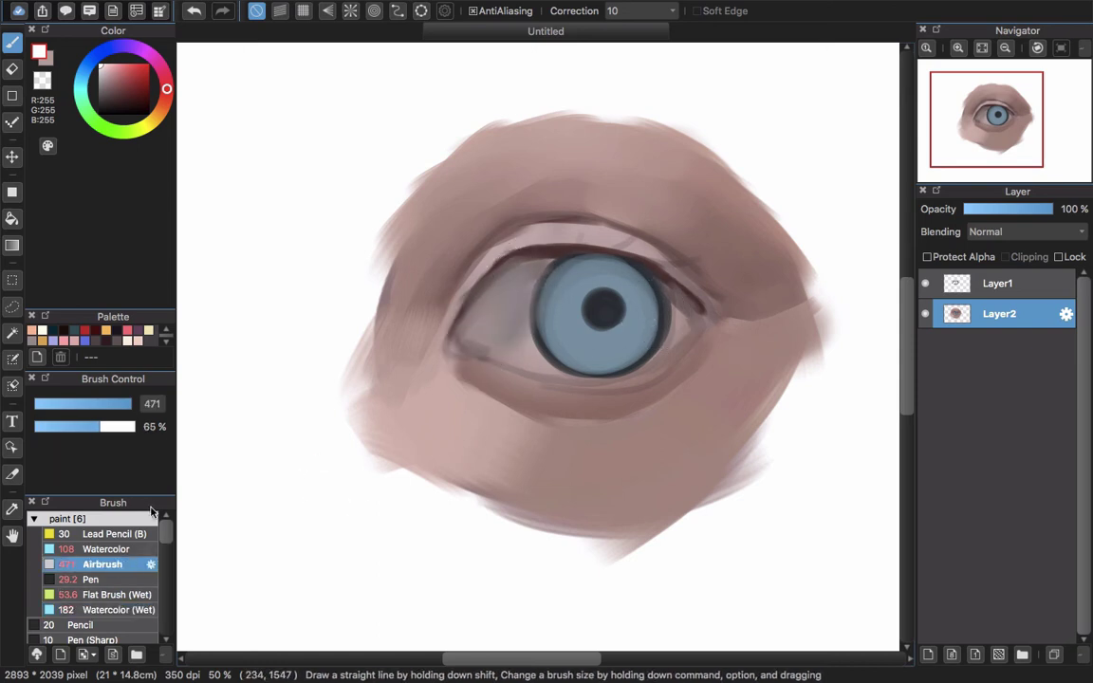
{"action": "right_click", "coordinate": [503, 308]}
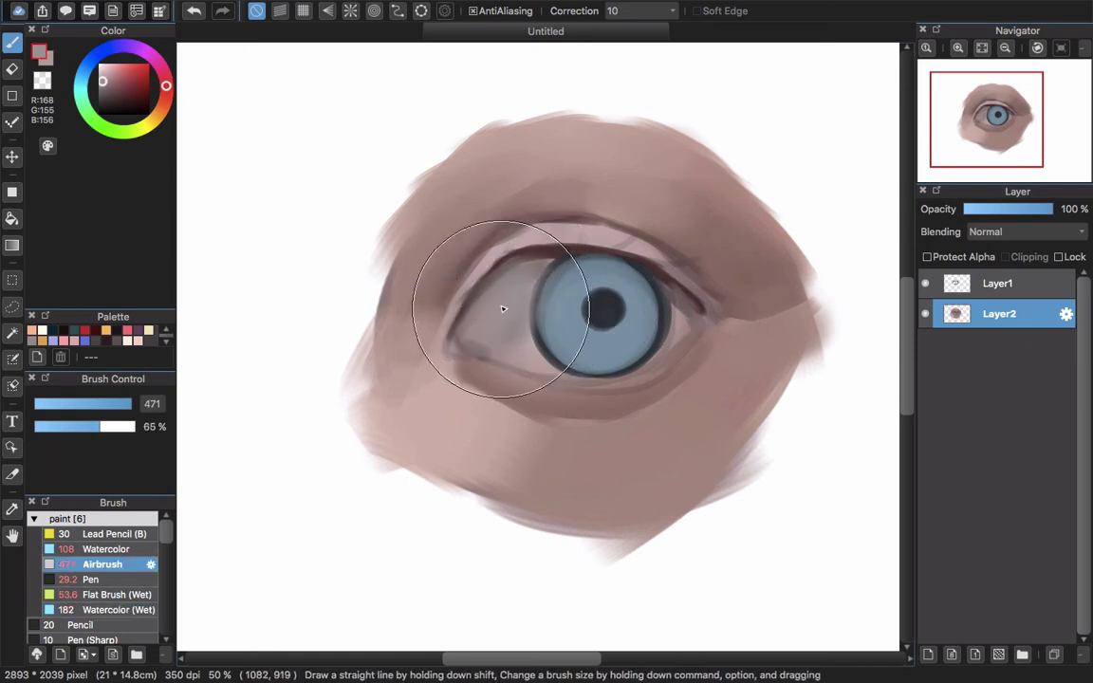
{"action": "mouse_move", "coordinate": [503, 308]}
{"action": "left_mouse_down"}
{"action": "mouse_move", "coordinate": [553, 299]}
{"action": "mouse_move", "coordinate": [500, 339]}
{"action": "mouse_move", "coordinate": [471, 344]}
{"action": "left_mouse_up"}
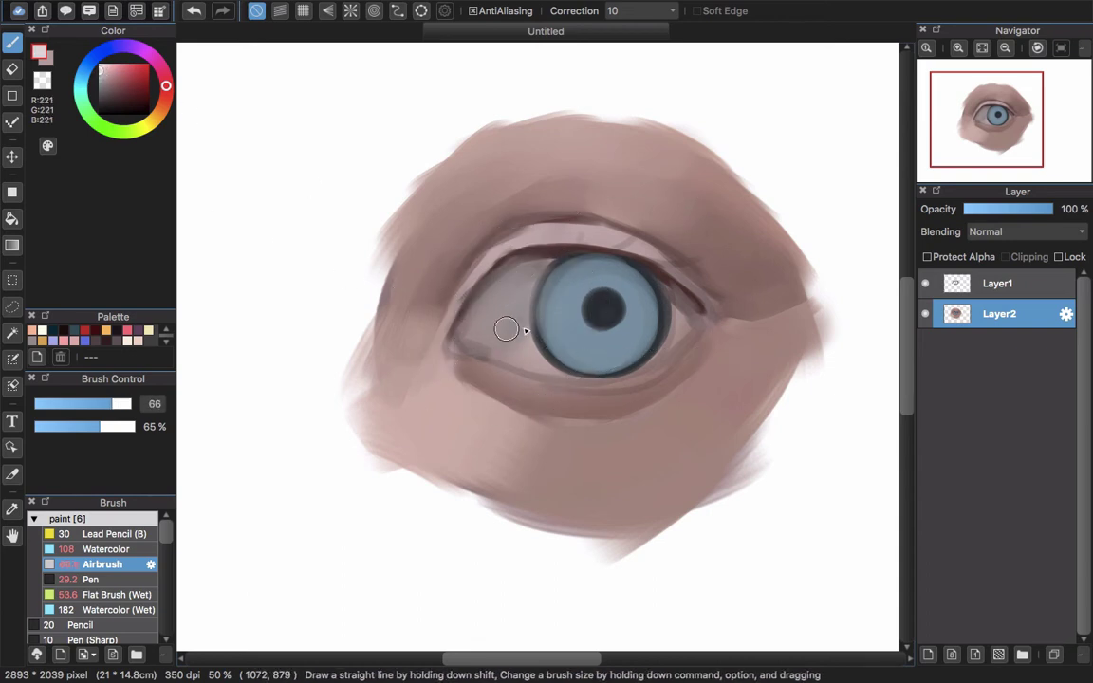
{"action": "mouse_move", "coordinate": [482, 356]}
{"action": "left_mouse_down"}
{"action": "mouse_move", "coordinate": [544, 316]}
{"action": "mouse_move", "coordinate": [493, 333]}
{"action": "mouse_move", "coordinate": [516, 337]}
{"action": "mouse_move", "coordinate": [501, 324]}
{"action": "left_mouse_up"}
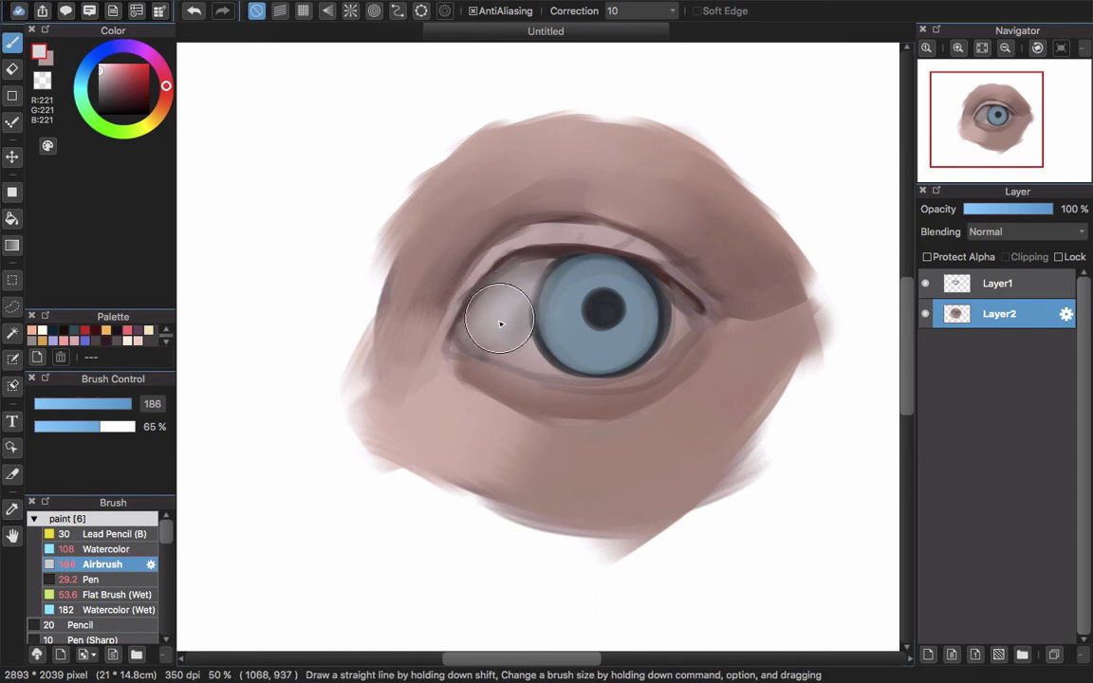
{"action": "right_click", "coordinate": [503, 319]}
{"action": "mouse_move", "coordinate": [531, 282]}
{"action": "left_mouse_down"}
{"action": "mouse_move", "coordinate": [508, 323]}
{"action": "mouse_move", "coordinate": [522, 345]}
{"action": "mouse_move", "coordinate": [509, 308]}
{"action": "mouse_move", "coordinate": [517, 314]}
{"action": "left_mouse_up"}
Airbrush sampled grey (RGB 191, 182, 182) onto the eye white to the right of the iris at size 138
{"action": "right_click", "coordinate": [672, 318]}
{"action": "right_click", "coordinate": [662, 344]}
{"action": "left_click", "coordinate": [514, 333], "text": "alt"}
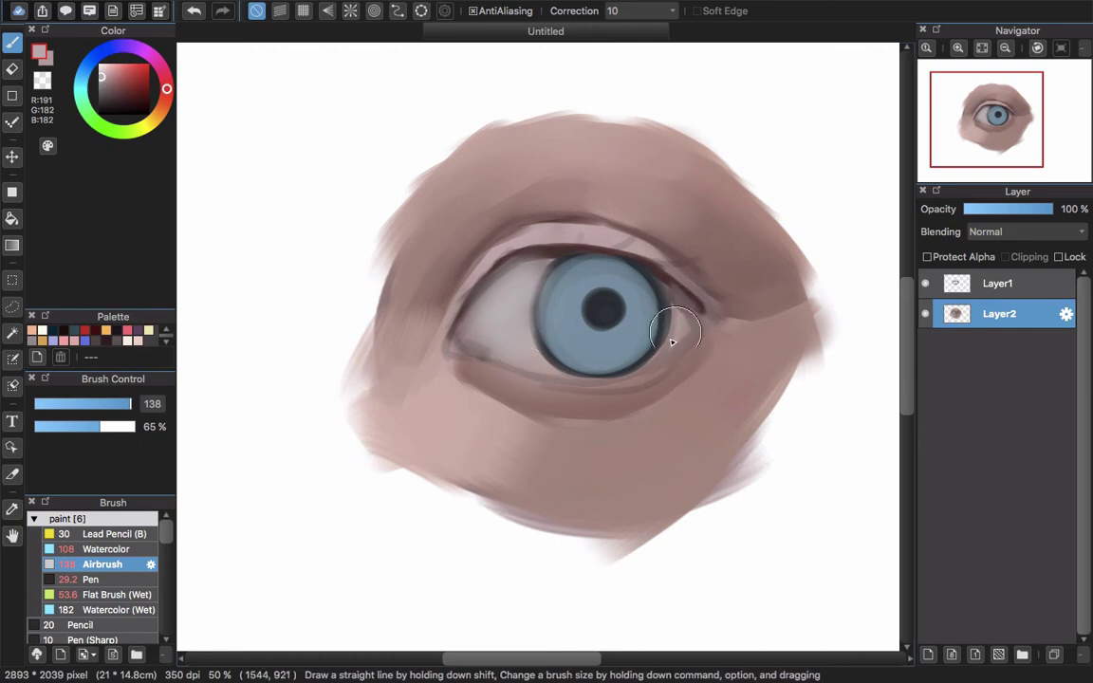
{"action": "left_click_drag", "start_coordinate": [676, 332], "coordinate": [689, 328]}
Darken the line around the eye's left corner in brown (RGB 111, 91, 90) with Flat Brush (Wet), reducing the brush to size 22
{"action": "left_click_drag", "start_coordinate": [558, 430], "coordinate": [537, 437]}
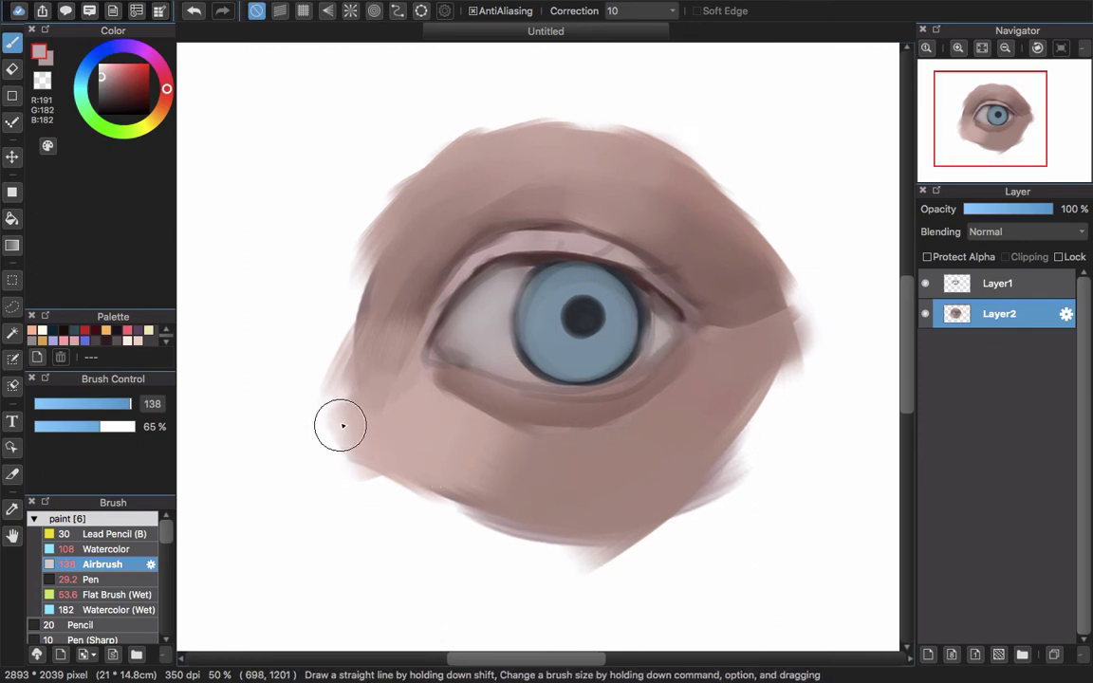
{"action": "left_click", "coordinate": [421, 267], "text": "alt"}
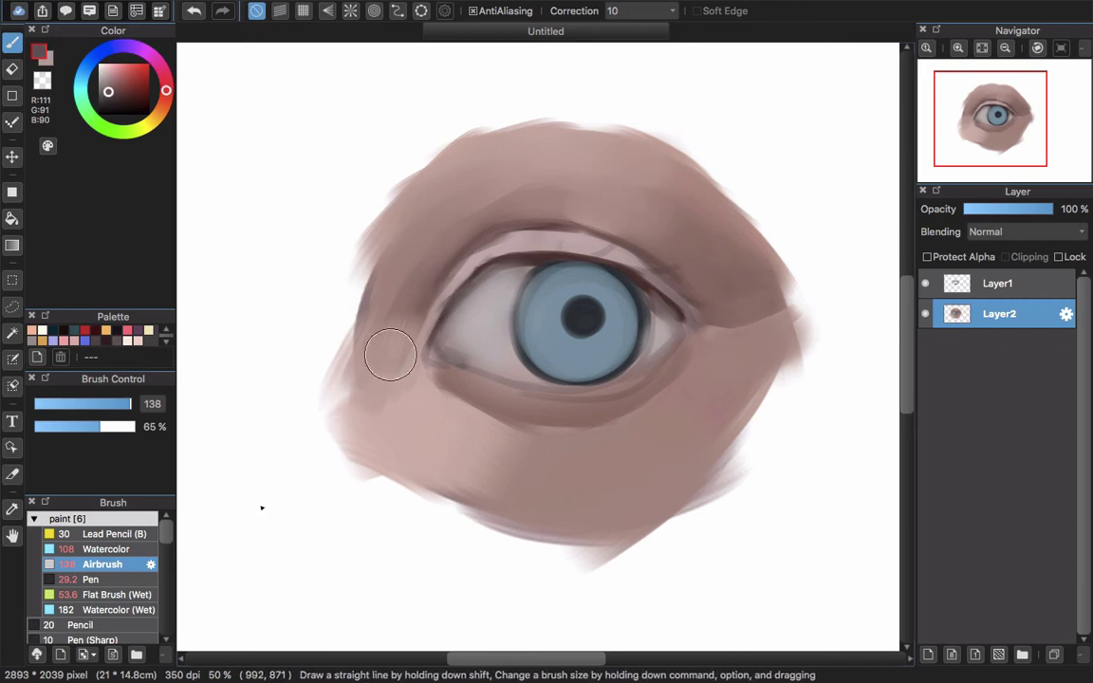
{"action": "left_click", "coordinate": [114, 595]}
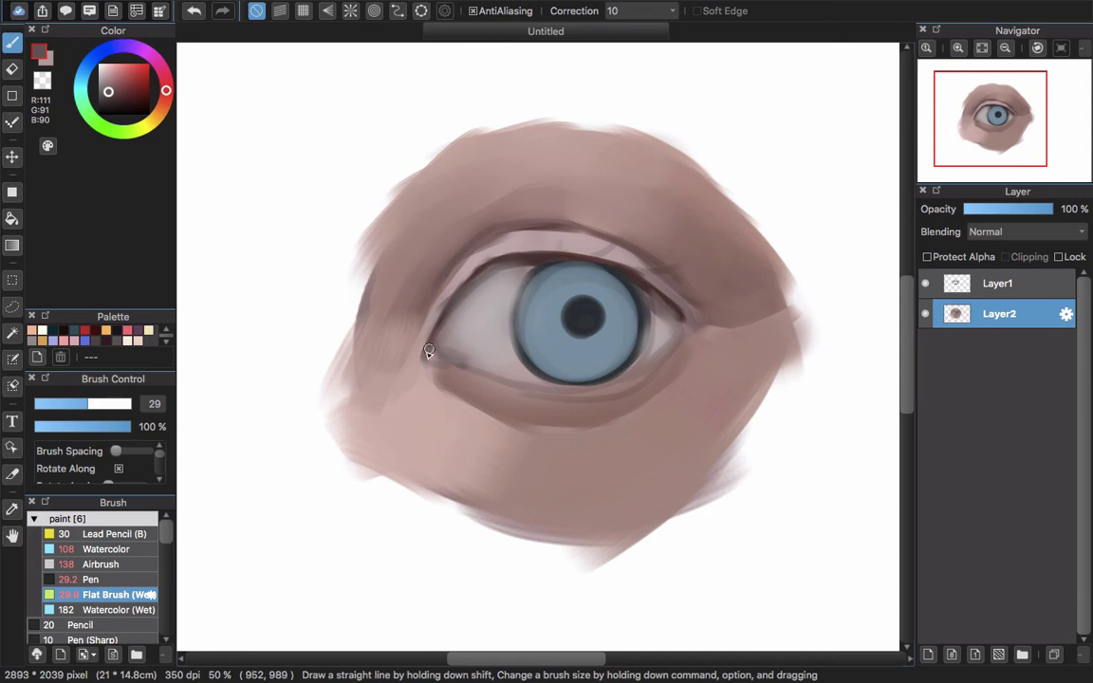
{"action": "key", "text": "bracketleft"}
{"action": "key", "text": "bracketleft"}
{"action": "key", "text": "bracketleft"}
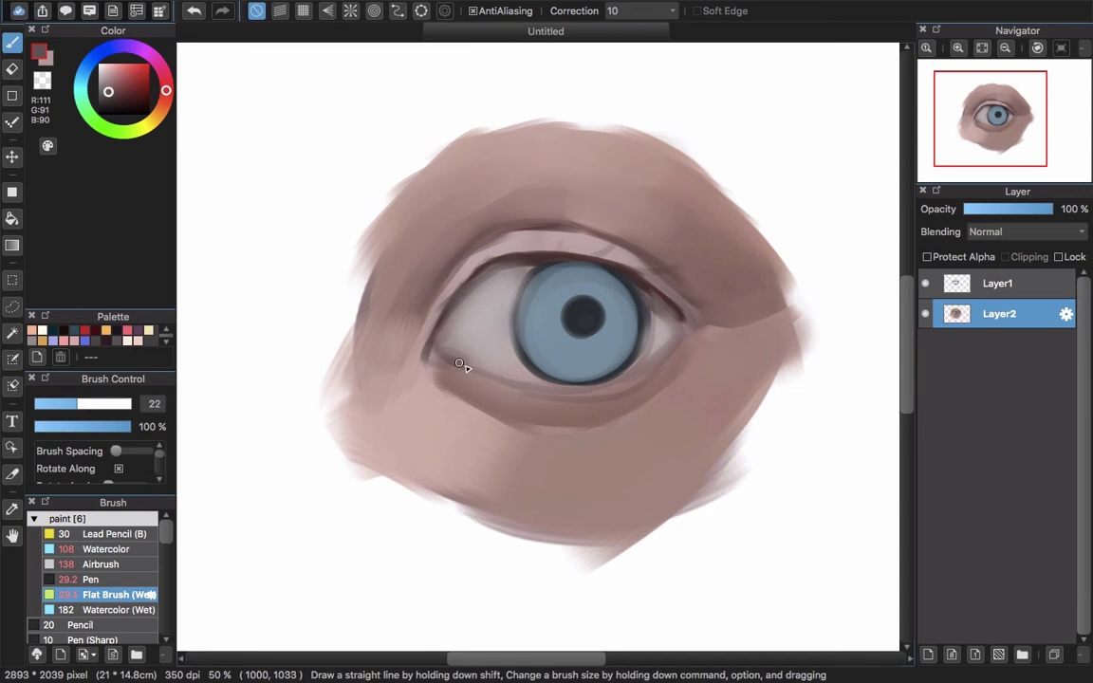
{"action": "mouse_move", "coordinate": [452, 362]}
{"action": "left_mouse_down"}
{"action": "mouse_move", "coordinate": [585, 390]}
{"action": "mouse_move", "coordinate": [519, 383]}
{"action": "mouse_move", "coordinate": [578, 385]}
{"action": "left_mouse_up"}
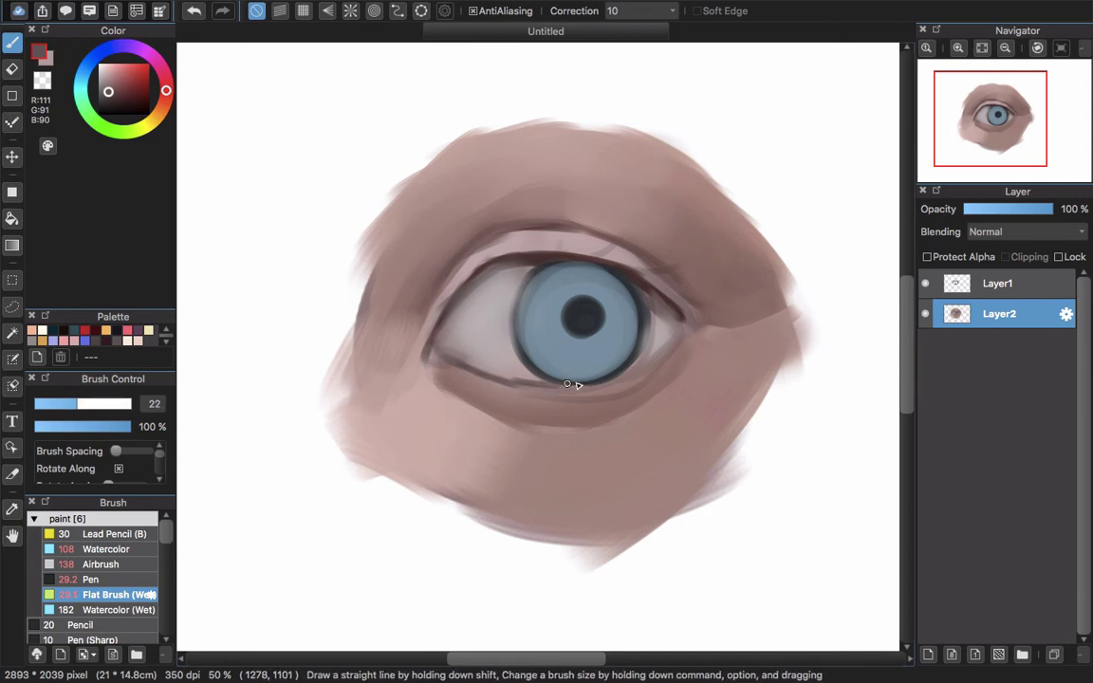
{"action": "key", "text": "super+z"}
{"action": "key", "text": "super+z"}
Draw the lower lid line in brown (RGB 111, 91, 90), and add a pink rim (RGB 194, 136, 133) along the lid edge and corners
{"action": "mouse_move", "coordinate": [489, 377]}
{"action": "left_mouse_down"}
{"action": "mouse_move", "coordinate": [549, 392]}
{"action": "mouse_move", "coordinate": [591, 386]}
{"action": "mouse_move", "coordinate": [498, 379]}
{"action": "mouse_move", "coordinate": [636, 382]}
{"action": "mouse_move", "coordinate": [599, 383]}
{"action": "left_mouse_up"}
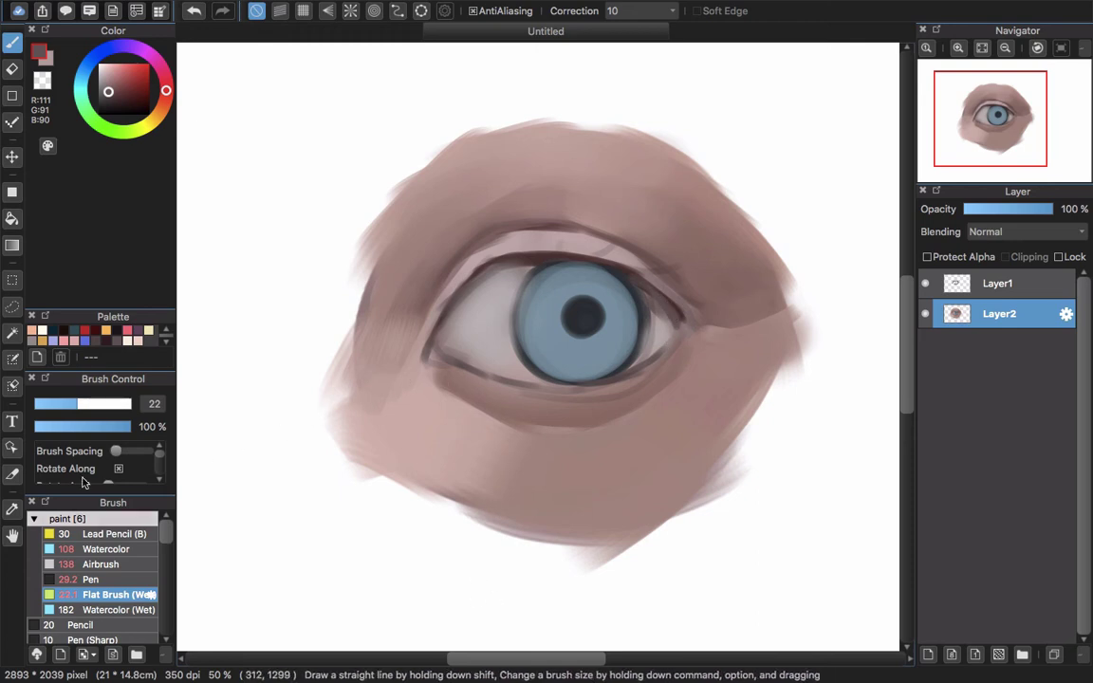
{"action": "left_click_drag", "start_coordinate": [117, 91], "coordinate": [114, 76]}
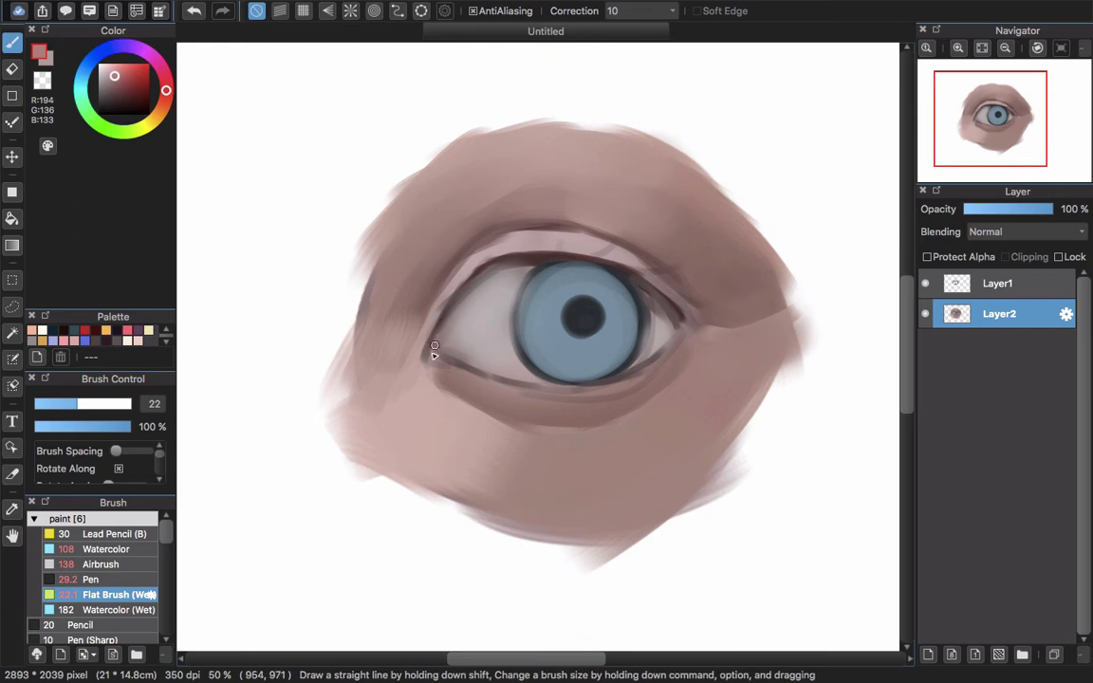
{"action": "mouse_move", "coordinate": [436, 348]}
{"action": "left_mouse_down"}
{"action": "mouse_move", "coordinate": [441, 358]}
{"action": "mouse_move", "coordinate": [442, 344]}
{"action": "left_mouse_up"}
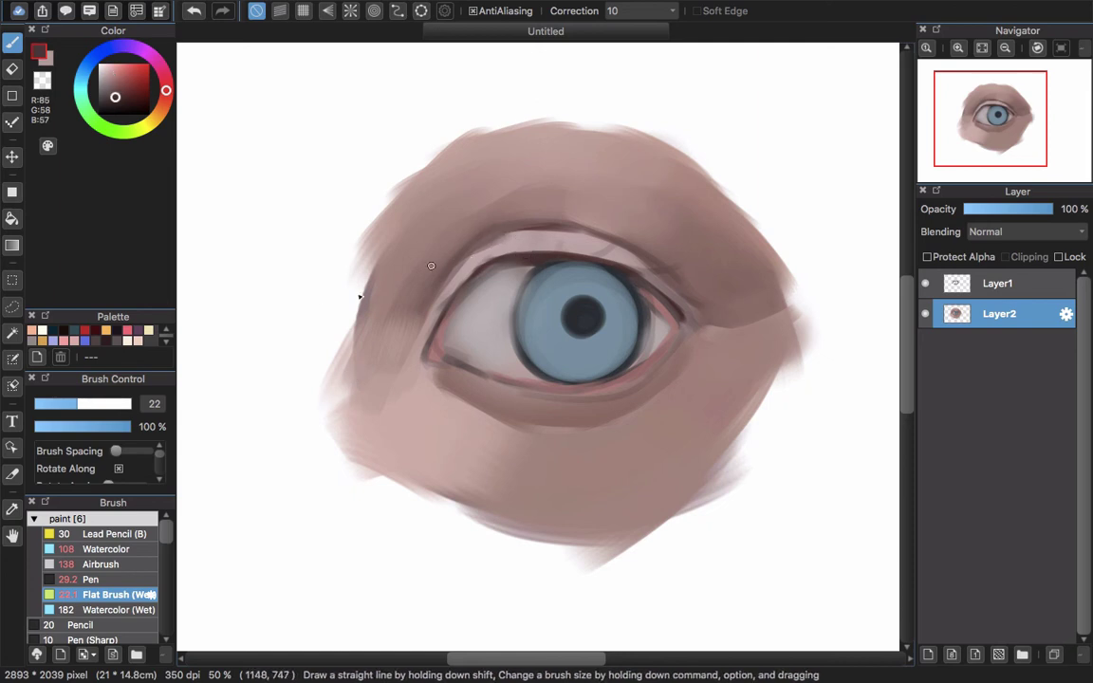
Darken the upper lid line from corner to corner in dark brown (RGB 70, 54, 54), and reduce the brush to size 14.1
{"action": "left_click", "coordinate": [108, 102]}
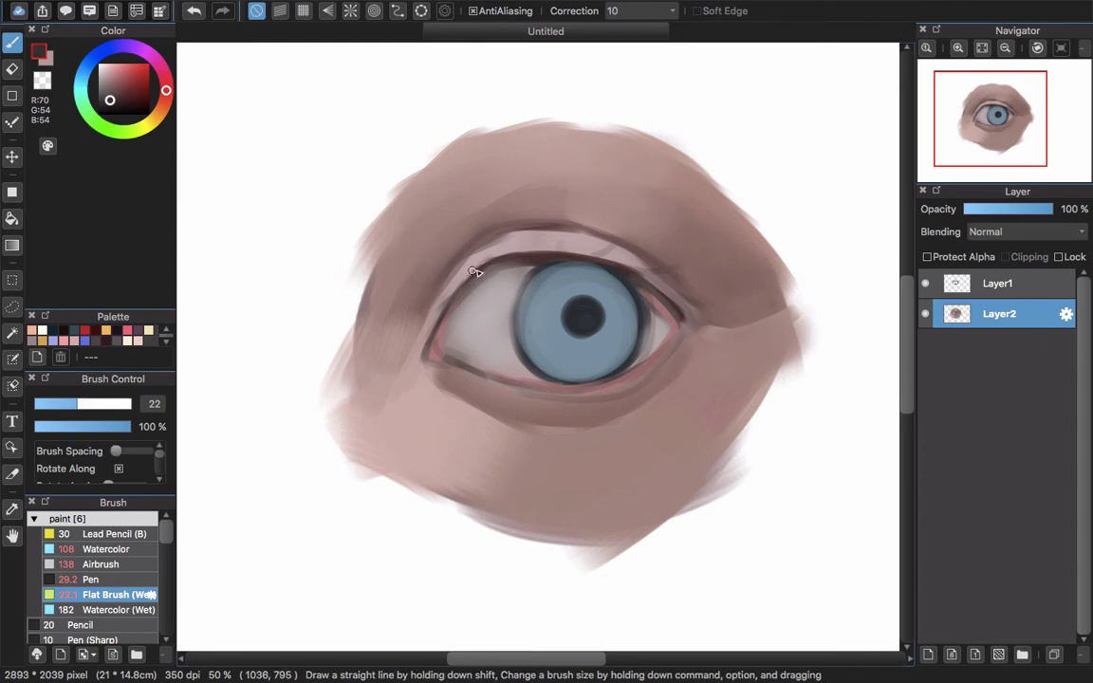
{"action": "left_click_drag", "start_coordinate": [481, 268], "coordinate": [431, 344]}
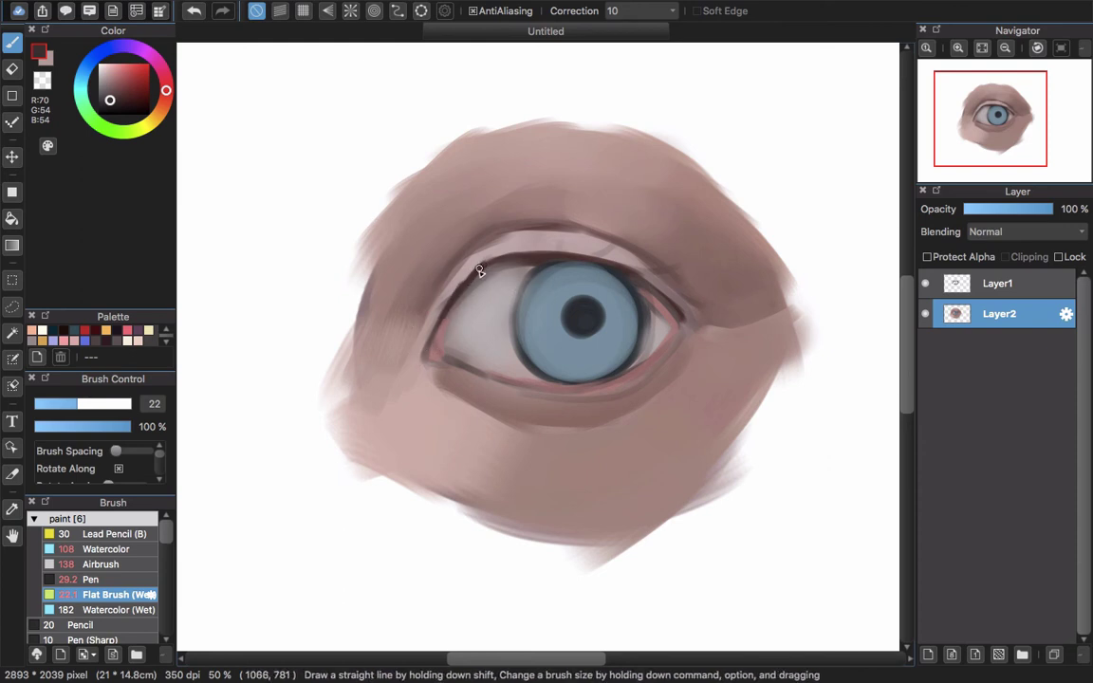
{"action": "left_click_drag", "start_coordinate": [637, 273], "coordinate": [680, 331]}
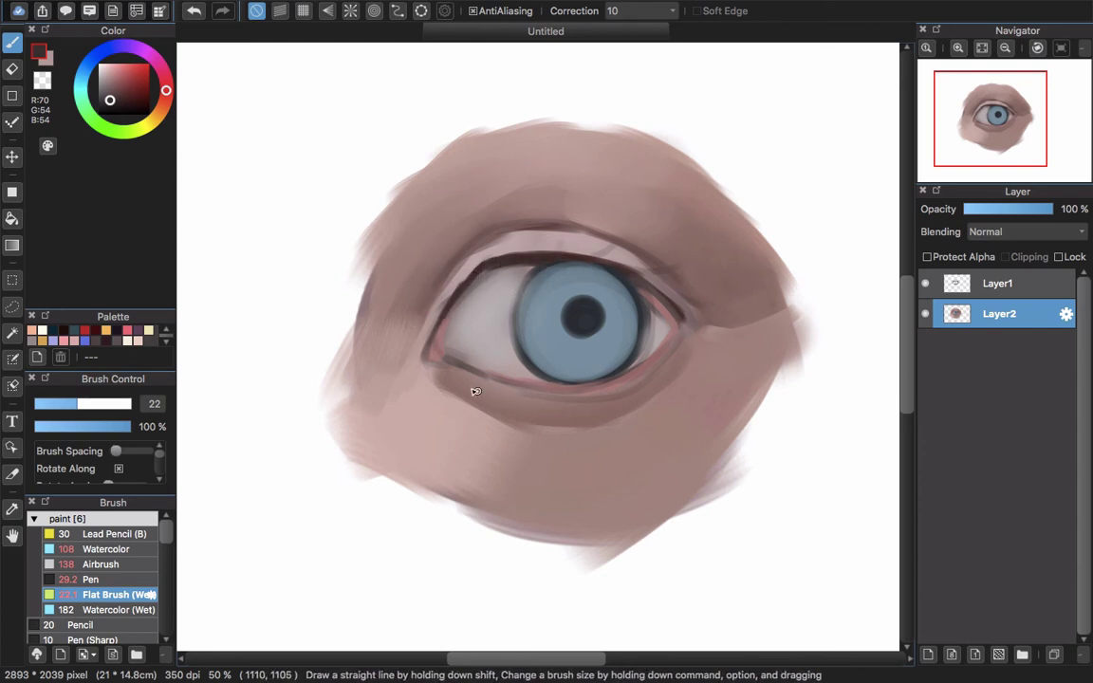
{"action": "left_click_drag", "start_coordinate": [449, 361], "coordinate": [488, 381]}
{"action": "left_click_drag", "start_coordinate": [427, 353], "coordinate": [442, 357]}
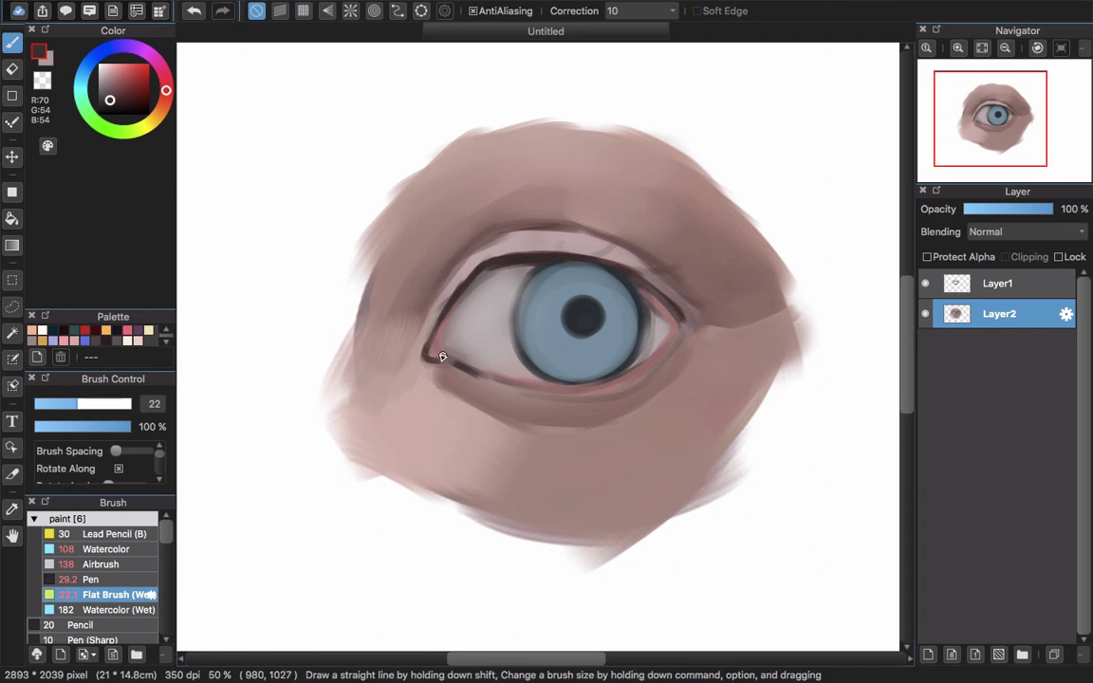
{"action": "key", "text": "super+z"}
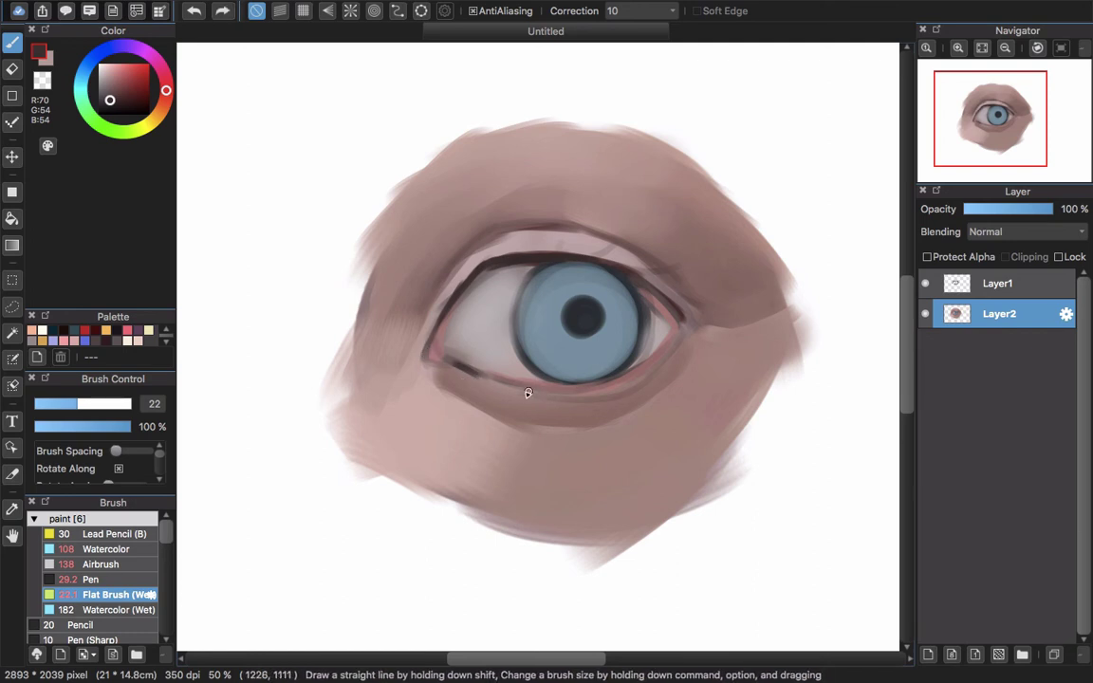
{"action": "left_click_drag", "start_coordinate": [581, 388], "coordinate": [553, 387], "text": "alt+super"}
{"action": "key", "text": "super+z"}
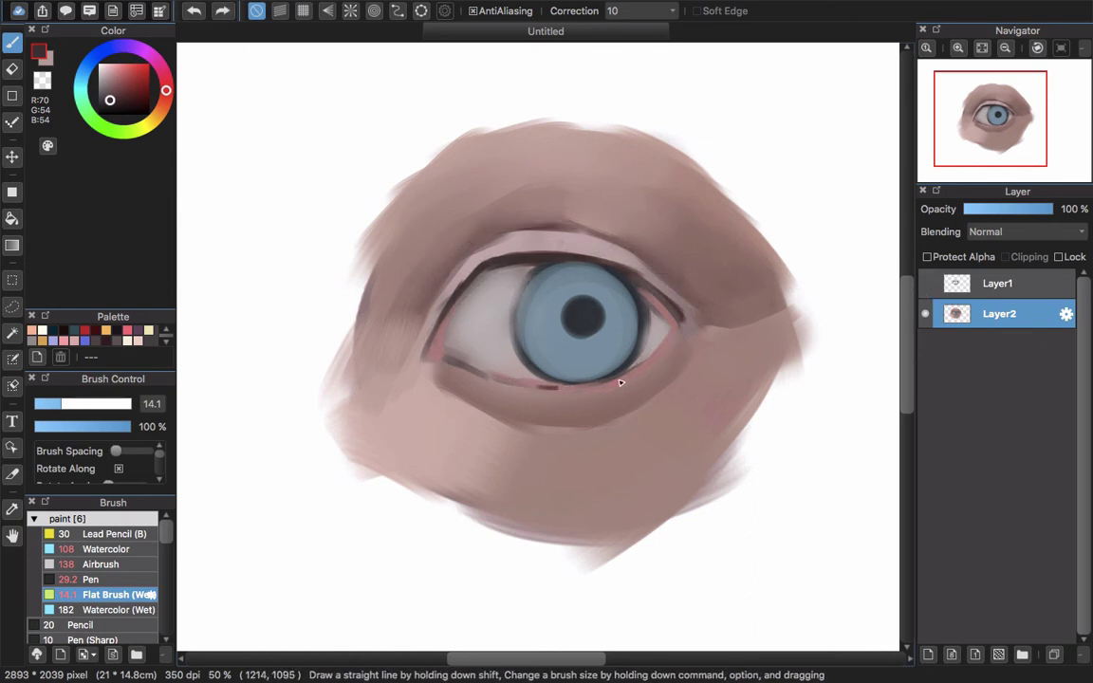
{"action": "left_click_drag", "start_coordinate": [622, 383], "coordinate": [658, 366]}
{"action": "key", "text": "super+z"}
{"action": "mouse_move", "coordinate": [575, 387]}
{"action": "left_mouse_down"}
{"action": "mouse_move", "coordinate": [644, 362]}
{"action": "mouse_move", "coordinate": [605, 380]}
{"action": "mouse_move", "coordinate": [670, 333]}
{"action": "left_mouse_up"}
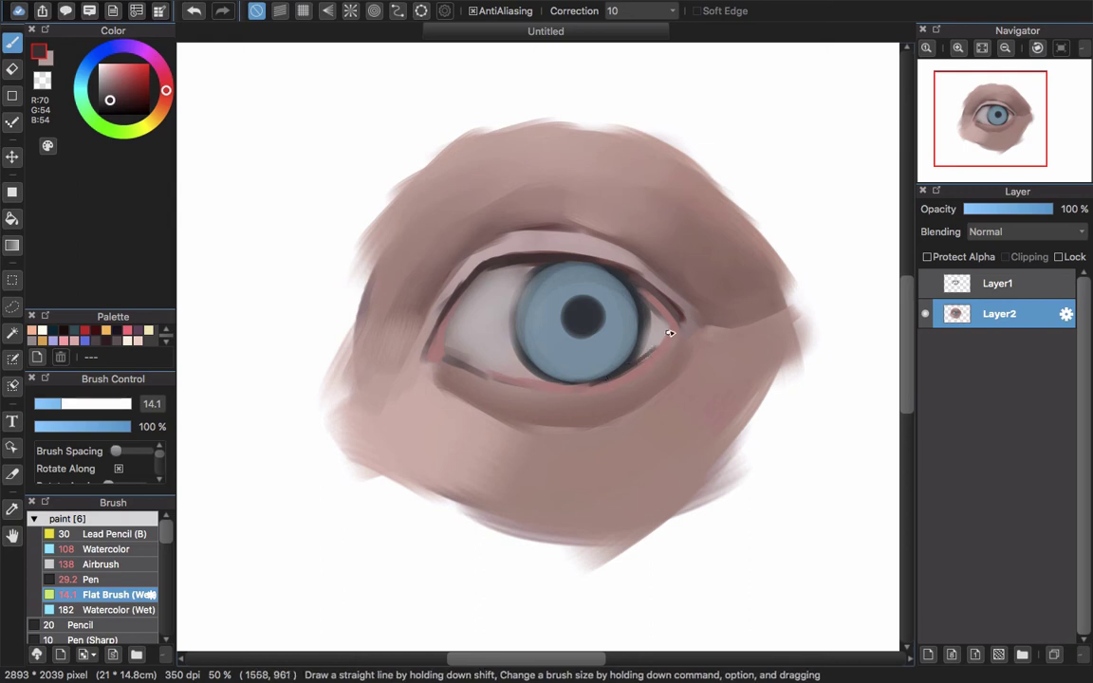
{"action": "key", "text": "super+z"}
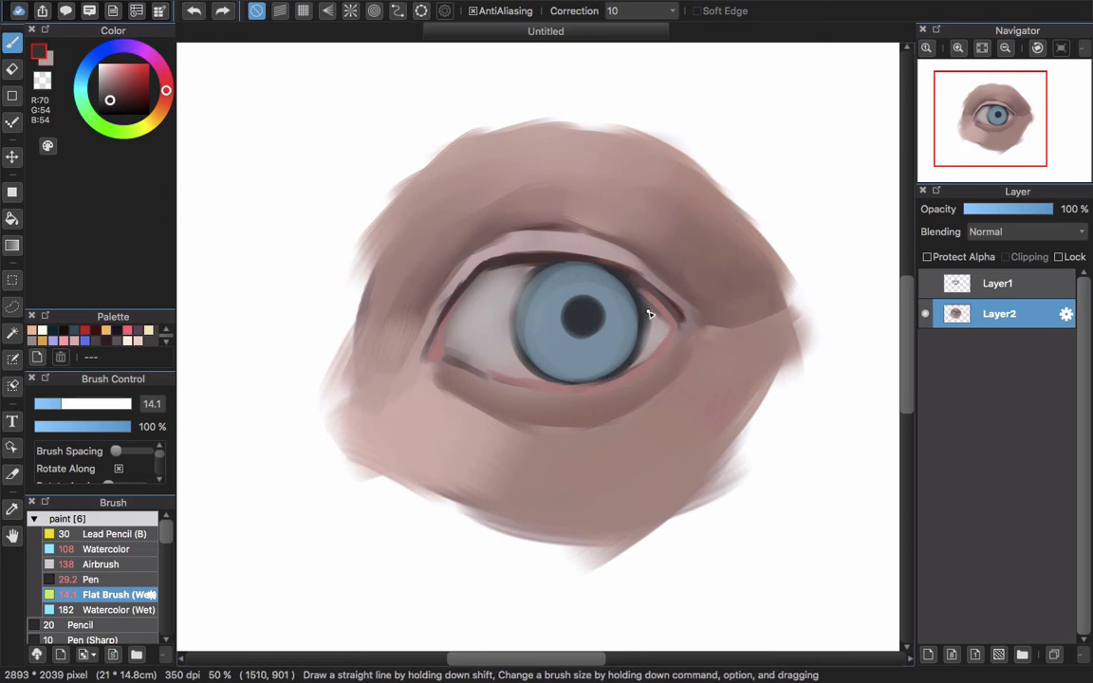
Draw the lower lid line beneath the iris toward the outer corner in sampled dark grey (RGB 94, 89, 93)
{"action": "left_click", "coordinate": [647, 316], "text": "alt"}
{"action": "left_click_drag", "start_coordinate": [669, 326], "coordinate": [618, 375]}
{"action": "key", "text": "super+z"}
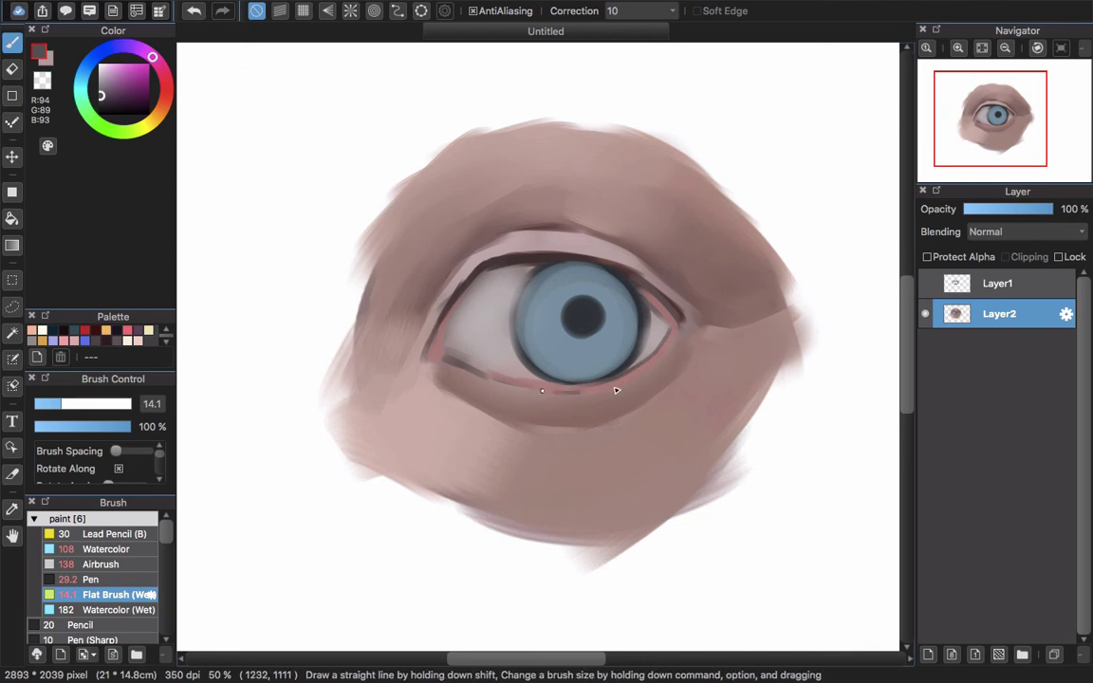
{"action": "mouse_move", "coordinate": [672, 326]}
{"action": "left_mouse_down"}
{"action": "mouse_move", "coordinate": [650, 368]}
{"action": "mouse_move", "coordinate": [615, 389]}
{"action": "left_mouse_up"}
{"action": "key", "text": "super+z"}
{"action": "key", "text": "super+z"}
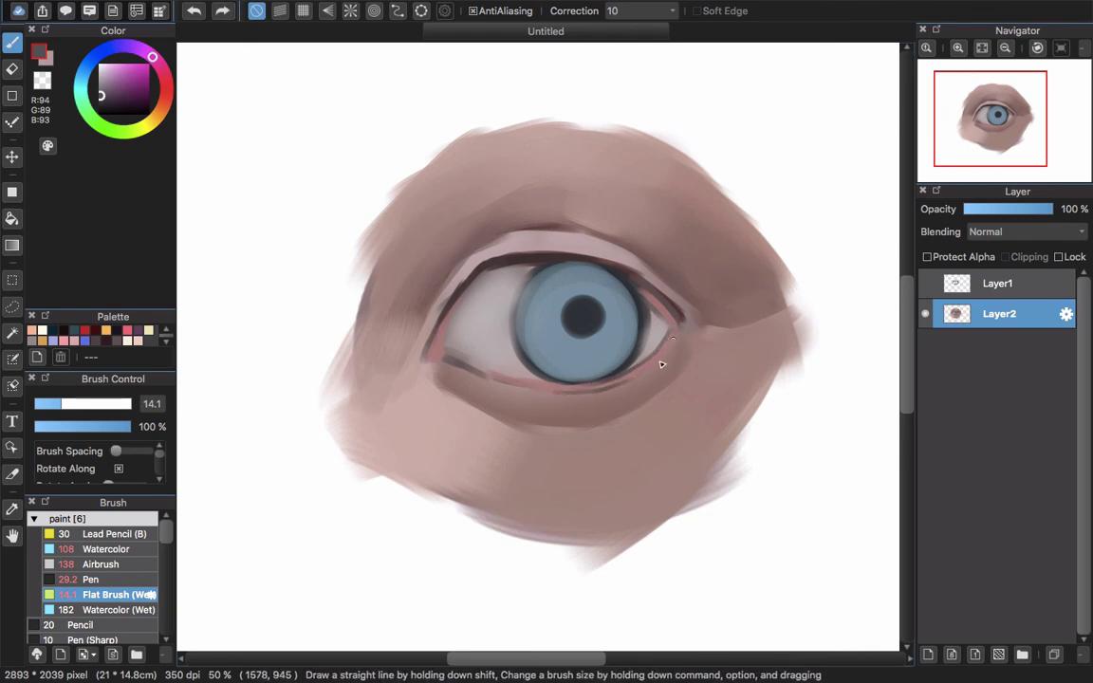
{"action": "left_click_drag", "start_coordinate": [675, 335], "coordinate": [649, 375]}
Extend the lower lid line along the whole lid and try short lashes near its outer end
{"action": "mouse_move", "coordinate": [498, 383]}
{"action": "left_mouse_down"}
{"action": "mouse_move", "coordinate": [651, 401]}
{"action": "mouse_move", "coordinate": [584, 396]}
{"action": "mouse_move", "coordinate": [608, 420]}
{"action": "mouse_move", "coordinate": [682, 354]}
{"action": "left_mouse_up"}
{"action": "key", "text": "super+z"}
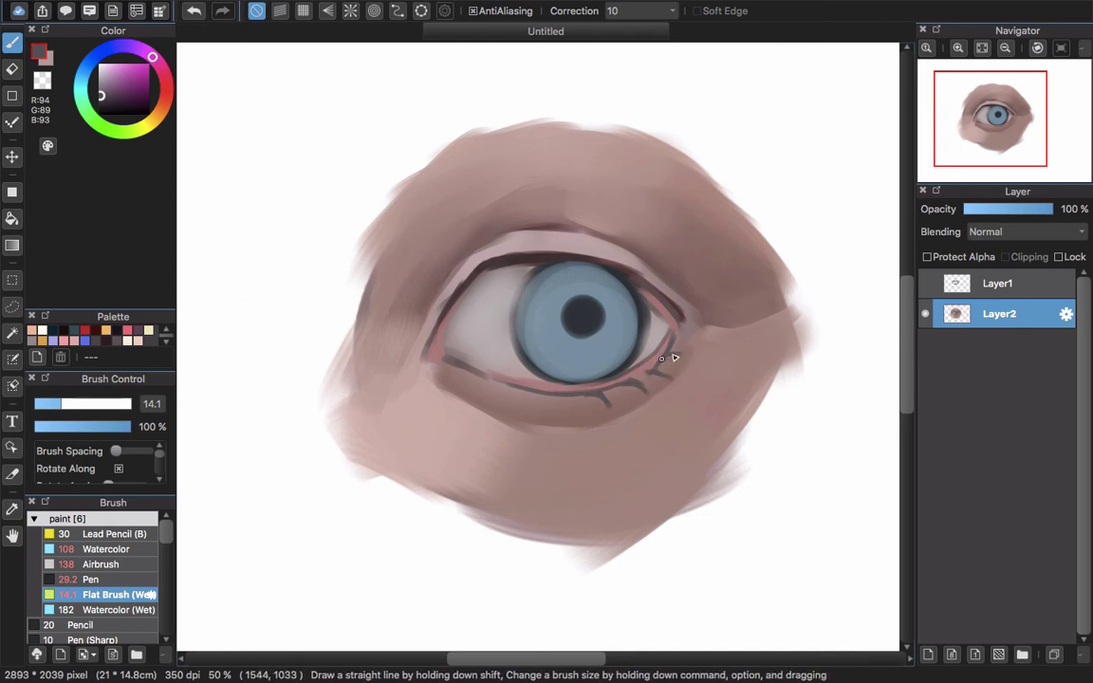
{"action": "key", "text": "super+z"}
{"action": "key", "text": "super+z"}
{"action": "key", "text": "super+y"}
{"action": "key", "text": "super+y"}
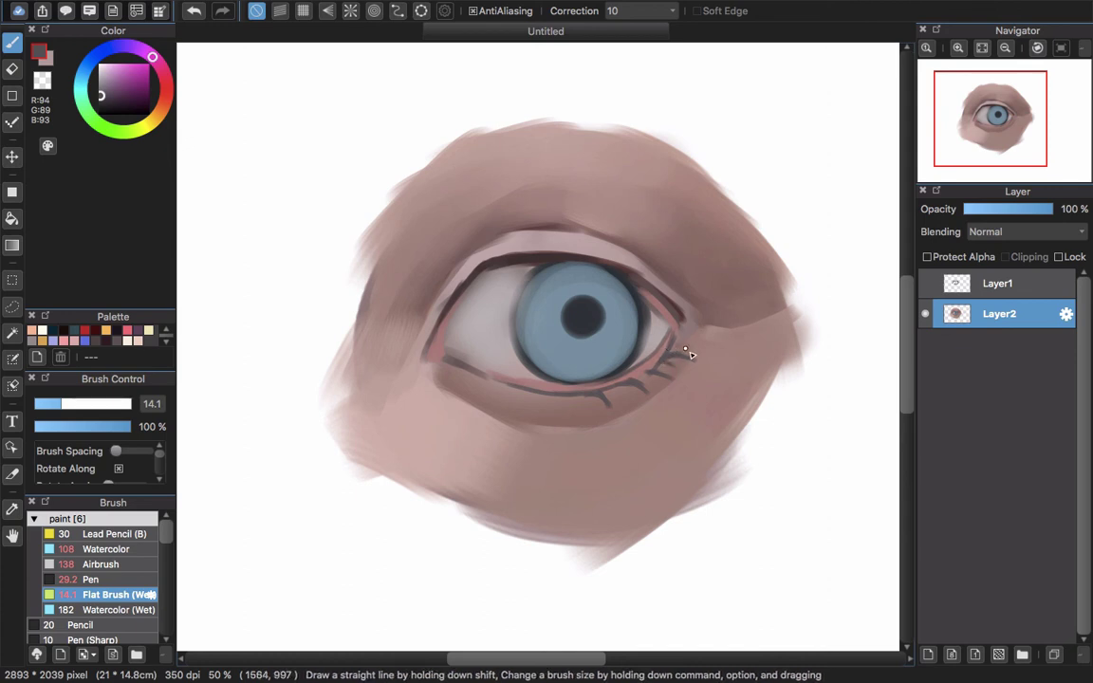
Undo the trial lower lashes and repaint them near the outer corner with the Watercolor brush at size 30
{"action": "left_click", "coordinate": [106, 549]}
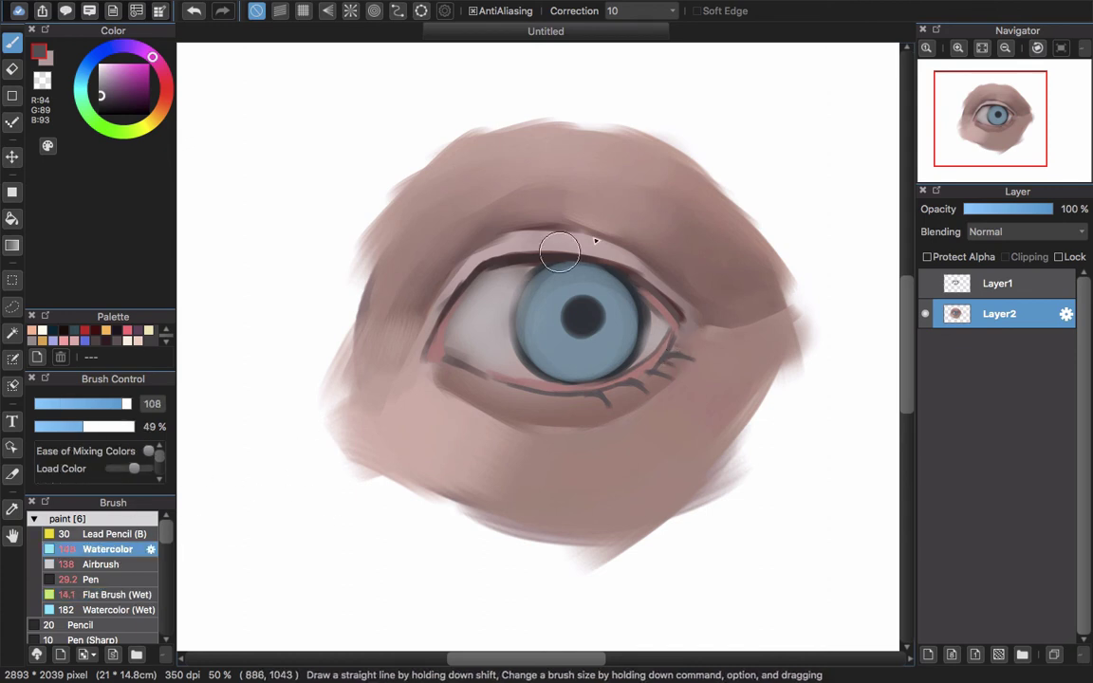
{"action": "left_click_drag", "start_coordinate": [643, 395], "coordinate": [596, 395], "text": "alt+super"}
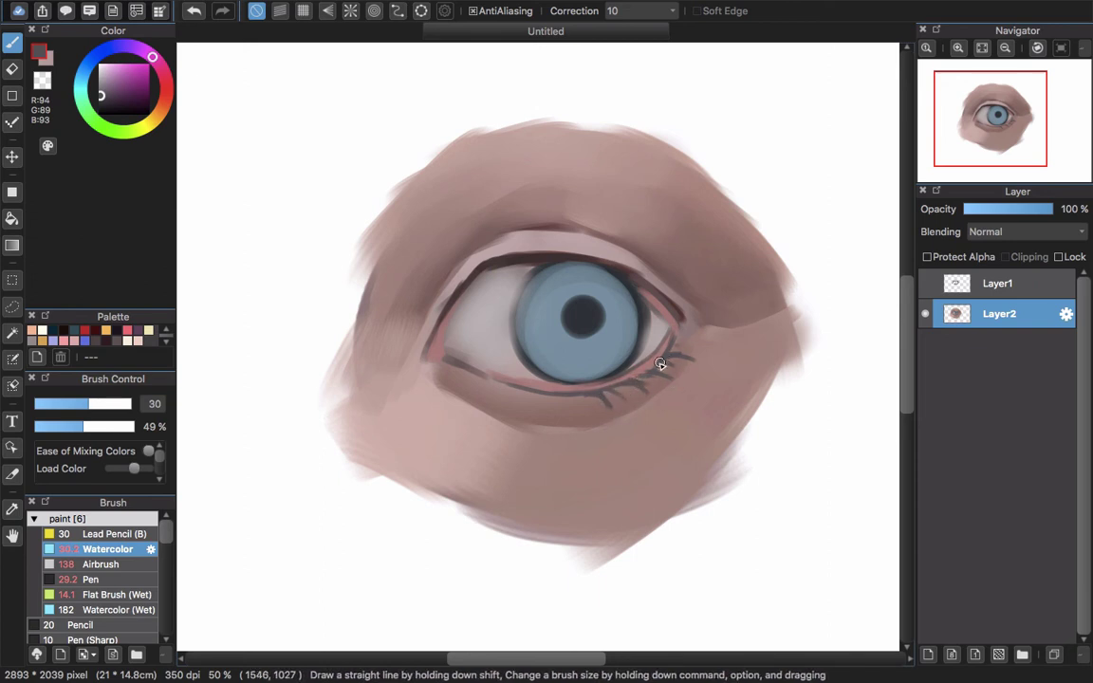
{"action": "key", "text": "super+z"}
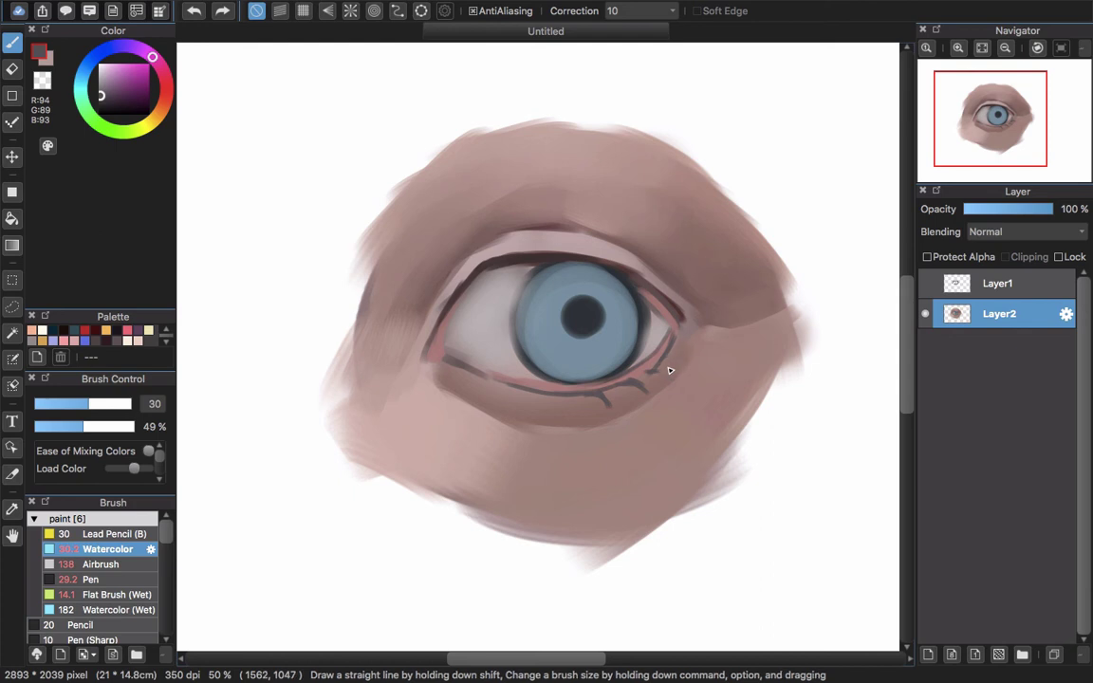
{"action": "key", "text": "super+z"}
{"action": "key", "text": "super+z"}
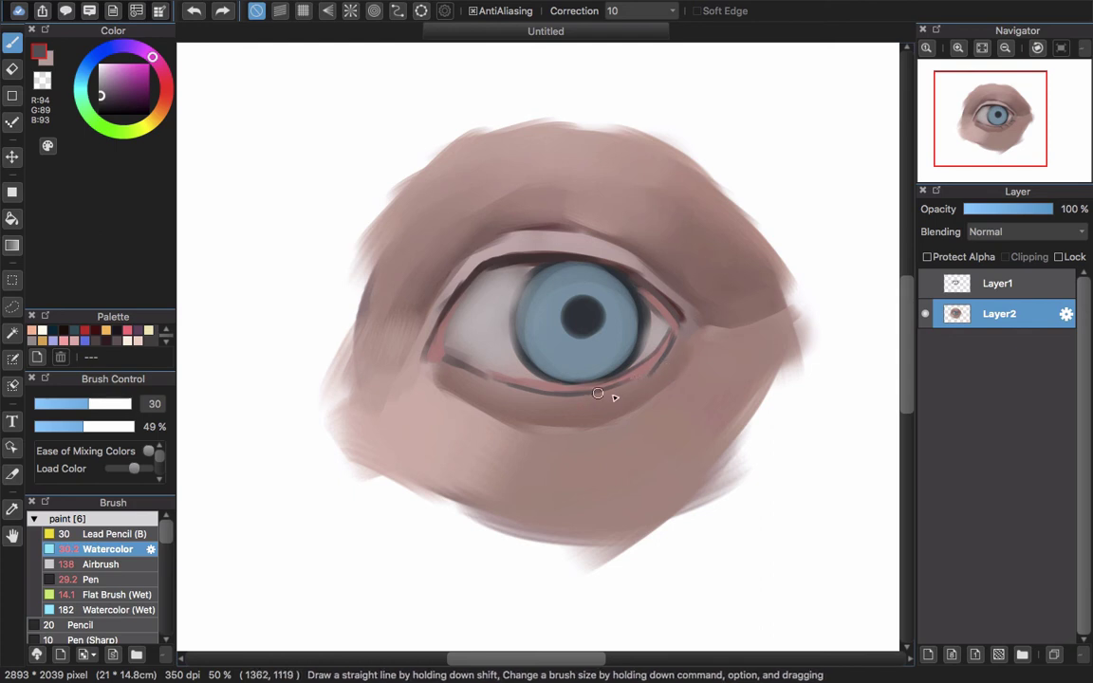
{"action": "mouse_move", "coordinate": [602, 392]}
{"action": "left_mouse_down"}
{"action": "mouse_move", "coordinate": [627, 414]}
{"action": "mouse_move", "coordinate": [623, 392]}
{"action": "mouse_move", "coordinate": [603, 391]}
{"action": "mouse_move", "coordinate": [652, 389]}
{"action": "mouse_move", "coordinate": [635, 380]}
{"action": "mouse_move", "coordinate": [669, 367]}
{"action": "left_mouse_up"}
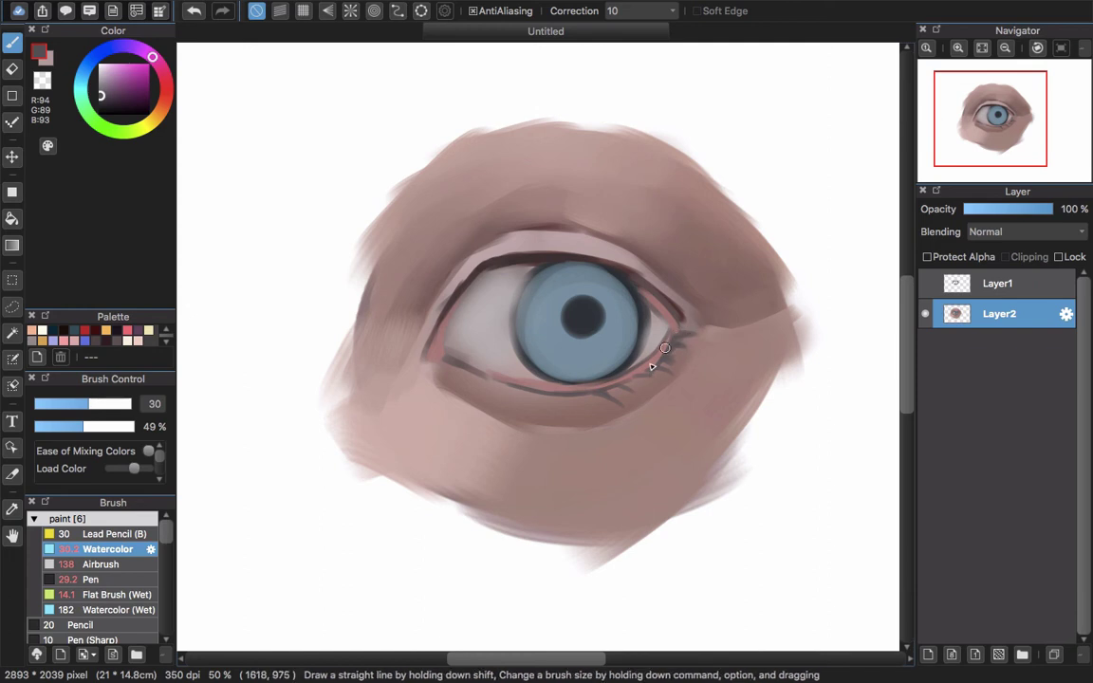
Darken the outer lower lashes and paint upper lashes from the outer corner inward in sampled brown (RGB 76, 59, 59)
{"action": "left_click", "coordinate": [495, 265], "text": "alt"}
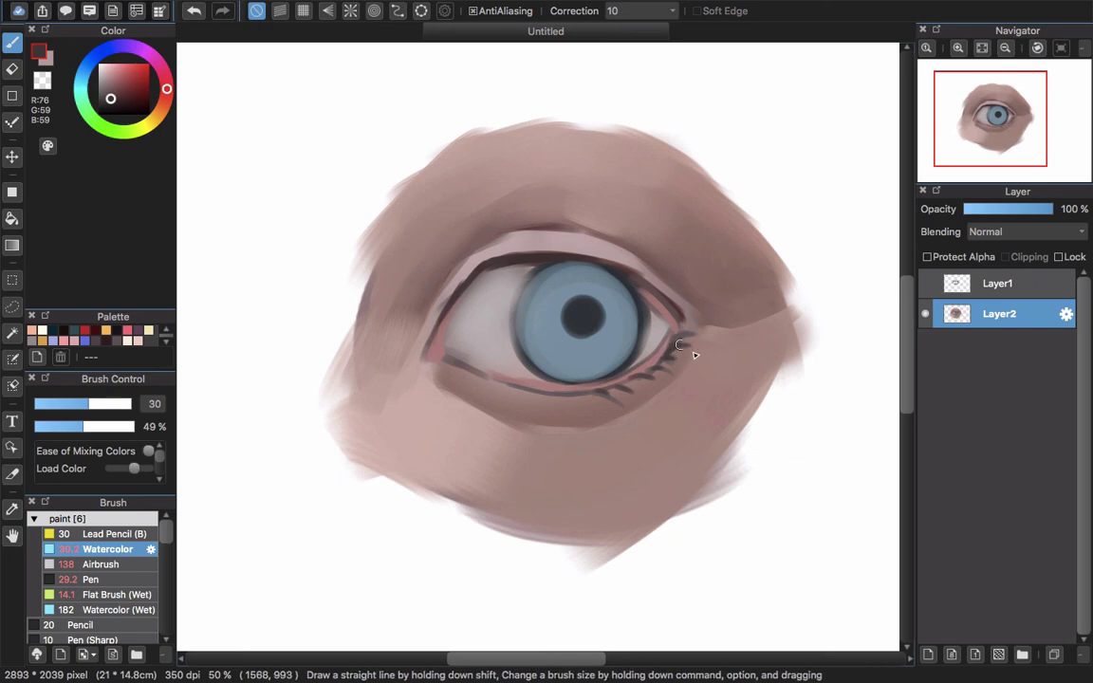
{"action": "left_click_drag", "start_coordinate": [673, 339], "coordinate": [689, 330]}
{"action": "mouse_move", "coordinate": [627, 309]}
{"action": "left_mouse_down"}
{"action": "mouse_move", "coordinate": [654, 331]}
{"action": "mouse_move", "coordinate": [723, 297]}
{"action": "left_mouse_up"}
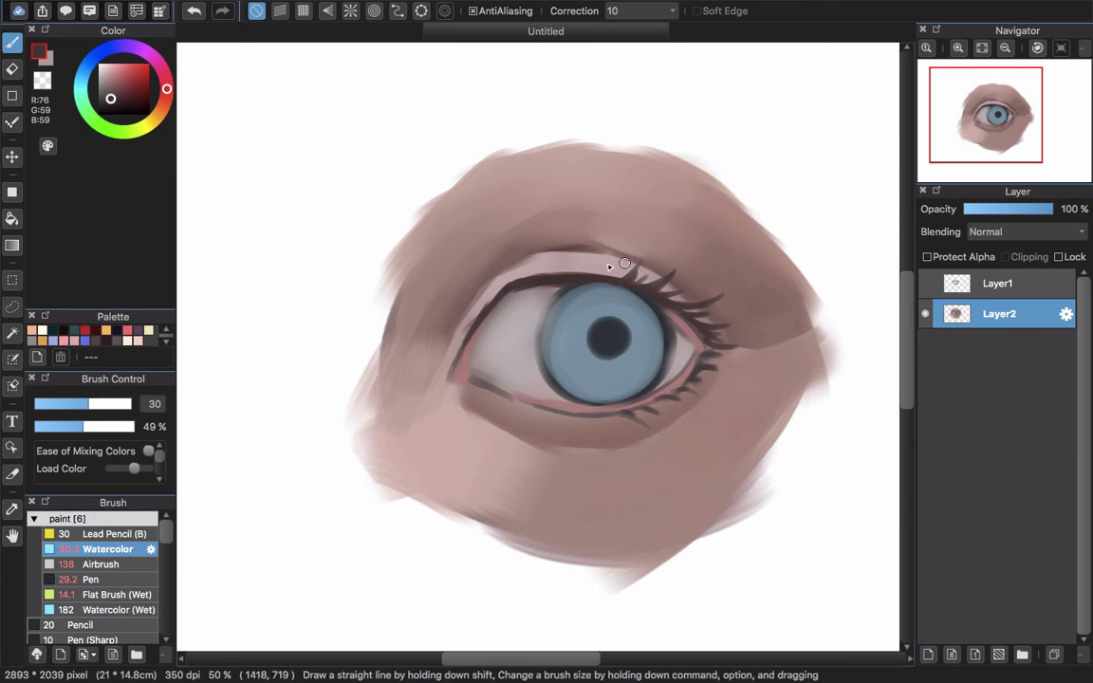
{"action": "scroll", "coordinate": [608, 303], "scroll_direction": "up", "scroll_amount": 2}
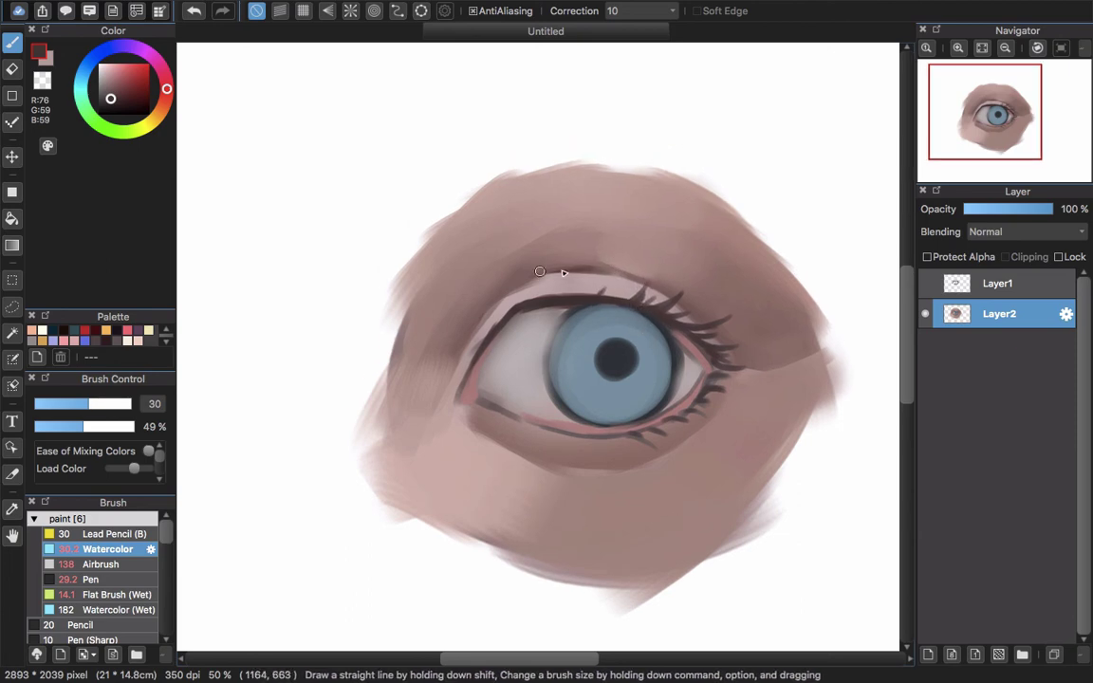
Shade the upper edge of the eye white beneath the lid with an enlarged Watercolor brush in sampled blue-grey (RGB 47, 54, 60)
{"action": "left_click", "coordinate": [670, 339], "text": "alt"}
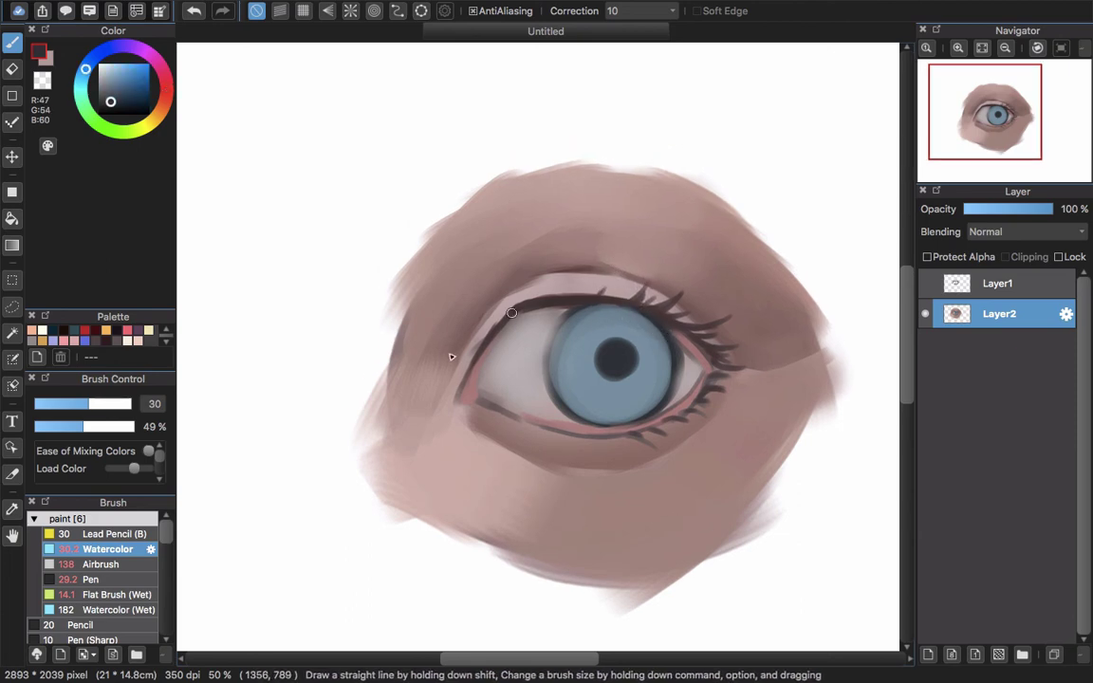
{"action": "key", "text": "]"}
{"action": "key", "text": "]"}
{"action": "key", "text": "]"}
{"action": "key", "text": "]"}
{"action": "key", "text": "]"}
{"action": "key", "text": "]"}
{"action": "key", "text": "]"}
{"action": "key", "text": "]"}
{"action": "key", "text": "]"}
{"action": "key", "text": "]"}
{"action": "key", "text": "]"}
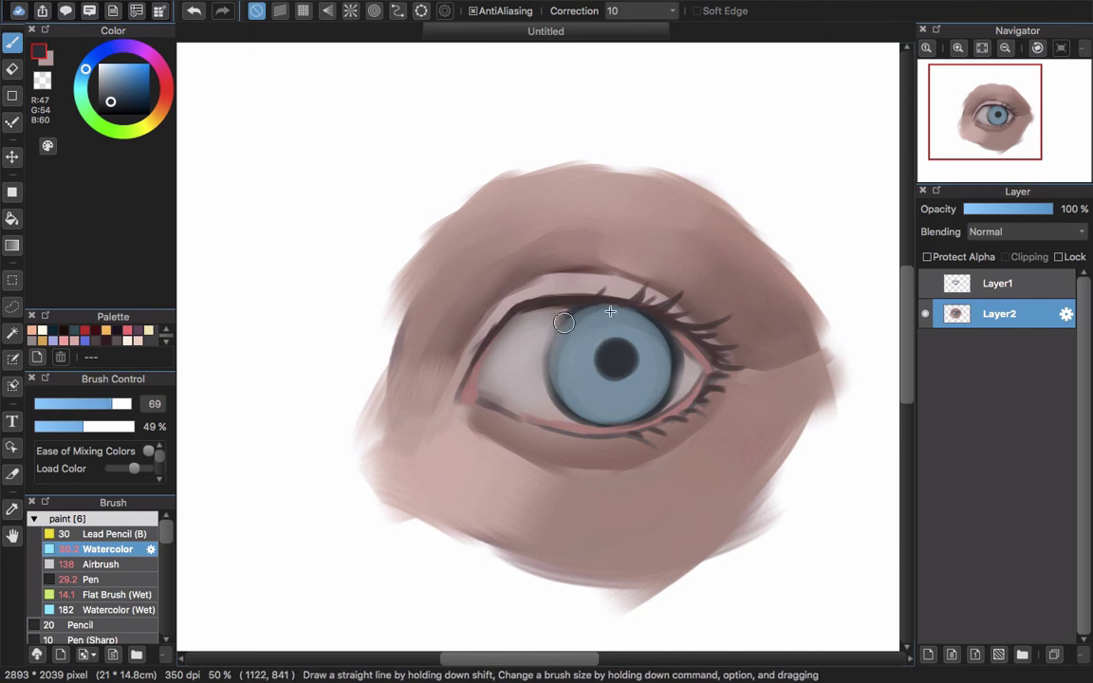
{"action": "left_click_drag", "start_coordinate": [587, 310], "coordinate": [490, 339]}
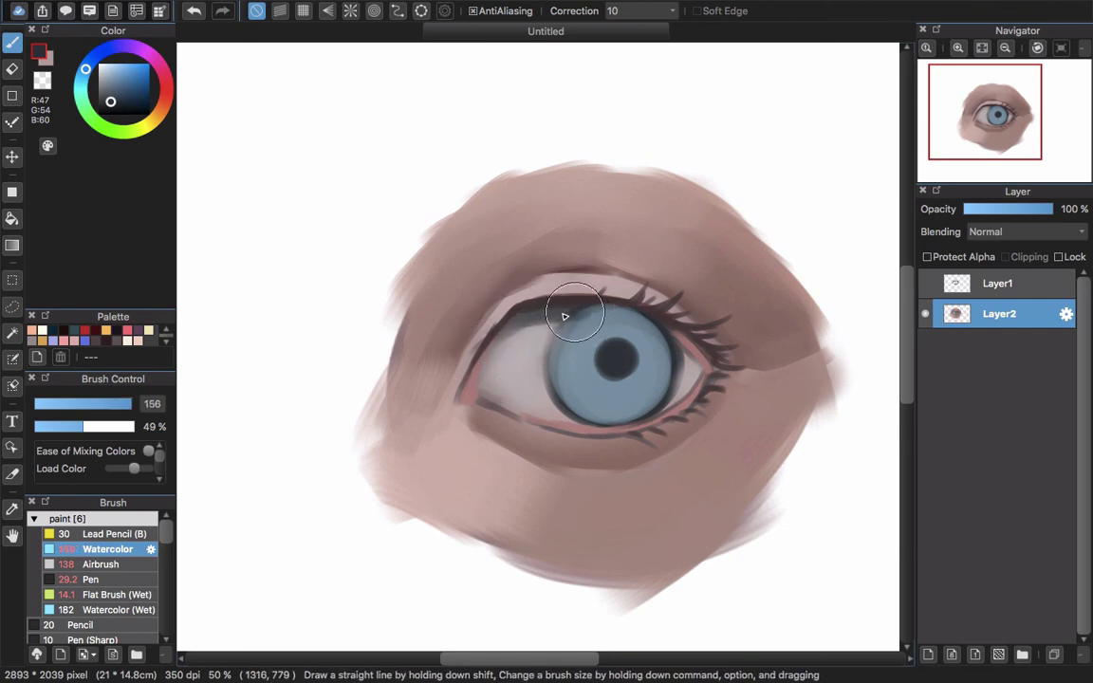
Extend the blue-grey lid shadow across the top of the iris and the outer eye white, reducing the brush to size 31
{"action": "mouse_move", "coordinate": [561, 315]}
{"action": "left_mouse_down"}
{"action": "mouse_move", "coordinate": [640, 319]}
{"action": "mouse_move", "coordinate": [553, 320]}
{"action": "mouse_move", "coordinate": [654, 333]}
{"action": "mouse_move", "coordinate": [623, 317]}
{"action": "mouse_move", "coordinate": [680, 358]}
{"action": "left_mouse_up"}
{"action": "mouse_move", "coordinate": [599, 308]}
{"action": "left_mouse_down"}
{"action": "mouse_move", "coordinate": [677, 358]}
{"action": "mouse_move", "coordinate": [629, 316]}
{"action": "mouse_move", "coordinate": [667, 340]}
{"action": "mouse_move", "coordinate": [685, 377]}
{"action": "left_mouse_up"}
{"action": "mouse_move", "coordinate": [655, 334]}
{"action": "left_mouse_down"}
{"action": "mouse_move", "coordinate": [590, 311]}
{"action": "mouse_move", "coordinate": [652, 331]}
{"action": "mouse_move", "coordinate": [601, 305]}
{"action": "mouse_move", "coordinate": [677, 347]}
{"action": "mouse_move", "coordinate": [644, 317]}
{"action": "mouse_move", "coordinate": [679, 343]}
{"action": "mouse_move", "coordinate": [643, 319]}
{"action": "mouse_move", "coordinate": [701, 385]}
{"action": "mouse_move", "coordinate": [668, 335]}
{"action": "mouse_move", "coordinate": [695, 368]}
{"action": "mouse_move", "coordinate": [658, 384]}
{"action": "mouse_move", "coordinate": [648, 340]}
{"action": "mouse_move", "coordinate": [607, 328]}
{"action": "left_mouse_up"}
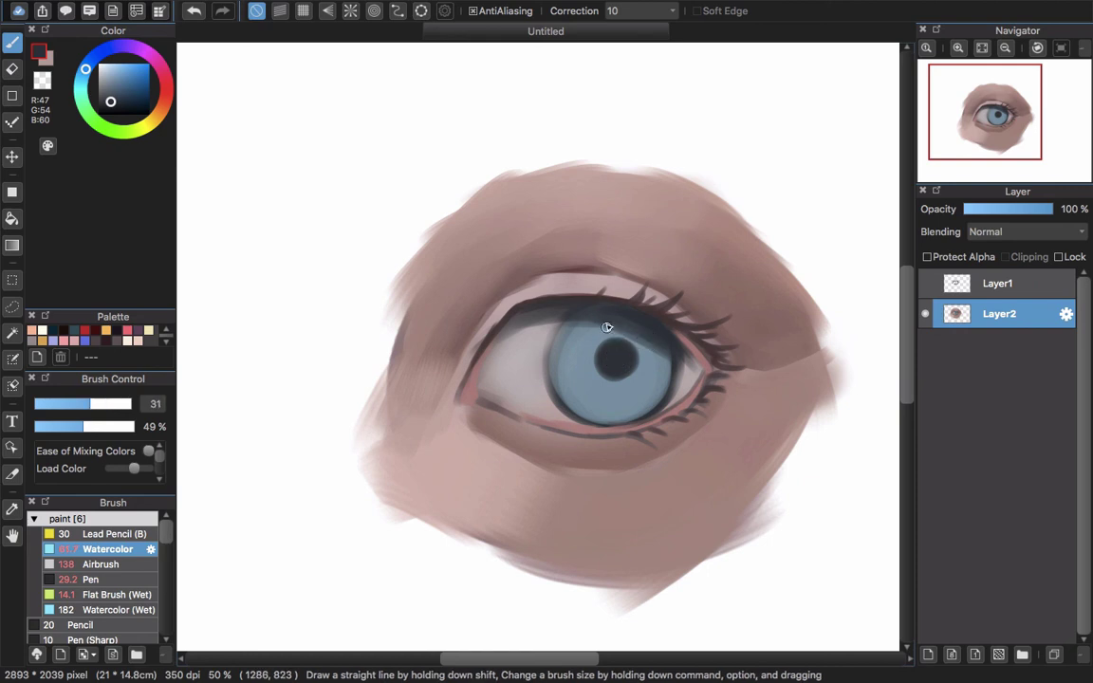
{"action": "mouse_move", "coordinate": [679, 351]}
{"action": "left_mouse_down"}
{"action": "mouse_move", "coordinate": [700, 373]}
{"action": "mouse_move", "coordinate": [708, 366]}
{"action": "mouse_move", "coordinate": [697, 372]}
{"action": "left_mouse_up"}
{"action": "left_click_drag", "start_coordinate": [586, 363], "coordinate": [614, 375]}
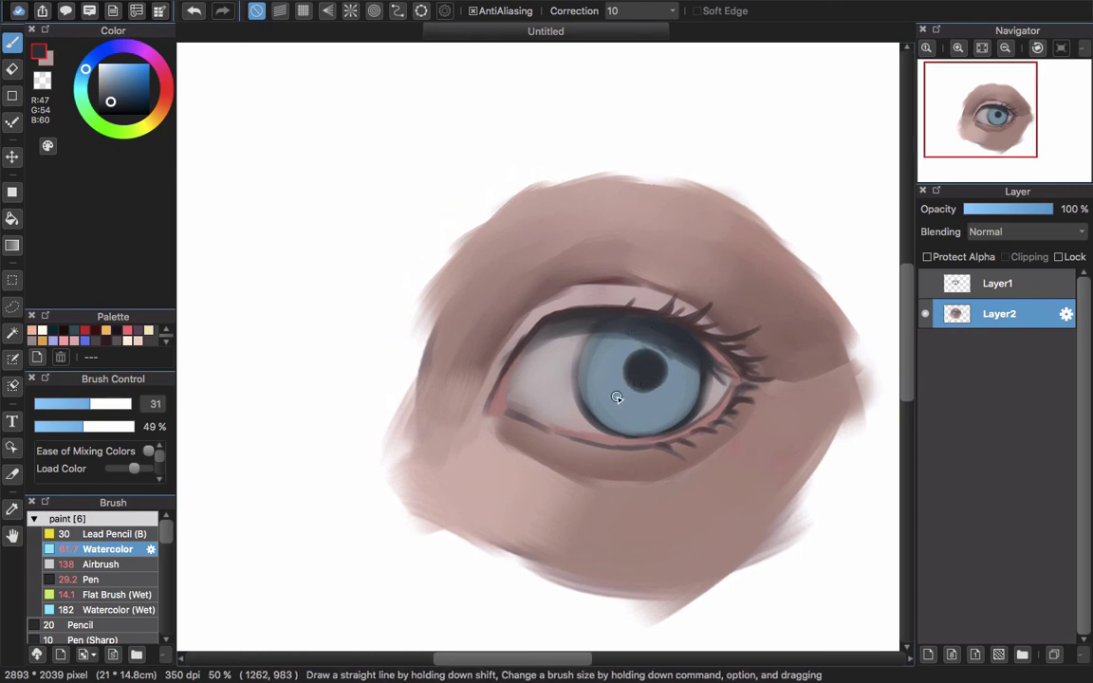
Brighten the lower part of the iris with the Airbrush at size 138 in light blue (RGB 176, 214, 236)
{"action": "left_click", "coordinate": [560, 361], "text": "alt"}
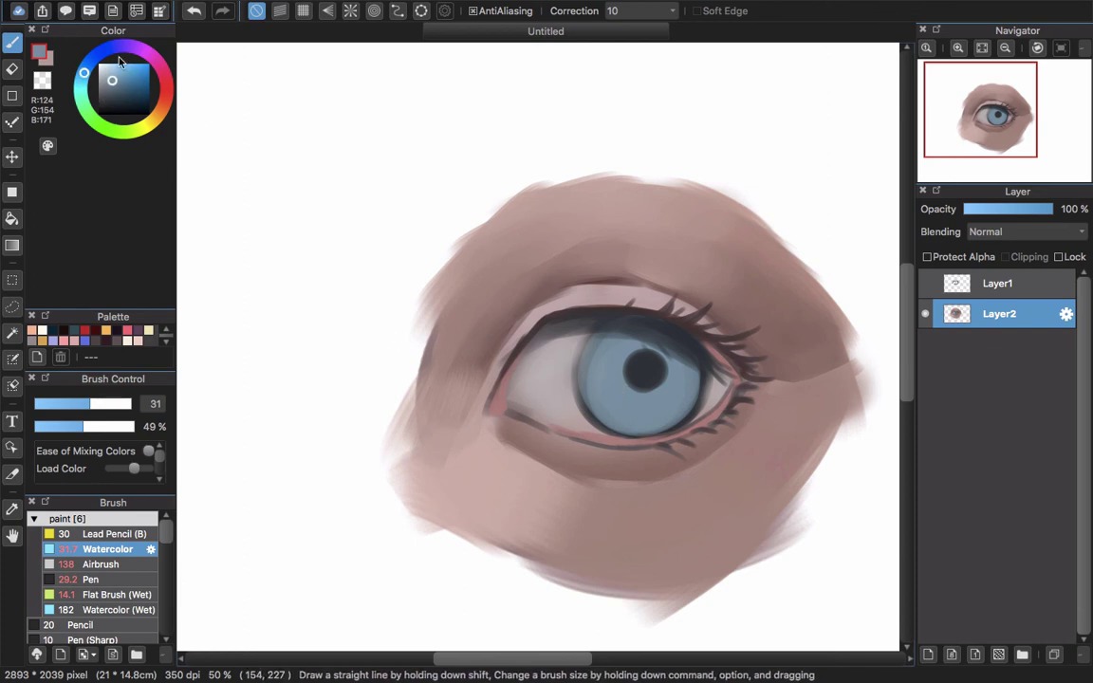
{"action": "left_click_drag", "start_coordinate": [114, 81], "coordinate": [111, 69]}
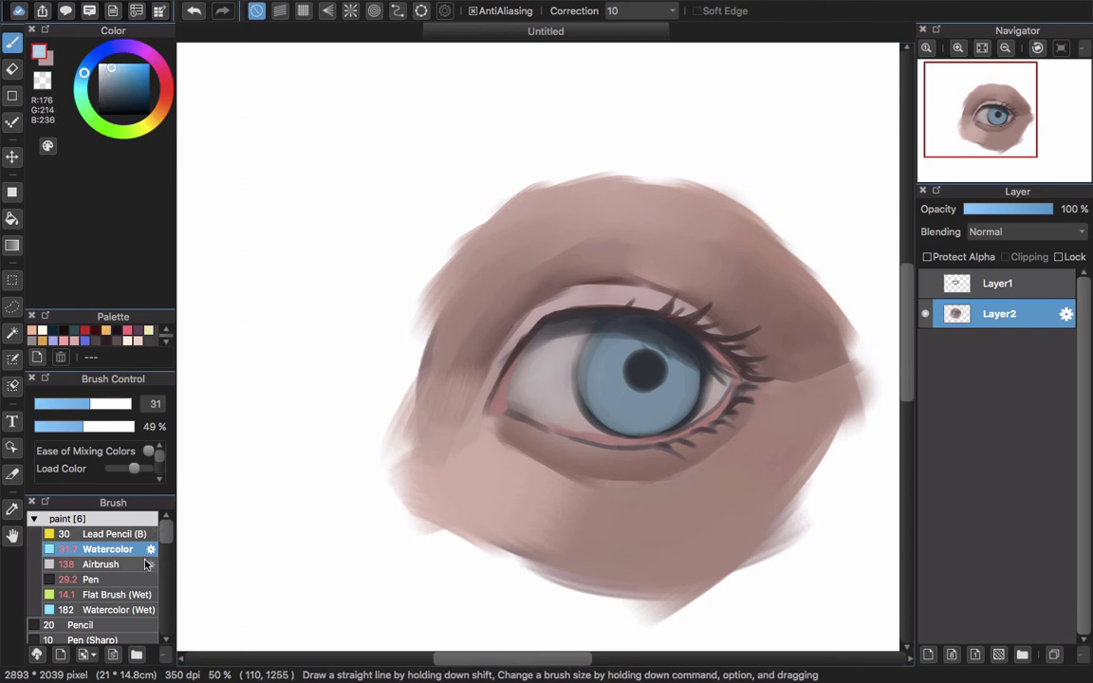
{"action": "left_click", "coordinate": [112, 565]}
{"action": "mouse_move", "coordinate": [651, 427]}
{"action": "left_mouse_down"}
{"action": "mouse_move", "coordinate": [610, 367]}
{"action": "mouse_move", "coordinate": [634, 377]}
{"action": "mouse_move", "coordinate": [650, 408]}
{"action": "mouse_move", "coordinate": [584, 385]}
{"action": "mouse_move", "coordinate": [603, 378]}
{"action": "mouse_move", "coordinate": [558, 376]}
{"action": "mouse_move", "coordinate": [682, 387]}
{"action": "mouse_move", "coordinate": [595, 381]}
{"action": "mouse_move", "coordinate": [662, 410]}
{"action": "mouse_move", "coordinate": [688, 385]}
{"action": "left_mouse_up"}
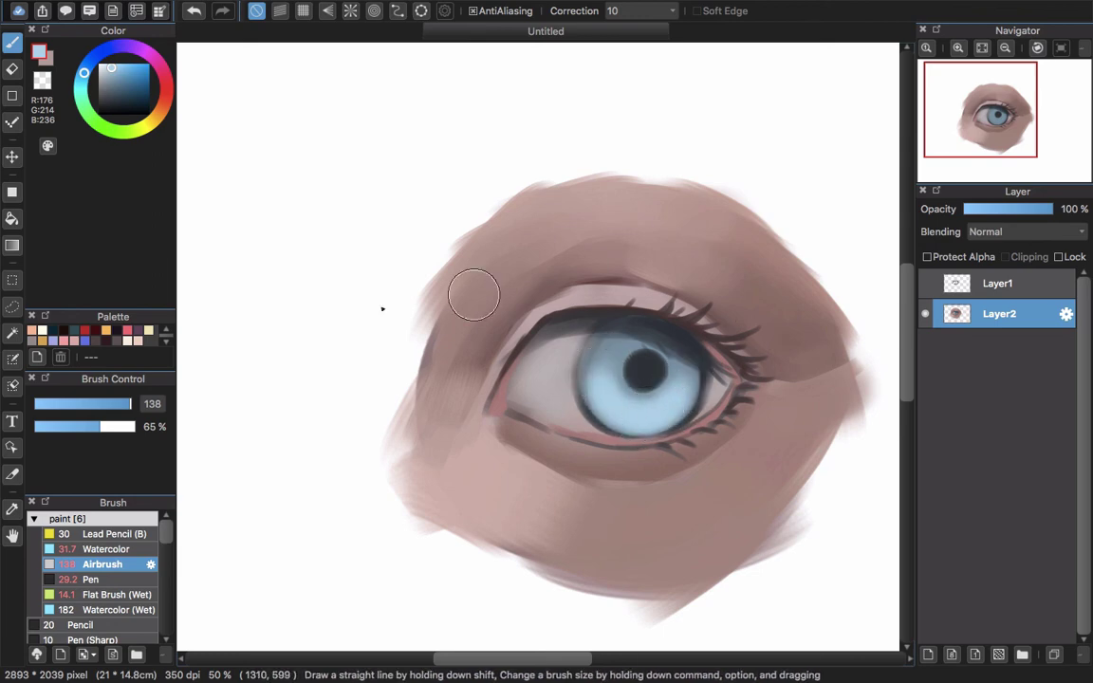
Airbrush a more saturated light cyan (RGB 153, 236, 255) onto the lower iris
{"action": "mouse_move", "coordinate": [112, 71]}
{"action": "left_mouse_down"}
{"action": "mouse_move", "coordinate": [97, 64]}
{"action": "mouse_move", "coordinate": [82, 80]}
{"action": "left_mouse_up"}
{"action": "left_click", "coordinate": [118, 65]}
{"action": "left_click", "coordinate": [116, 64]}
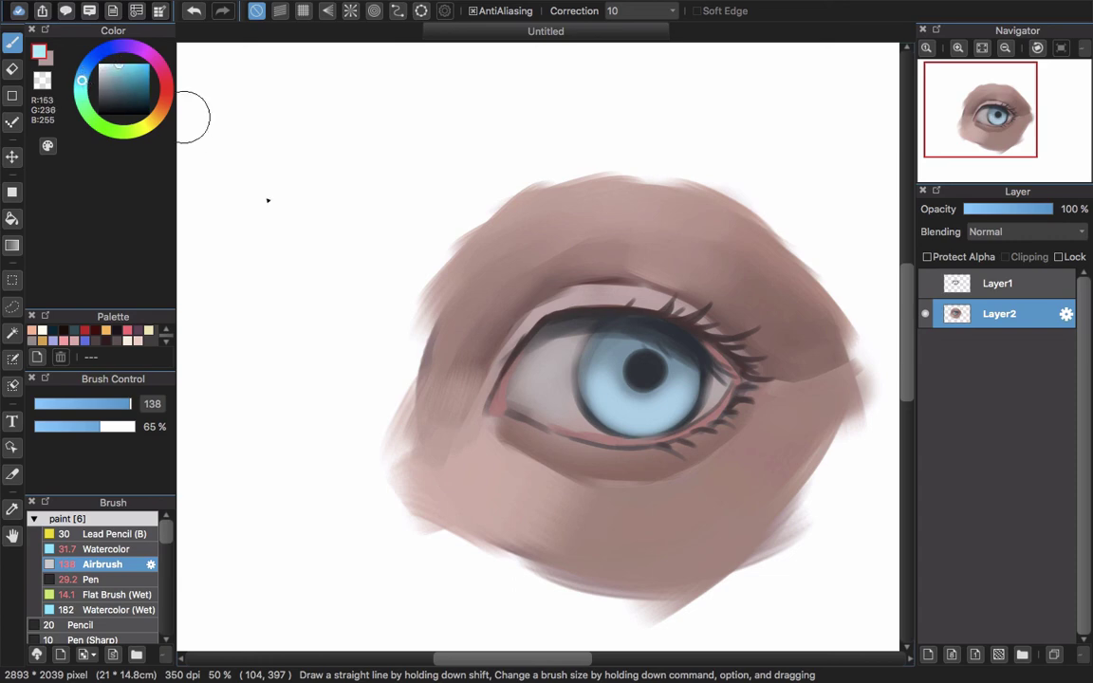
{"action": "mouse_move", "coordinate": [614, 399]}
{"action": "left_mouse_down"}
{"action": "mouse_move", "coordinate": [680, 394]}
{"action": "mouse_move", "coordinate": [653, 415]}
{"action": "mouse_move", "coordinate": [537, 378]}
{"action": "left_mouse_up"}
{"action": "left_click_drag", "start_coordinate": [526, 308], "coordinate": [548, 322]}
Reduce the Airbrush to size 24 and draw light cyan radial streaks around the edge of the iris
{"action": "key", "text": "bracketleft"}
{"action": "key", "text": "bracketleft"}
{"action": "key", "text": "bracketleft"}
{"action": "key", "text": "bracketleft"}
{"action": "key", "text": "bracketleft"}
{"action": "key", "text": "bracketleft"}
{"action": "key", "text": "bracketleft"}
{"action": "key", "text": "bracketleft"}
{"action": "key", "text": "bracketleft"}
{"action": "key", "text": "bracketleft"}
{"action": "key", "text": "bracketleft"}
{"action": "key", "text": "bracketleft"}
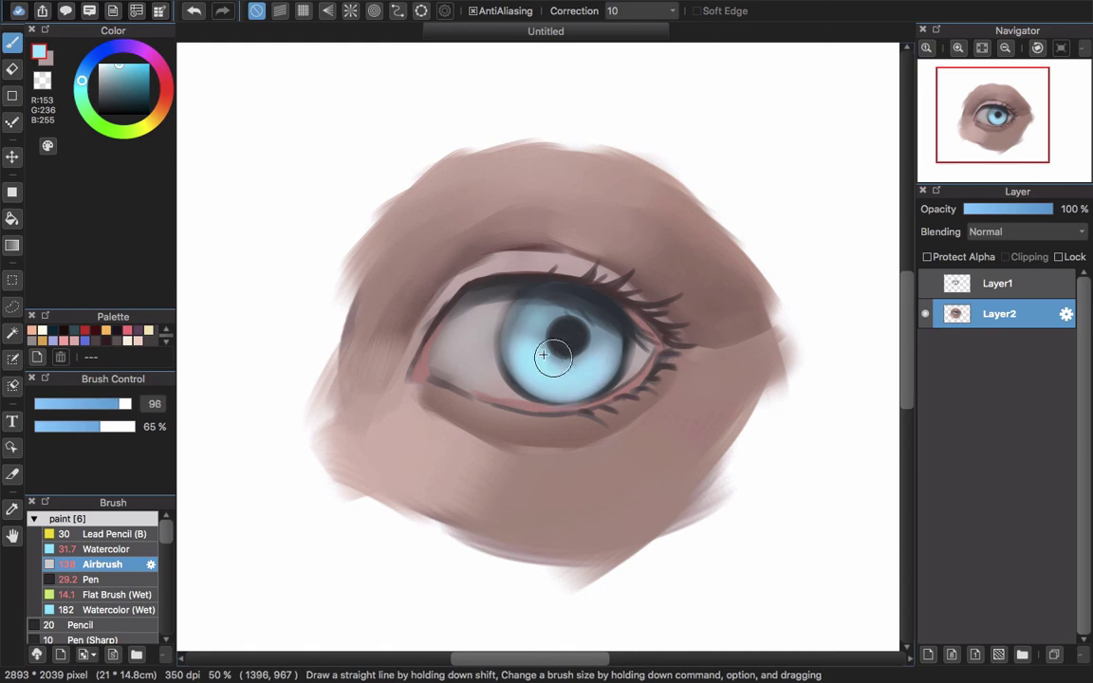
{"action": "left_click_drag", "start_coordinate": [547, 349], "coordinate": [537, 339]}
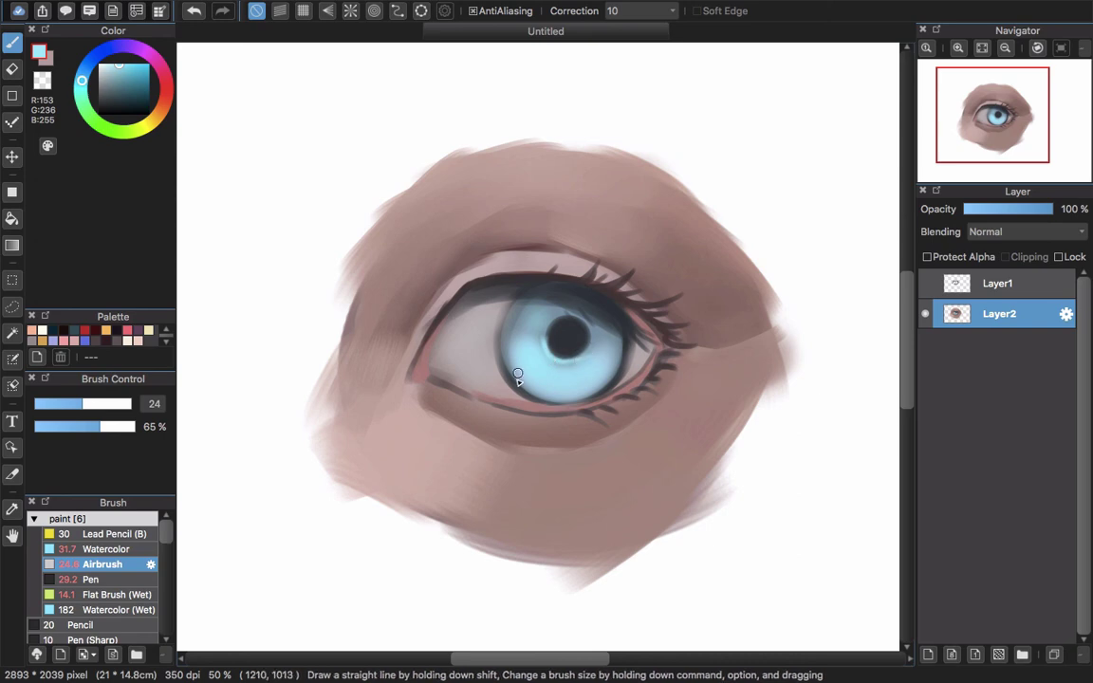
{"action": "left_click_drag", "start_coordinate": [519, 375], "coordinate": [575, 358]}
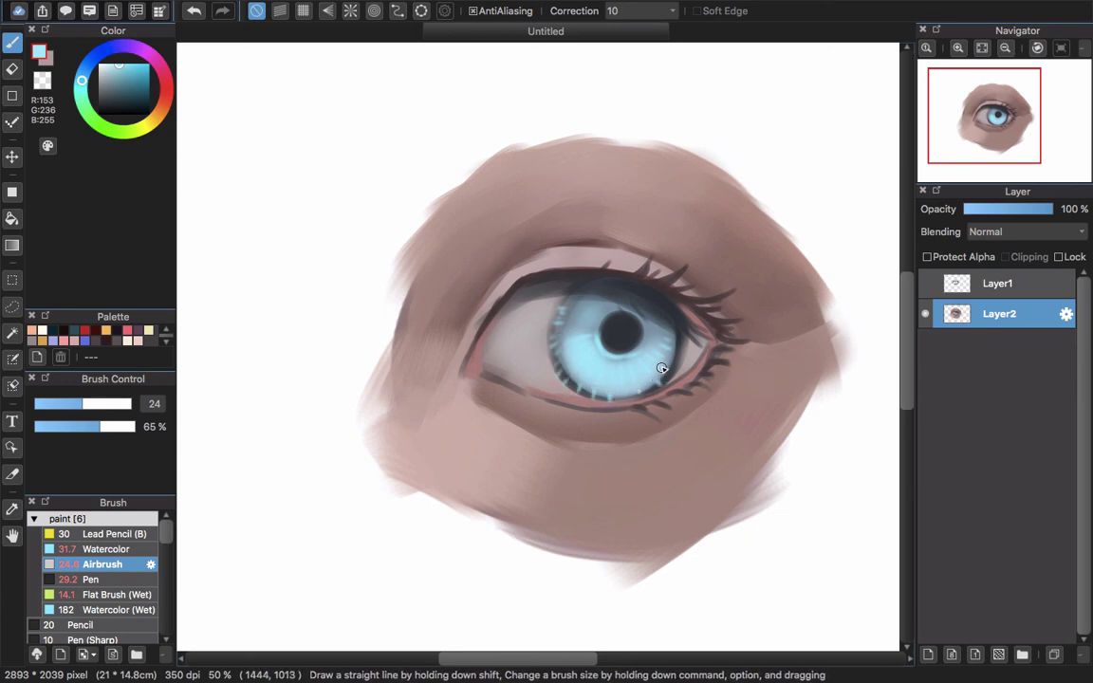
{"action": "left_click_drag", "start_coordinate": [605, 377], "coordinate": [644, 360]}
Place a highlight at the pupil's upper right with the Airbrush at size 44 in pale blue (RGB 221, 248, 255)
{"action": "left_click", "coordinate": [105, 66]}
{"action": "key", "text": "bracketright"}
{"action": "key", "text": "bracketright"}
{"action": "key", "text": "bracketright"}
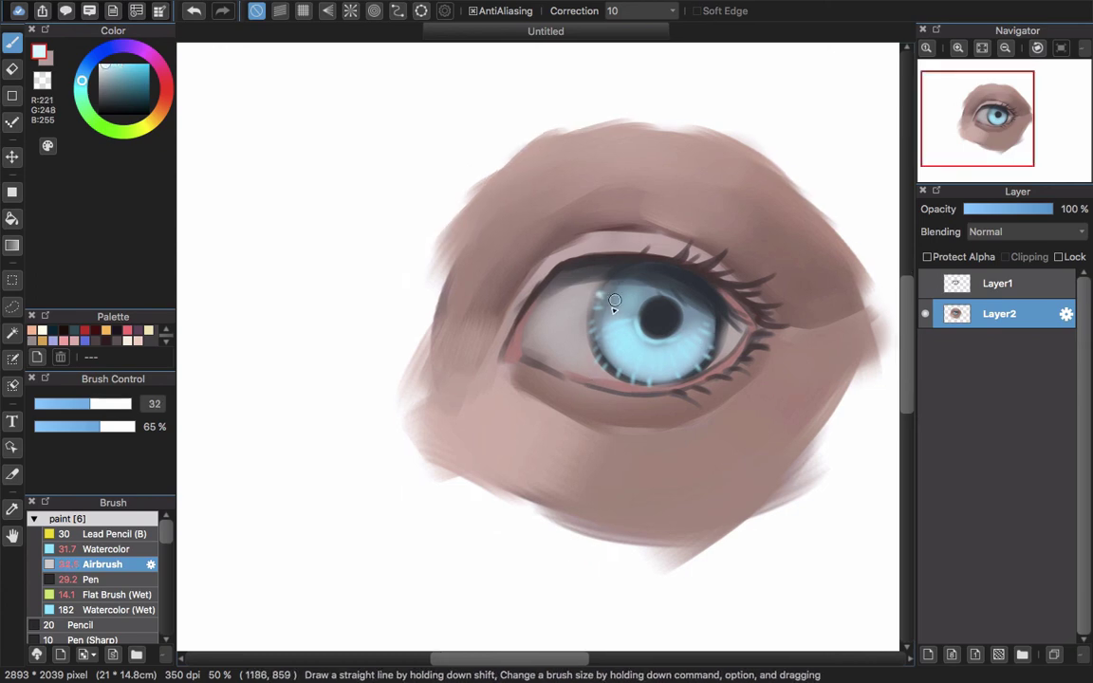
{"action": "left_click", "coordinate": [650, 302]}
{"action": "key", "text": "super+z"}
{"action": "mouse_move", "coordinate": [632, 299]}
{"action": "left_mouse_down"}
{"action": "mouse_move", "coordinate": [641, 305]}
{"action": "mouse_move", "coordinate": [627, 315]}
{"action": "left_mouse_up"}
{"action": "key", "text": "super+z"}
{"action": "key", "text": "bracketright"}
{"action": "key", "text": "bracketright"}
{"action": "key", "text": "bracketright"}
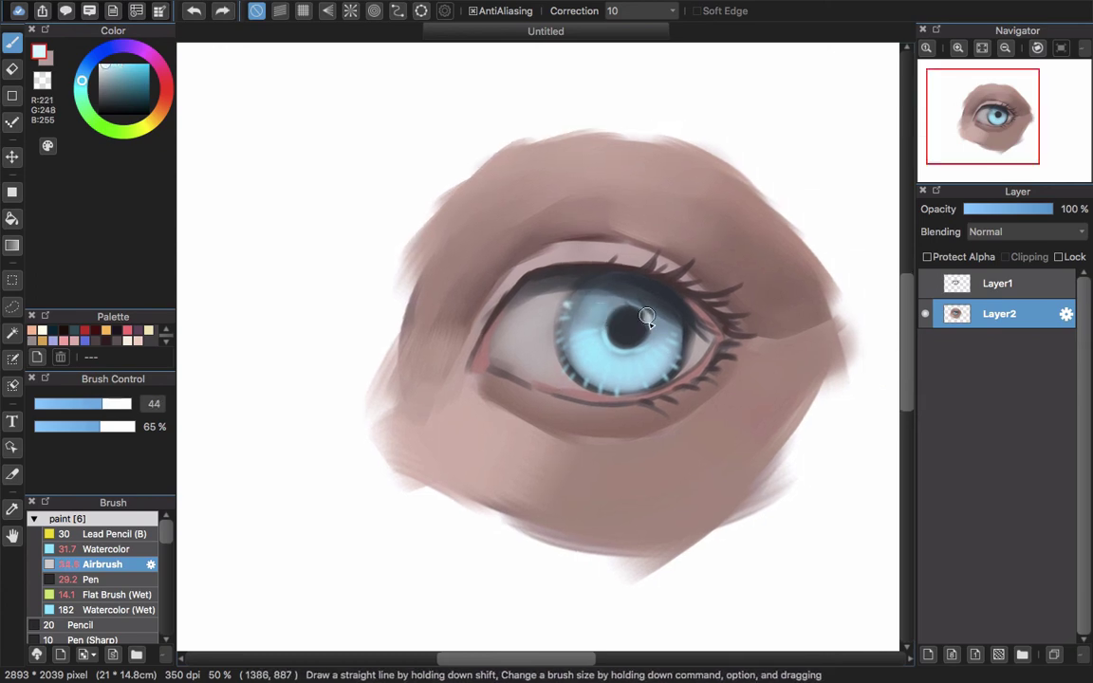
{"action": "left_click", "coordinate": [648, 319]}
{"action": "left_click_drag", "start_coordinate": [546, 365], "coordinate": [568, 368]}
Airbrush a lighter tint of the sampled eye-white colour onto the eye, using a smaller brush after undoing a large trial stroke
{"action": "left_click", "coordinate": [513, 366], "text": "alt"}
{"action": "left_click", "coordinate": [103, 65]}
{"action": "key", "text": "bracketright"}
{"action": "key", "text": "bracketright"}
{"action": "key", "text": "bracketright"}
{"action": "key", "text": "bracketright"}
{"action": "key", "text": "bracketright"}
{"action": "key", "text": "bracketright"}
{"action": "key", "text": "bracketright"}
{"action": "key", "text": "bracketright"}
{"action": "key", "text": "bracketright"}
{"action": "key", "text": "bracketright"}
{"action": "key", "text": "super+z"}
{"action": "key", "text": "bracketleft"}
{"action": "key", "text": "bracketleft"}
{"action": "key", "text": "bracketleft"}
{"action": "key", "text": "bracketleft"}
{"action": "key", "text": "bracketleft"}
{"action": "key", "text": "bracketleft"}
{"action": "mouse_move", "coordinate": [539, 323]}
{"action": "left_mouse_down"}
{"action": "mouse_move", "coordinate": [594, 306]}
{"action": "mouse_move", "coordinate": [635, 313]}
{"action": "mouse_move", "coordinate": [562, 276]}
{"action": "mouse_move", "coordinate": [699, 271]}
{"action": "mouse_move", "coordinate": [756, 319]}
{"action": "mouse_move", "coordinate": [786, 327]}
{"action": "left_mouse_up"}
Darken the upper lash line toward the outer corner with a smaller Airbrush in a dark tone sampled from the lid line
{"action": "left_click", "coordinate": [546, 306], "text": "alt"}
{"action": "key", "text": "bracketleft"}
{"action": "key", "text": "bracketleft"}
{"action": "key", "text": "bracketleft"}
{"action": "key", "text": "bracketleft"}
{"action": "key", "text": "super+z"}
{"action": "left_click", "coordinate": [585, 271], "text": "alt"}
{"action": "key", "text": "super+z"}
{"action": "left_click", "coordinate": [591, 266], "text": "alt"}
{"action": "left_click_drag", "start_coordinate": [731, 303], "coordinate": [669, 331]}
Airbrush sampled pinkish grey (RGB 200, 174, 174) along the inner part of the upper lid at size 60
{"action": "left_click", "coordinate": [495, 301], "text": "alt"}
{"action": "key", "text": "bracketright"}
{"action": "key", "text": "bracketright"}
{"action": "key", "text": "bracketright"}
{"action": "mouse_move", "coordinate": [503, 298]}
{"action": "left_mouse_down"}
{"action": "mouse_move", "coordinate": [467, 320]}
{"action": "mouse_move", "coordinate": [512, 281]}
{"action": "mouse_move", "coordinate": [458, 351]}
{"action": "left_mouse_up"}
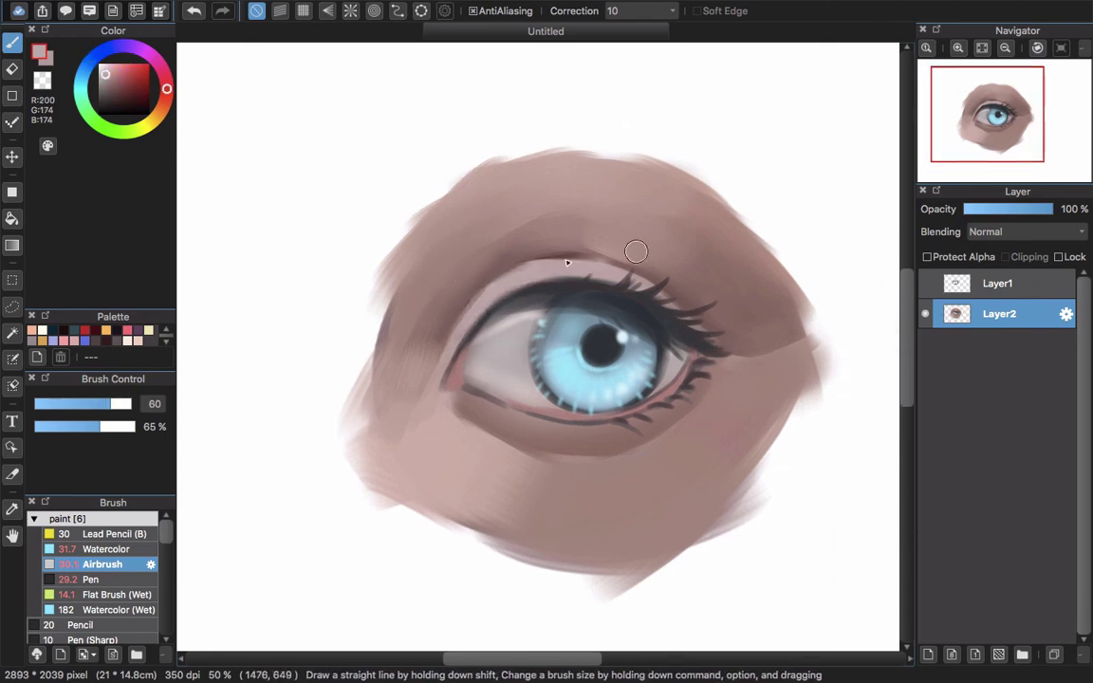
Airbrush a sampled brown (RGB 146, 112, 107) along the crease above the upper lid, enlarging the brush to about 225 and undoing a trial dab
{"action": "left_click", "coordinate": [496, 253], "text": "alt"}
{"action": "left_click_drag", "start_coordinate": [534, 252], "coordinate": [574, 244]}
{"action": "key", "text": "bracketright"}
{"action": "key", "text": "bracketright"}
{"action": "key", "text": "bracketright"}
{"action": "key", "text": "bracketright"}
{"action": "key", "text": "bracketright"}
{"action": "key", "text": "bracketright"}
{"action": "left_click", "coordinate": [520, 233]}
{"action": "key", "text": "super+z"}
{"action": "key", "text": "bracketleft"}
{"action": "key", "text": "bracketleft"}
{"action": "left_click_drag", "start_coordinate": [458, 296], "coordinate": [538, 236]}
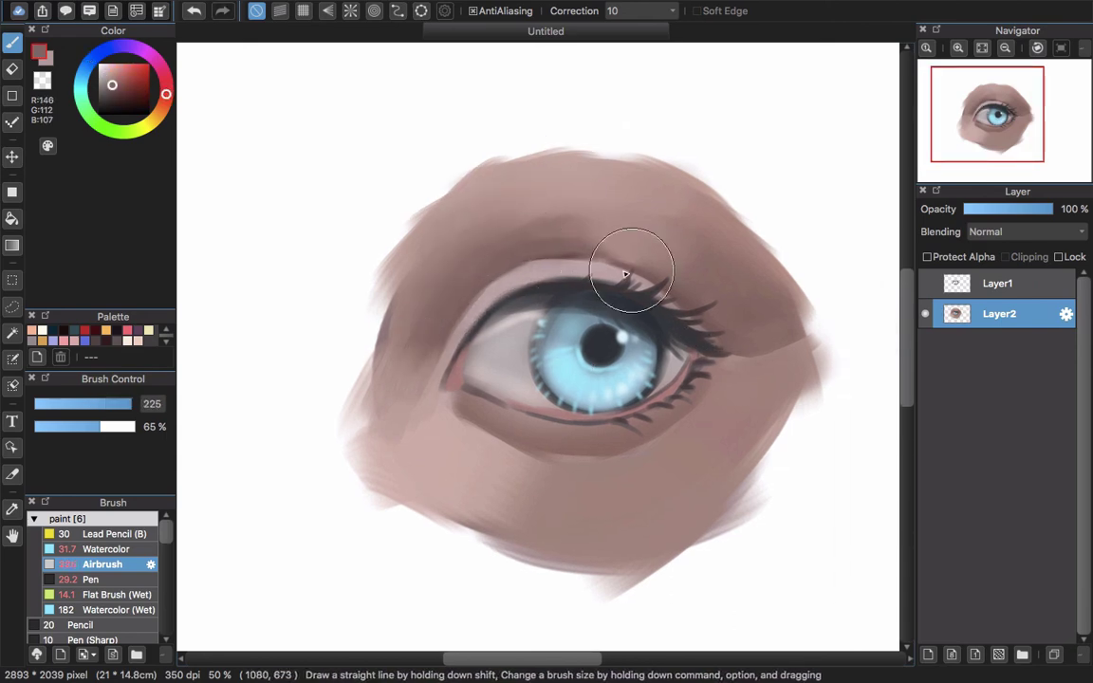
{"action": "mouse_move", "coordinate": [621, 269]}
{"action": "left_mouse_down"}
{"action": "mouse_move", "coordinate": [564, 250]}
{"action": "mouse_move", "coordinate": [592, 281]}
{"action": "left_mouse_up"}
Airbrush a lighter sampled skin tone above the crease and deepen the socket shadow around the inner upper lid with a sampled darker tone
{"action": "left_click", "coordinate": [582, 235], "text": "alt"}
{"action": "left_click_drag", "start_coordinate": [561, 201], "coordinate": [511, 218]}
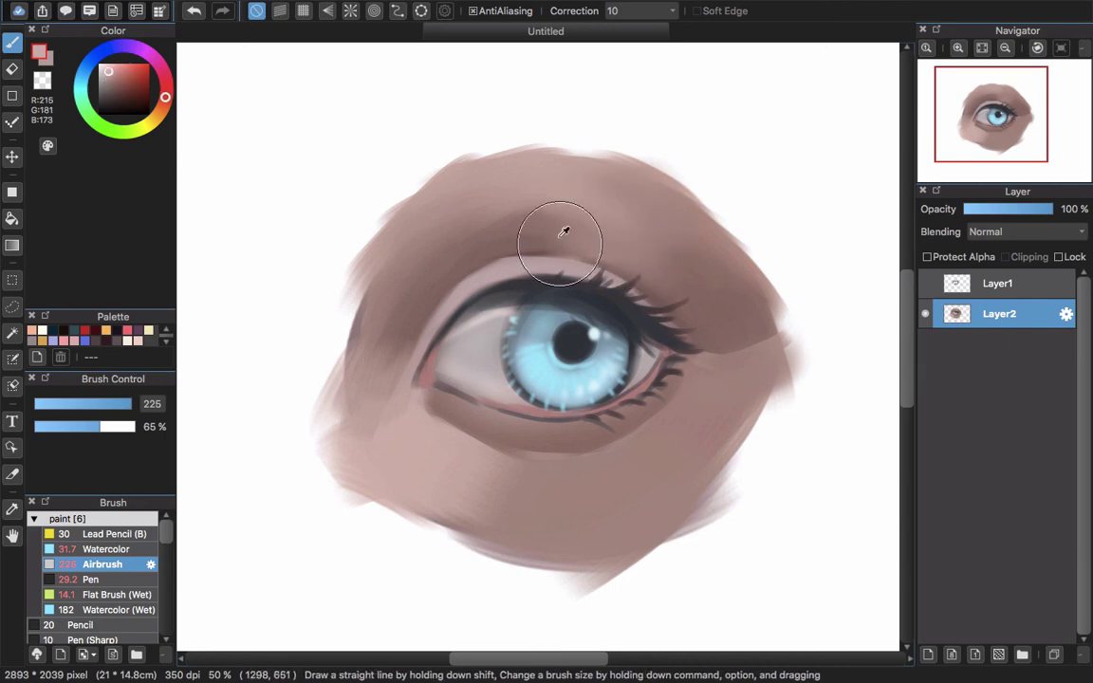
{"action": "left_click", "coordinate": [509, 224], "text": "alt"}
{"action": "left_click_drag", "start_coordinate": [446, 272], "coordinate": [512, 247]}
{"action": "mouse_move", "coordinate": [517, 267]}
{"action": "left_mouse_down"}
{"action": "mouse_move", "coordinate": [550, 239]}
{"action": "mouse_move", "coordinate": [521, 219]}
{"action": "left_mouse_up"}
Lighten the skin below the inner corner and lower lid with the Airbrush in pale pink tints (RGB 255, 221, 214 and 229, 197, 189)
{"action": "left_click", "coordinate": [110, 73]}
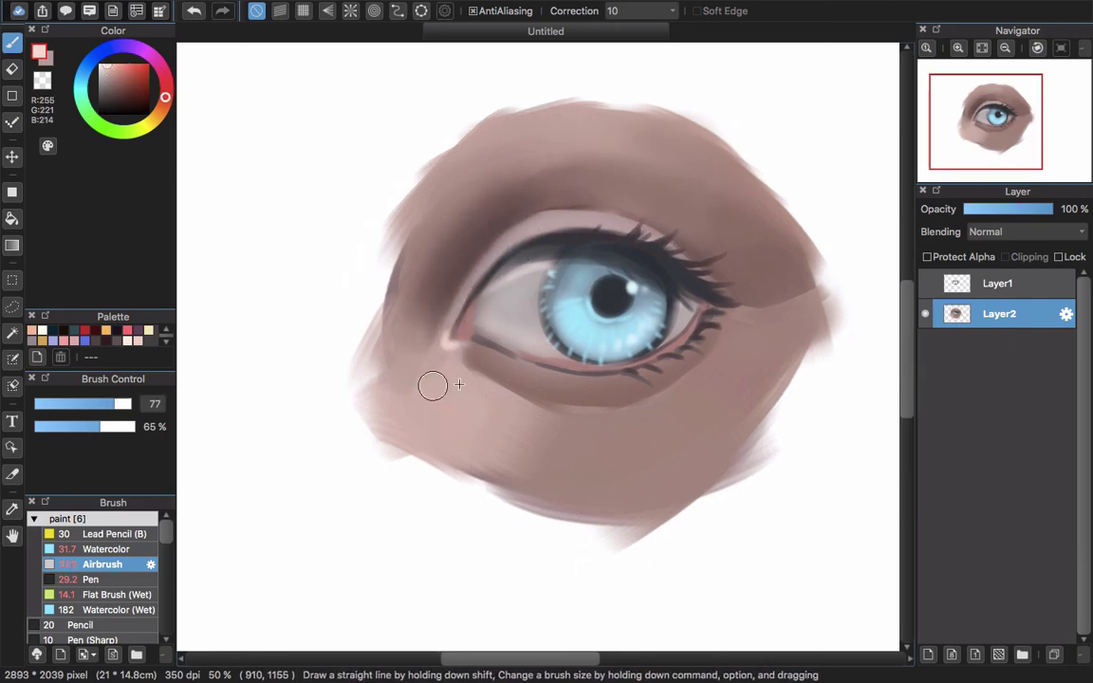
{"action": "mouse_move", "coordinate": [433, 386]}
{"action": "left_mouse_down"}
{"action": "mouse_move", "coordinate": [448, 369]}
{"action": "mouse_move", "coordinate": [443, 390]}
{"action": "mouse_move", "coordinate": [483, 379]}
{"action": "mouse_move", "coordinate": [517, 424]}
{"action": "left_mouse_up"}
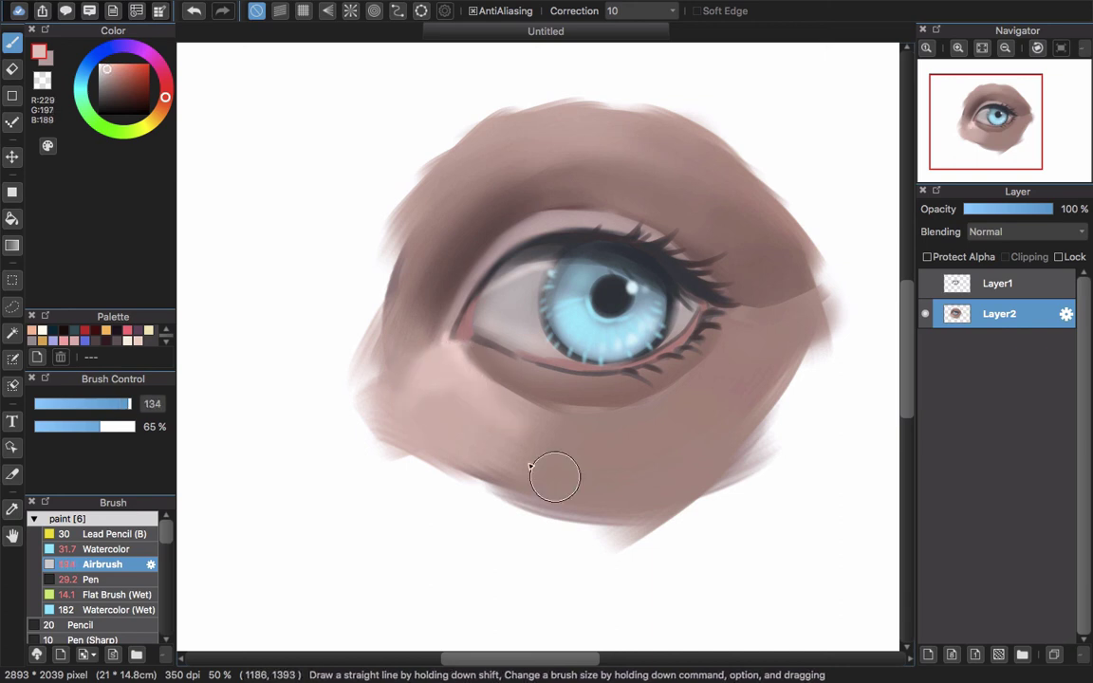
{"action": "mouse_move", "coordinate": [555, 477]}
{"action": "left_mouse_down"}
{"action": "mouse_move", "coordinate": [521, 424]}
{"action": "mouse_move", "coordinate": [589, 452]}
{"action": "left_mouse_up"}
Airbrush soft pink (RGB 211, 177, 170) along the lower edge of the fold beneath the eye at size 32
{"action": "left_click_drag", "start_coordinate": [587, 391], "coordinate": [528, 369]}
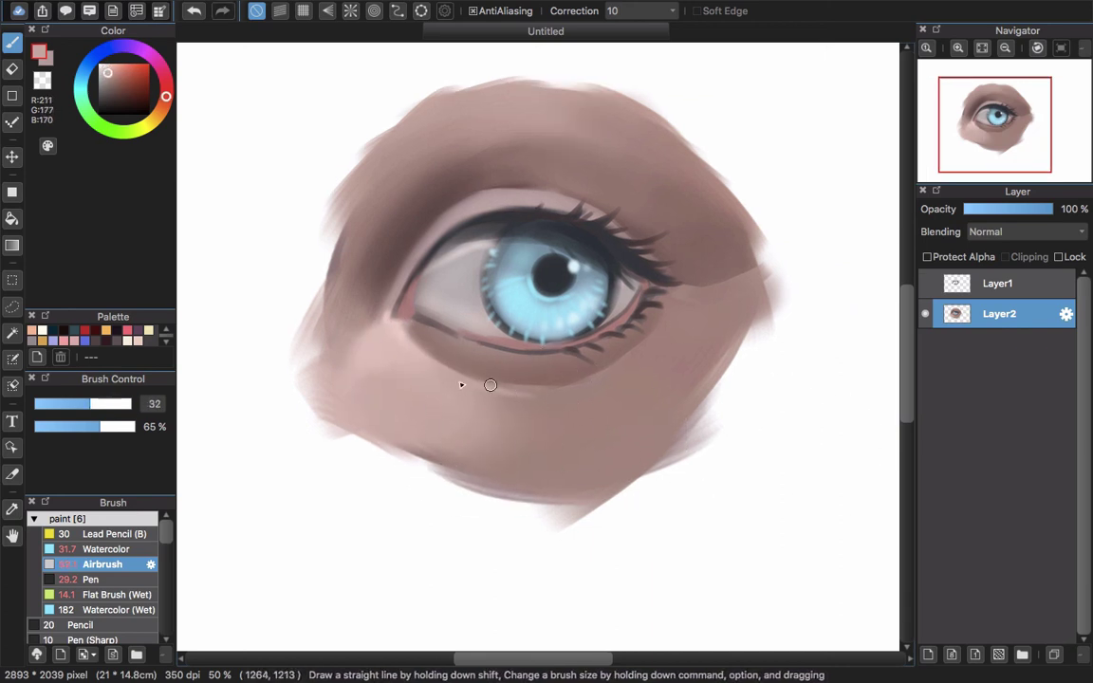
{"action": "left_click_drag", "start_coordinate": [485, 444], "coordinate": [524, 406]}
{"action": "left_click_drag", "start_coordinate": [524, 407], "coordinate": [598, 389]}
Paint the lower waterline from the inner to the outer corner in pale pink (RGB 233, 200, 192) with the Airbrush at size 34
{"action": "left_click", "coordinate": [457, 346], "text": "alt"}
{"action": "left_click_drag", "start_coordinate": [563, 351], "coordinate": [612, 377]}
{"action": "left_click_drag", "start_coordinate": [544, 386], "coordinate": [479, 345]}
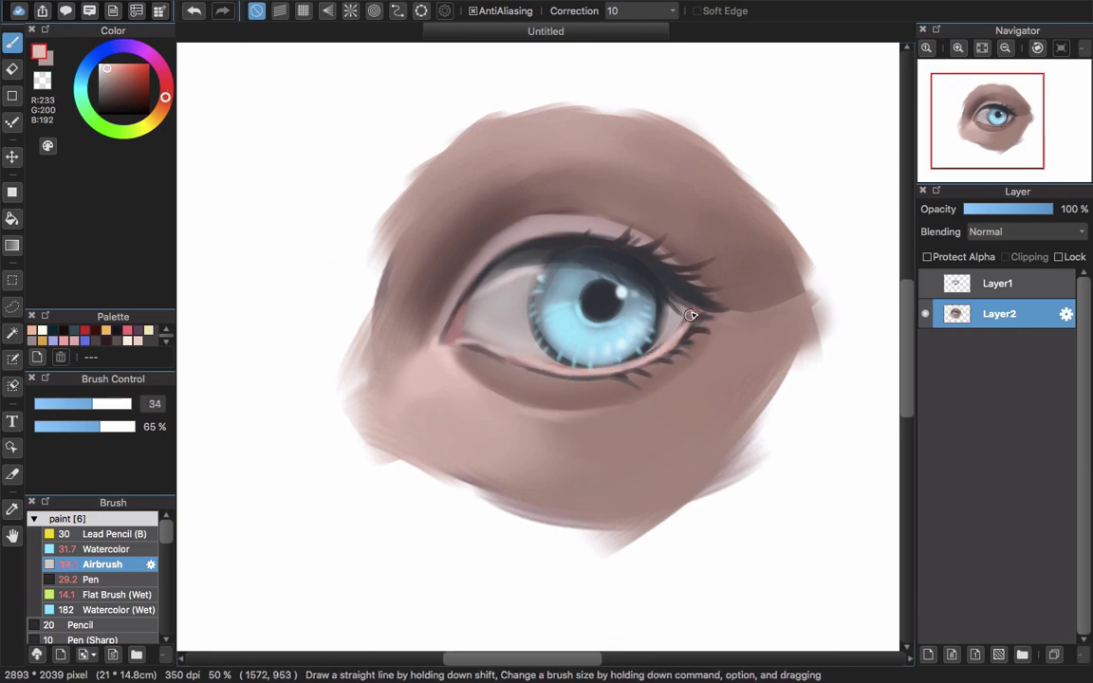
{"action": "left_click_drag", "start_coordinate": [609, 340], "coordinate": [505, 354]}
Sample dark grey (RGB 60, 60, 65) from the lower lid line near the inner corner for the size 34 Airbrush
{"action": "scroll", "coordinate": [544, 343], "scroll_direction": "down", "scroll_amount": 2}
{"action": "scroll", "coordinate": [517, 313], "scroll_direction": "up", "scroll_amount": 4}
{"action": "left_click", "coordinate": [273, 513], "text": "alt"}
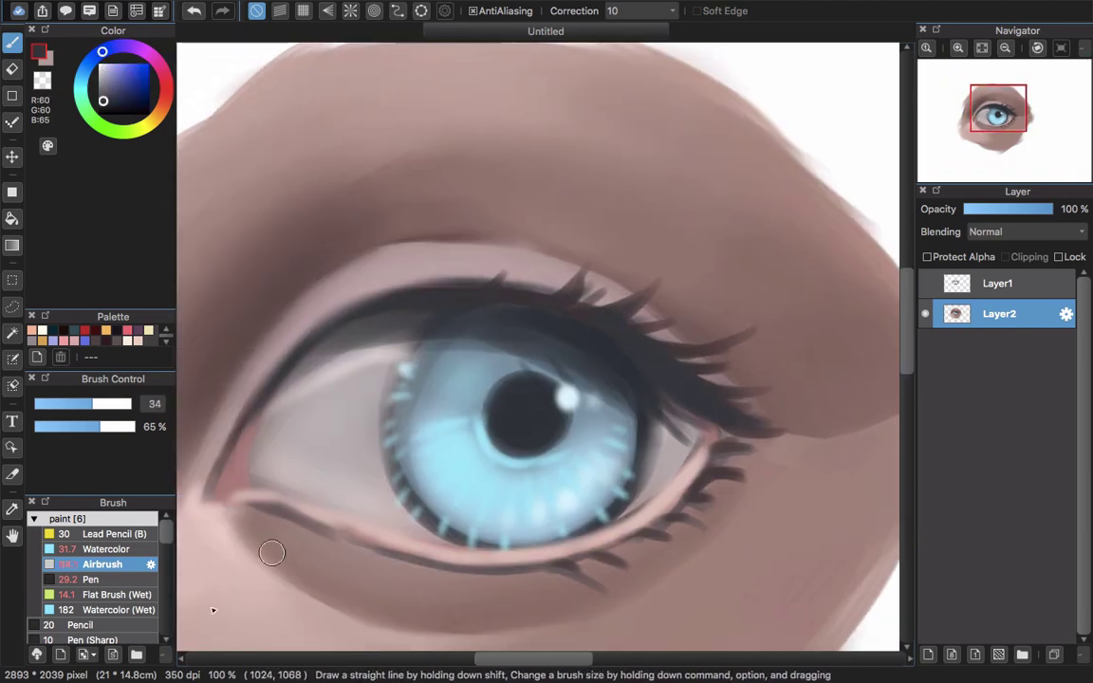